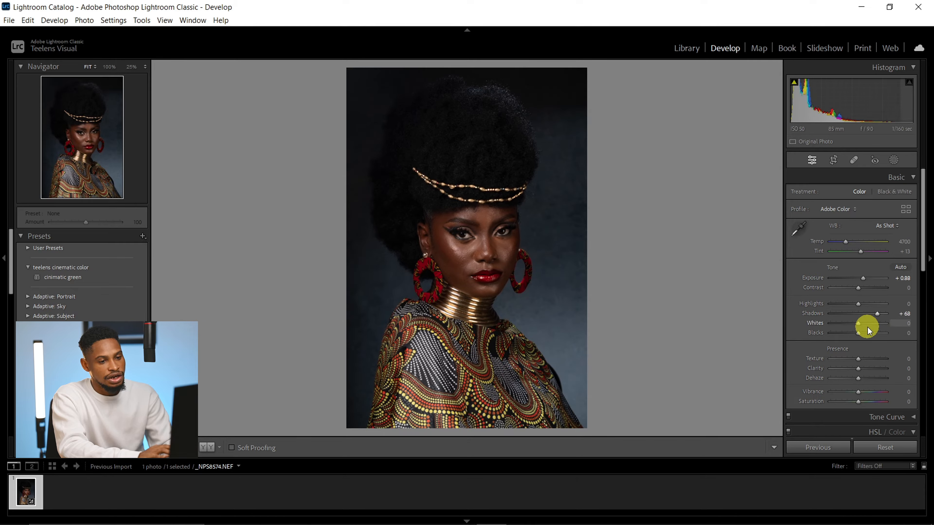
Step: Set the portrait's Blacks to +68, Highlights to -32 and Whites to +11
left_click(858, 335)
left_click_drag(858, 336, 864, 337)
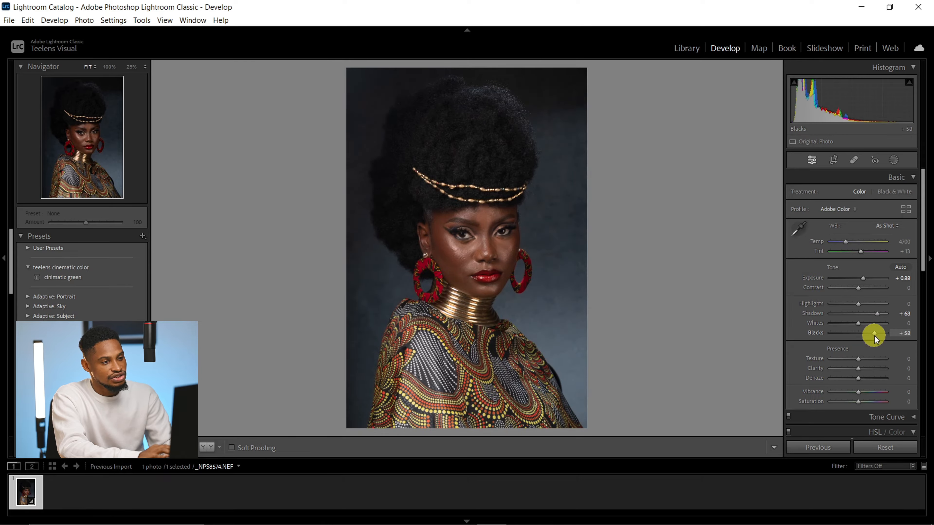
left_click_drag(877, 336, 877, 336)
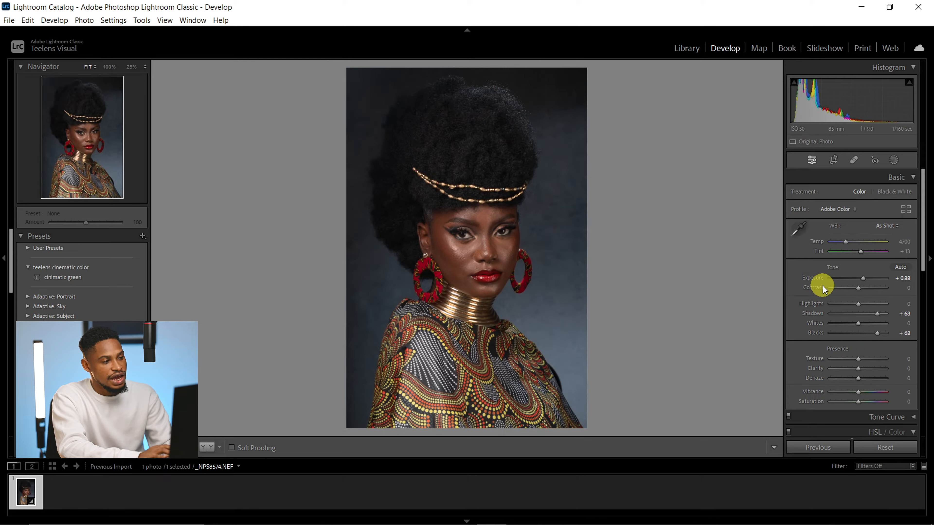
left_click_drag(859, 303, 850, 306)
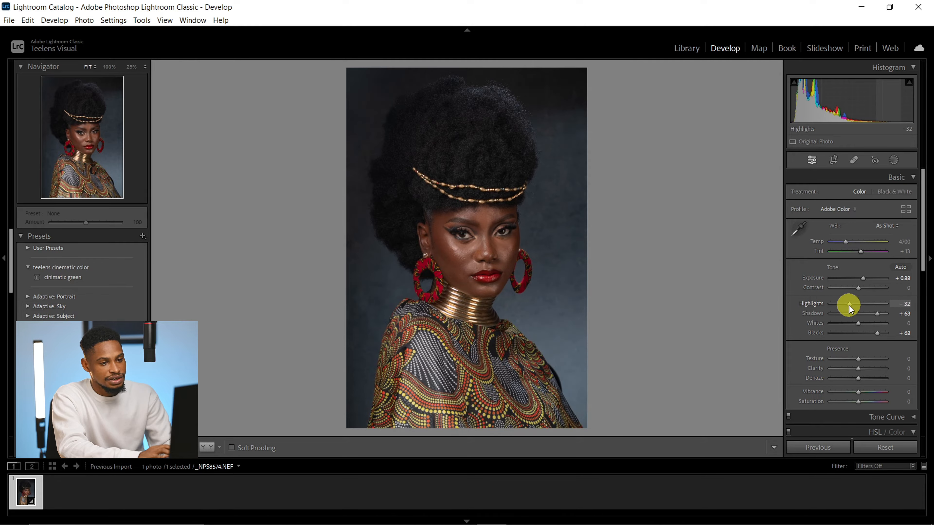
left_click(860, 325)
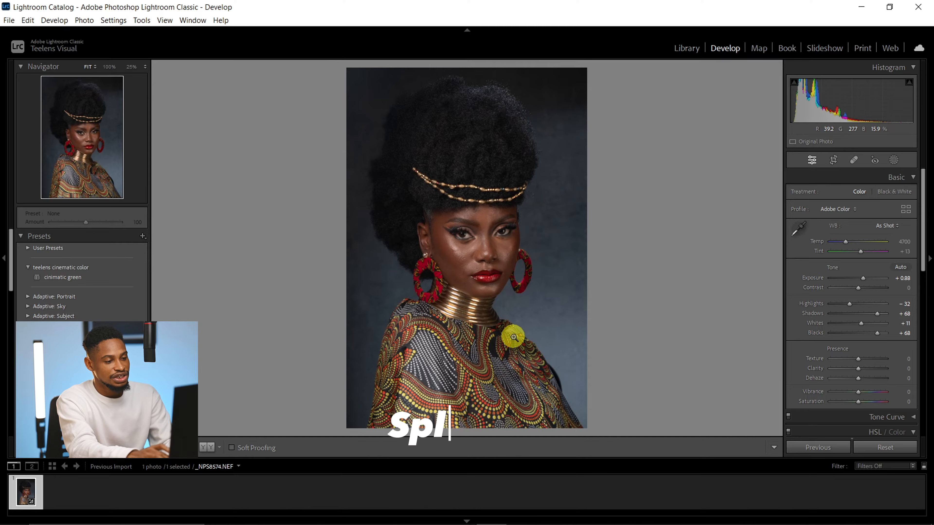
Step: Compare the portrait before and after the tone adjustments
key("backslash")
key("backslash")
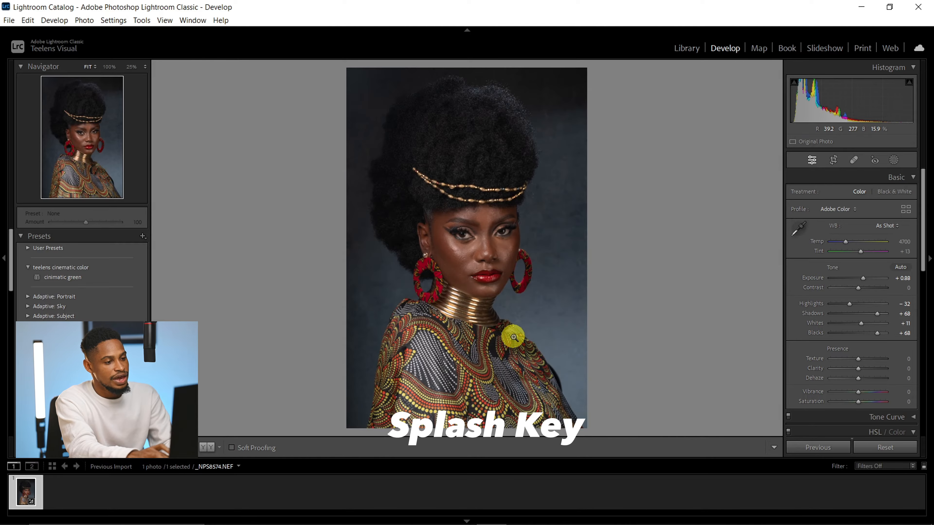
key("backslash")
key("backslash")
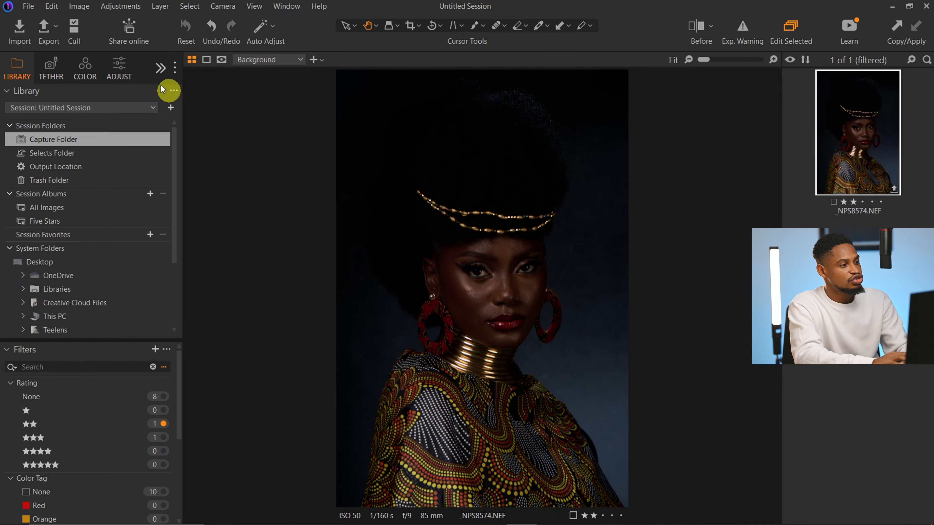
Step: In Capture One, set Exposure to 1.11, Highlight to -32, Shadow to 18, White to 6 and Black to 9 on the same portrait
left_click(120, 70)
left_click_drag(180, 396, 177, 407)
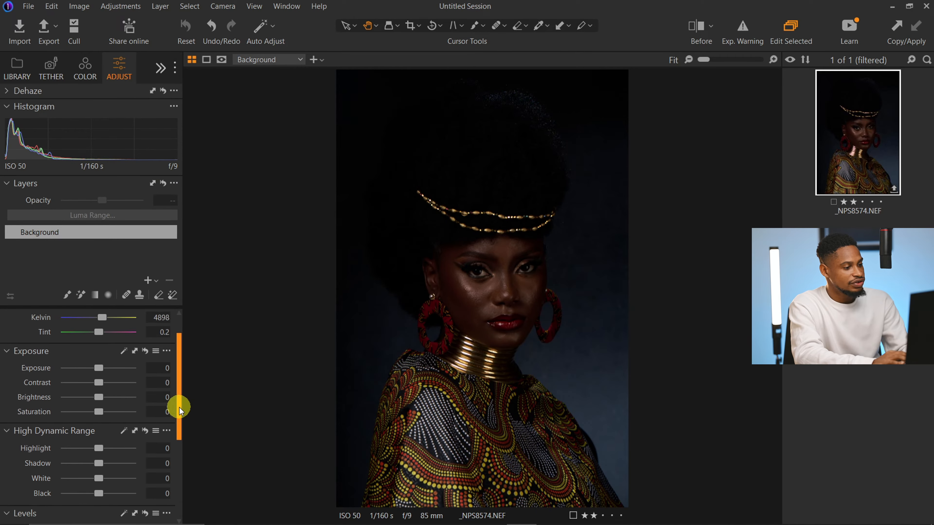
left_click_drag(101, 364, 106, 365)
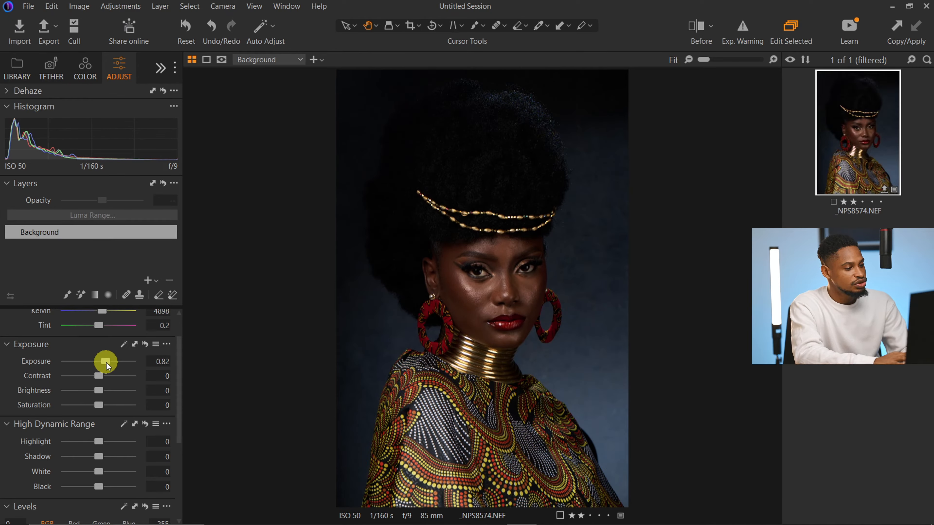
left_click_drag(107, 366, 111, 365)
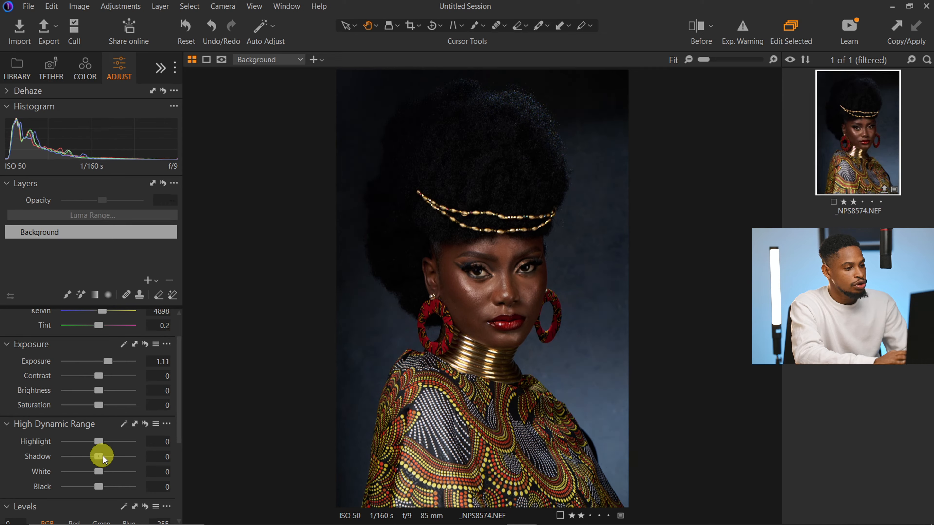
left_click_drag(104, 459, 111, 457)
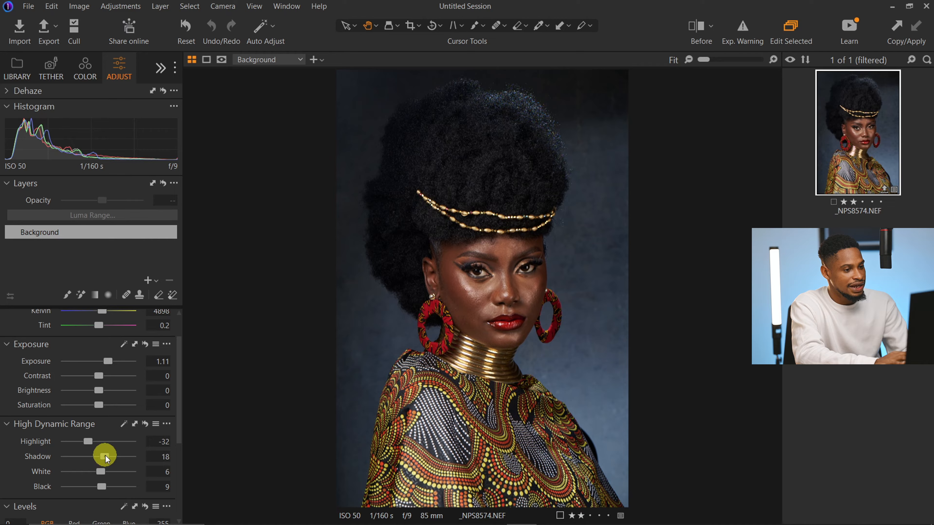
Step: Turn on the before/after comparison and the exposure warning, and examine the gold neck rings up close
left_click(698, 25)
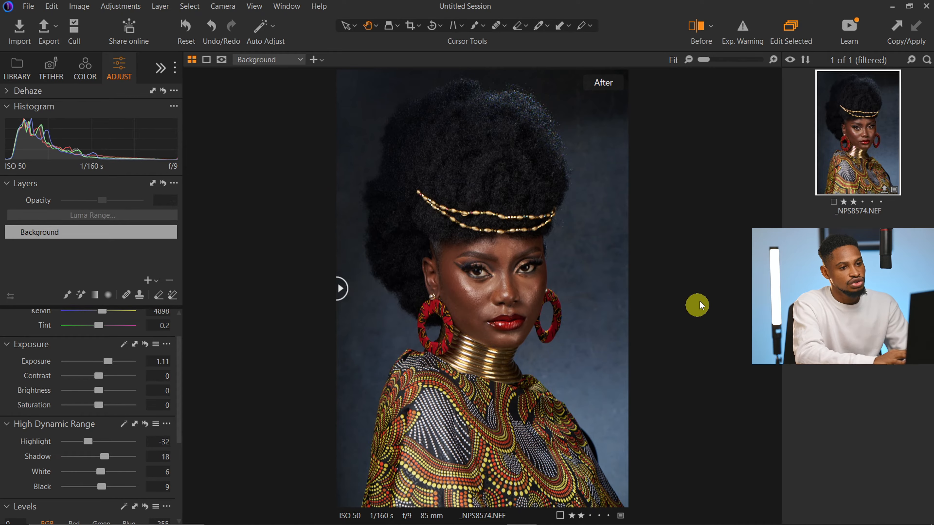
left_click(743, 30)
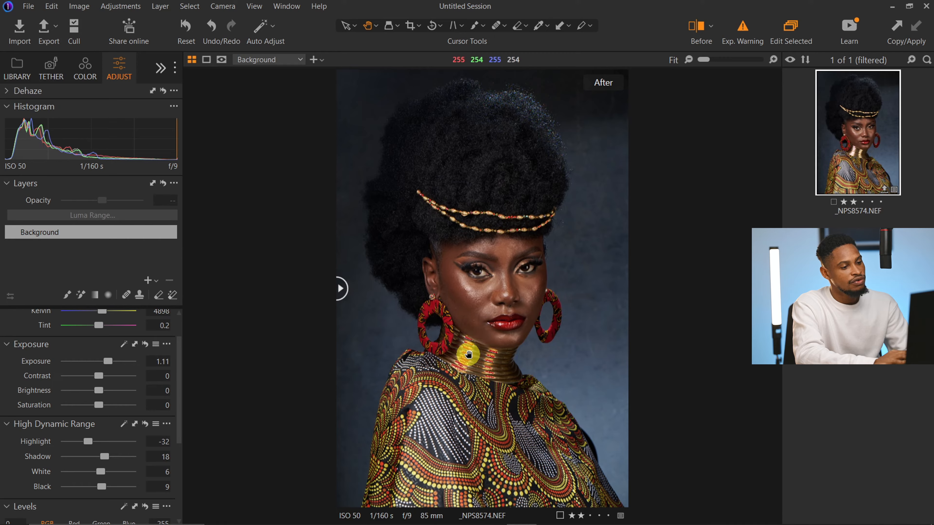
double_click(462, 365)
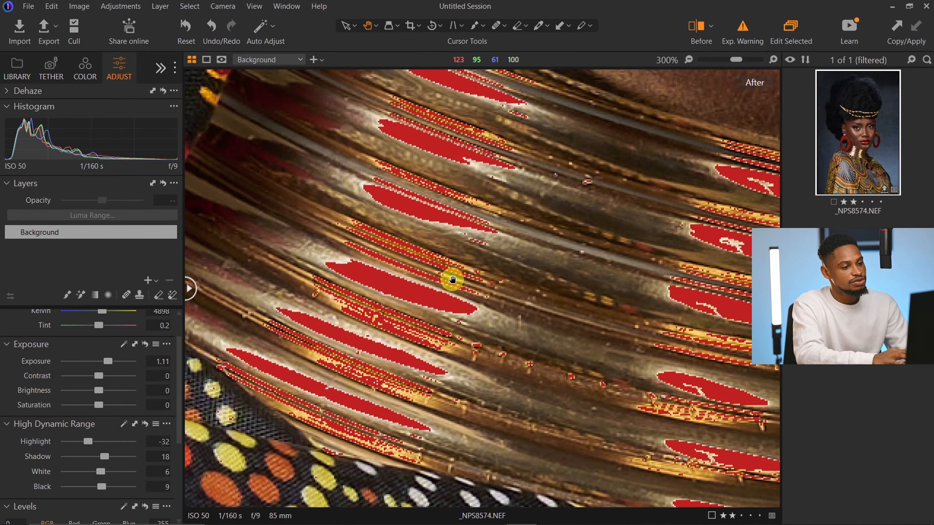
double_click(461, 158)
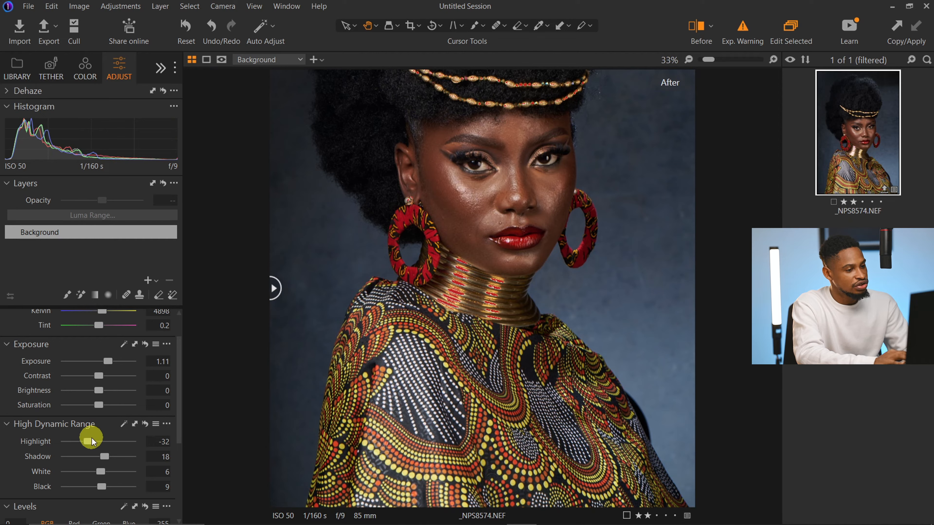
Step: Set Highlight to -72 to recover the neck rings and compare the whole portrait with its unedited version
left_click_drag(89, 442, 83, 443)
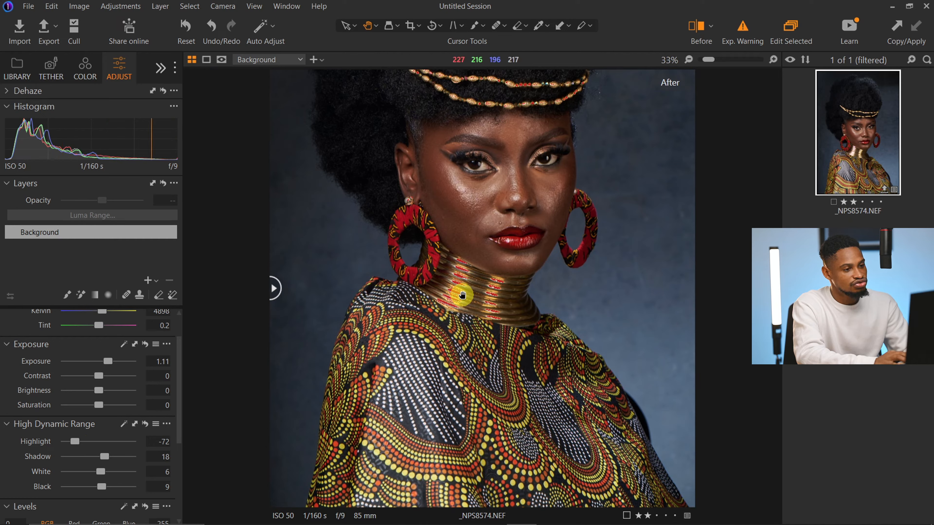
scroll(506, 256, "down", 1)
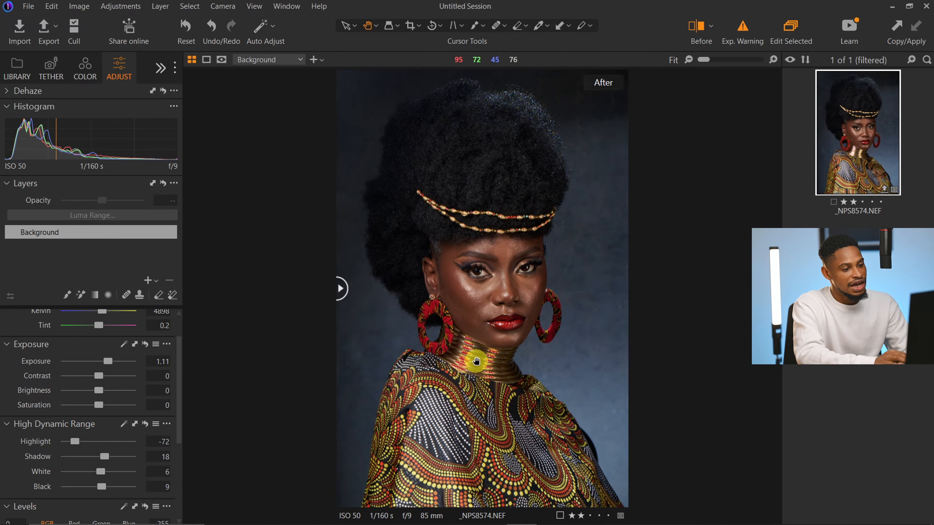
left_click_drag(369, 285, 137, 335)
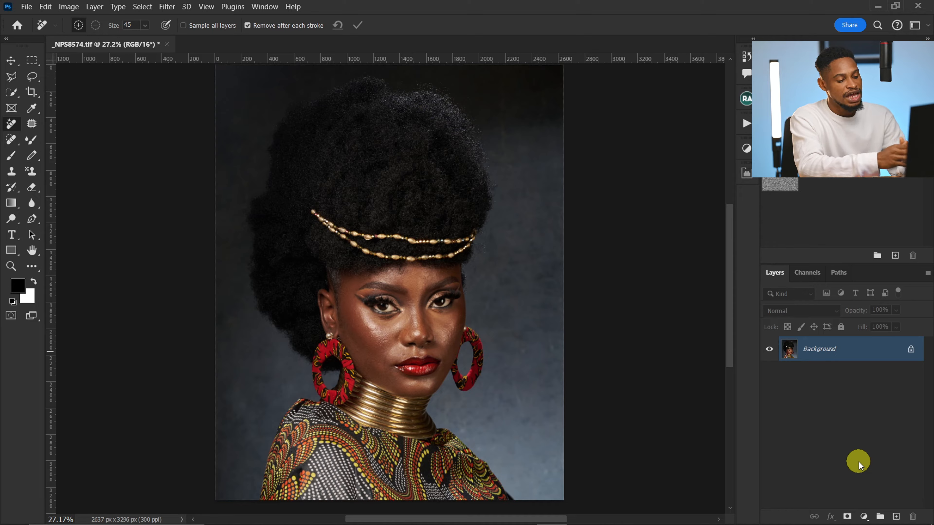
Step: In Photoshop, duplicate the Background layer and remove small blemishes from the cheek beside the nose with the Spot Healing Brush
key("ctrl+j")
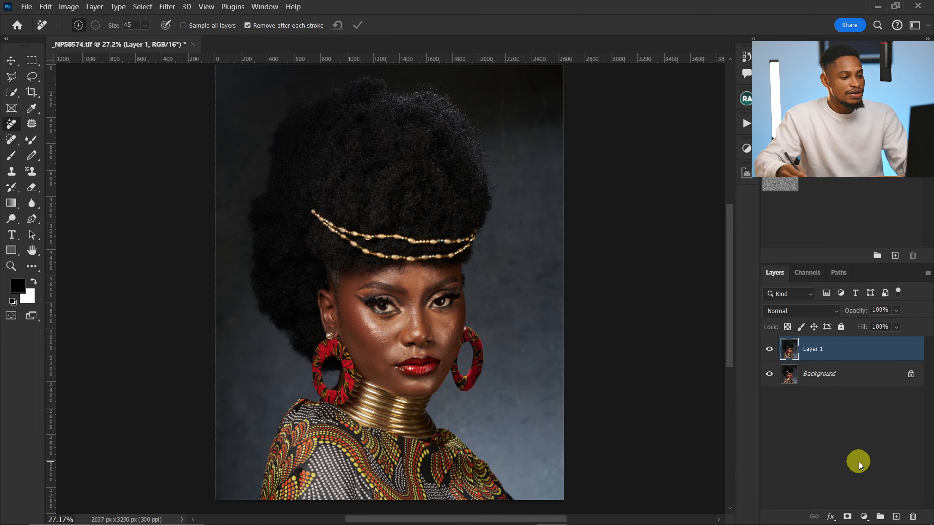
key("z")
mouse_move(428, 309)
left_mouse_down()
mouse_move(457, 312)
mouse_move(439, 317)
left_mouse_up()
key("j")
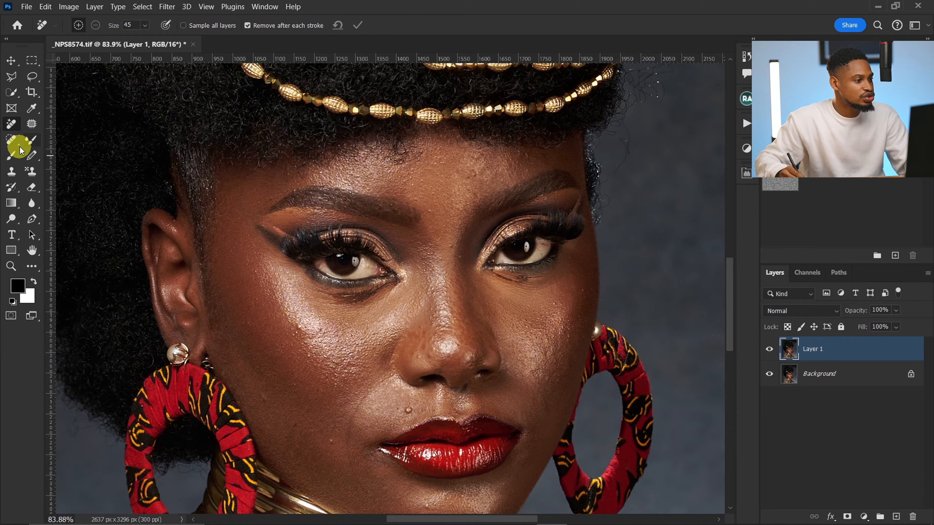
left_click(52, 141)
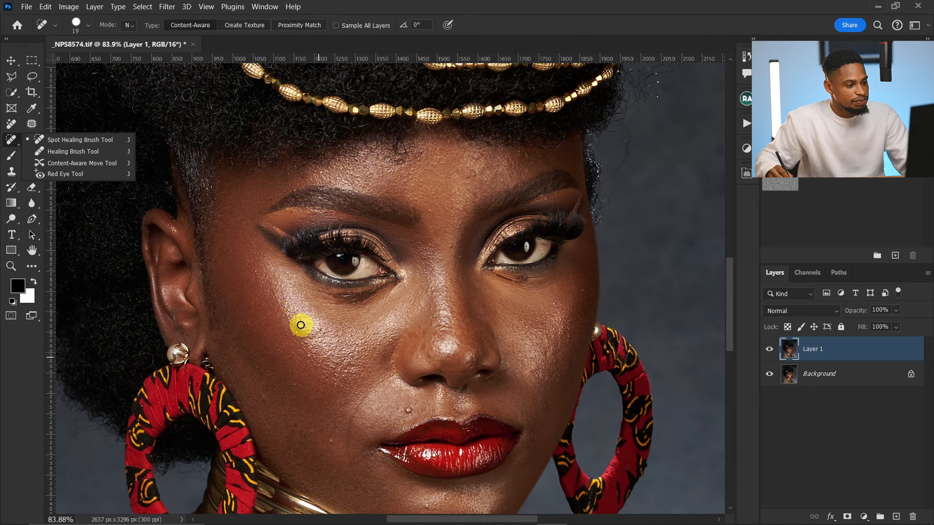
left_click(300, 327)
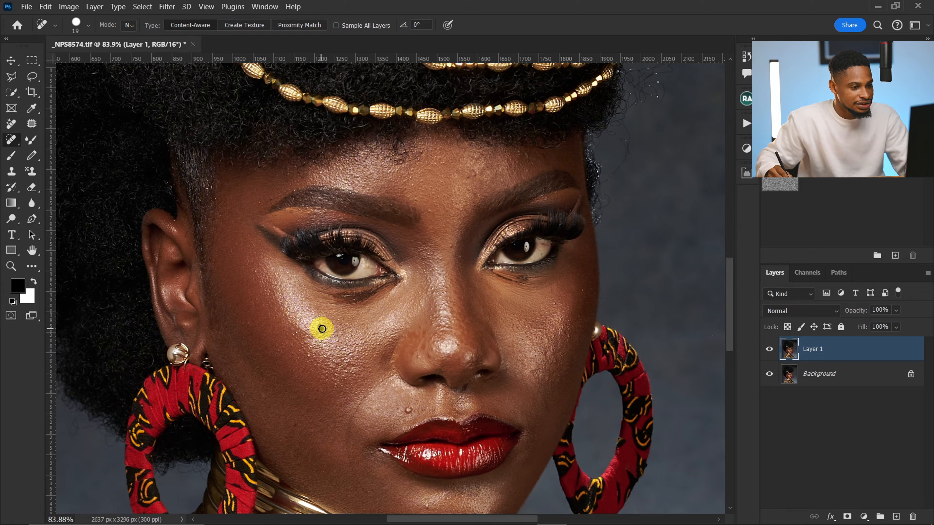
key("ctrl+space")
left_click_drag(322, 378, 367, 379)
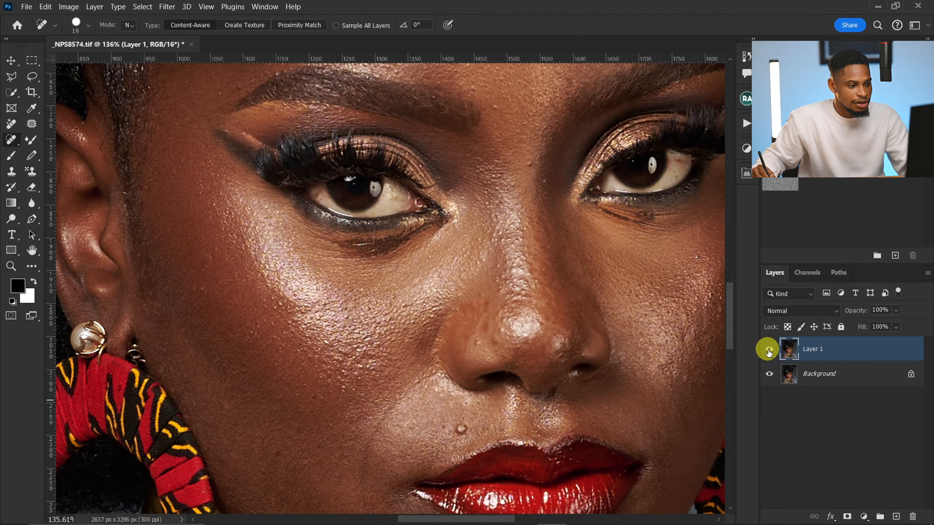
Step: Compare the healed skin with the original by toggling the duplicate layer, and examine the lower face
left_click(770, 351)
key("space")
left_click_drag(415, 416, 437, 324)
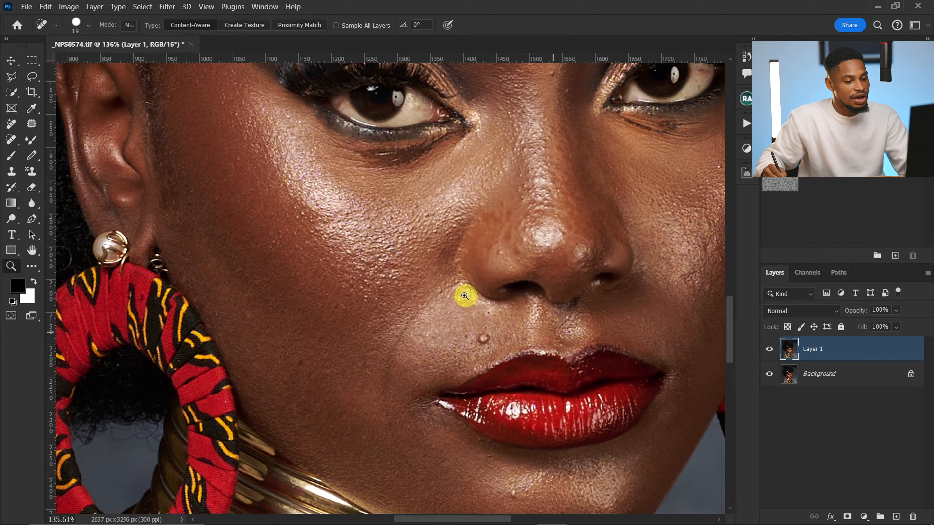
key("z")
left_click_drag(462, 294, 414, 310)
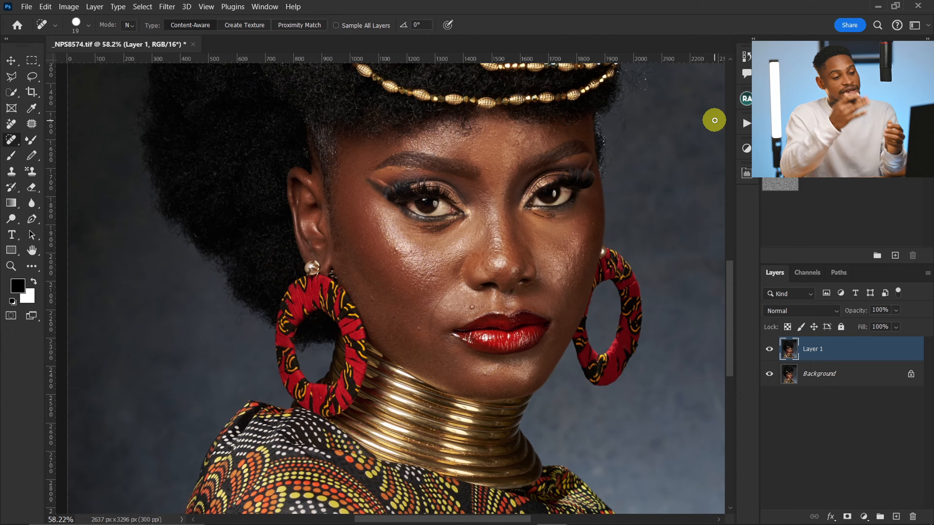
Step: Look over the Beauty Retouch v3.3 plugin and the list of saved retouching actions
left_click(745, 124)
left_click(747, 99)
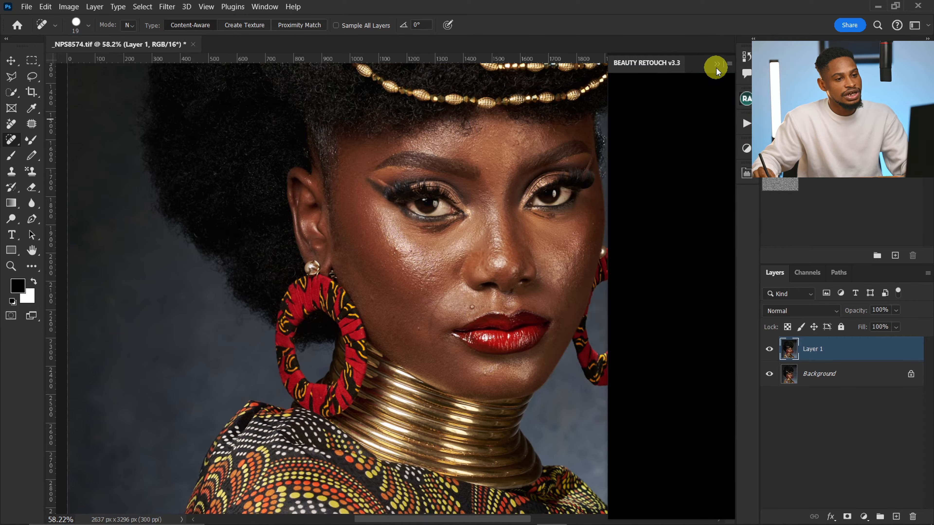
left_click(715, 65)
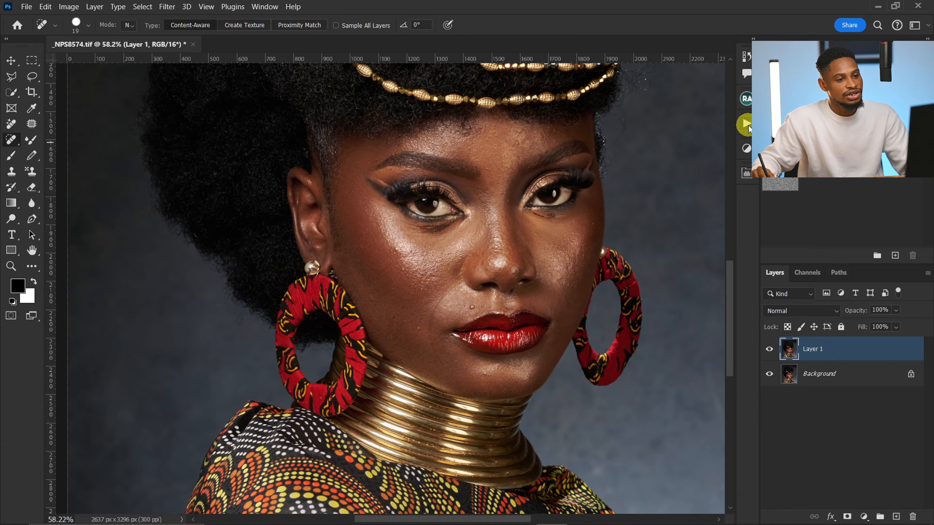
left_click(746, 125)
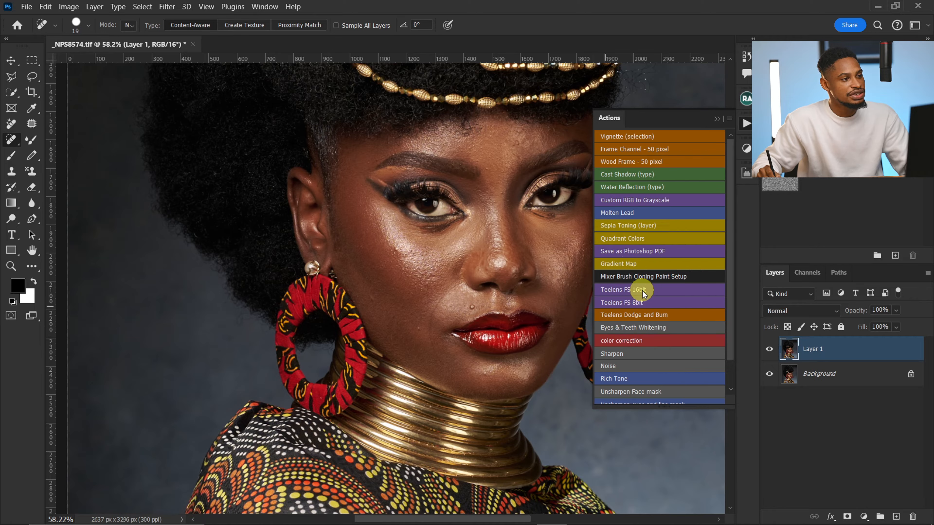
left_click(717, 119)
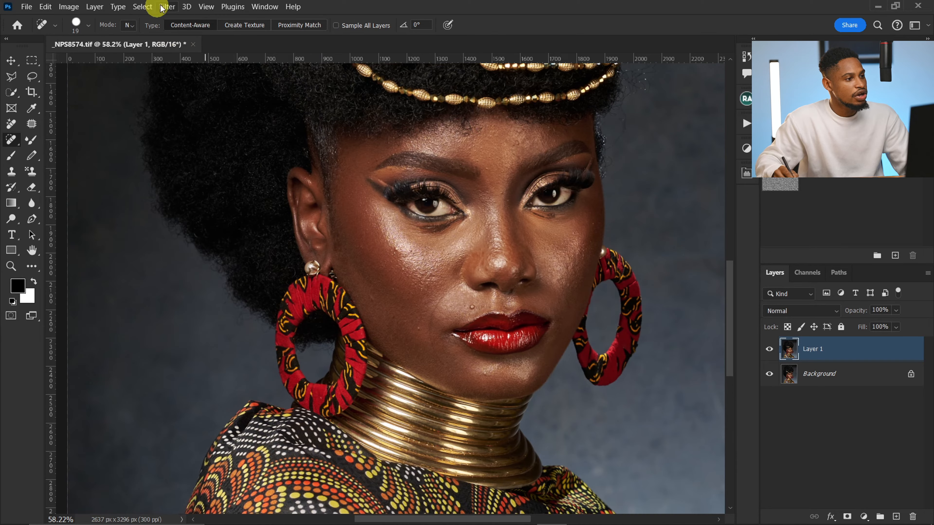
Step: Check the document's bit depth without changing it
left_click(70, 6)
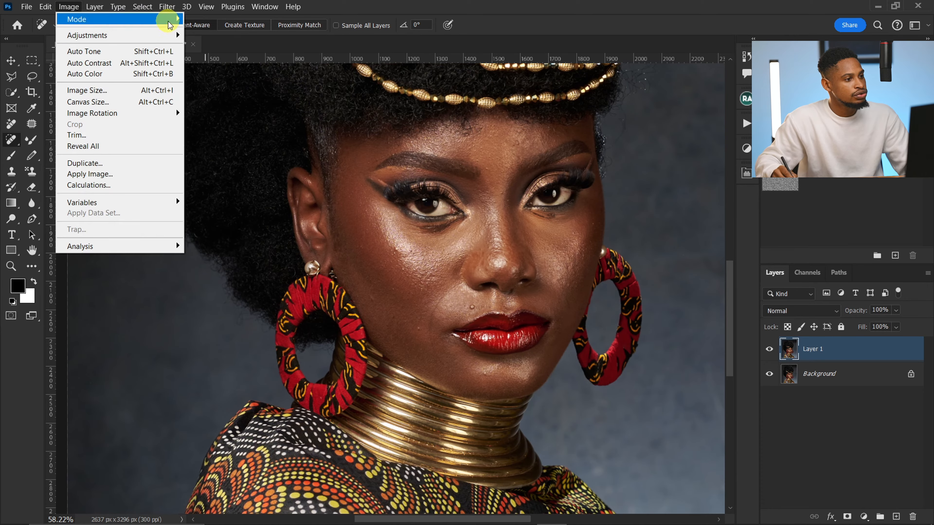
mouse_move(168, 19)
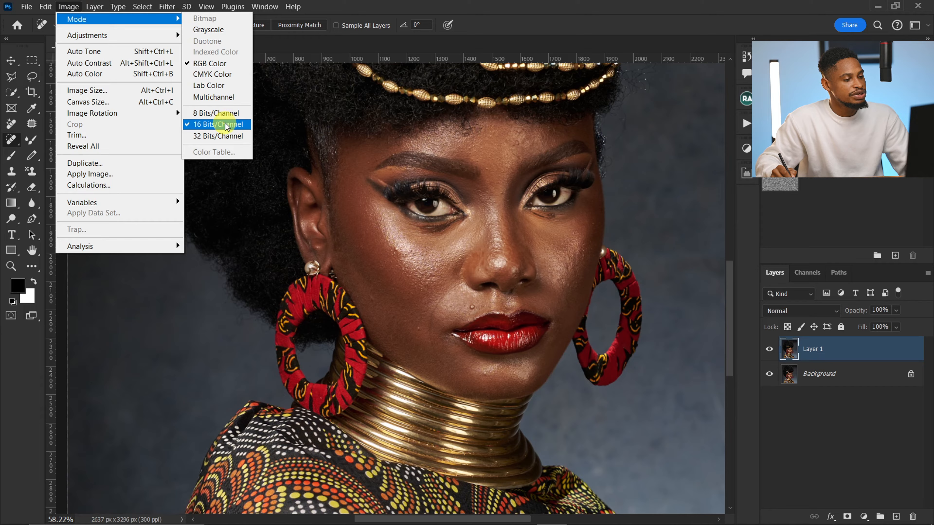
left_click(489, 31)
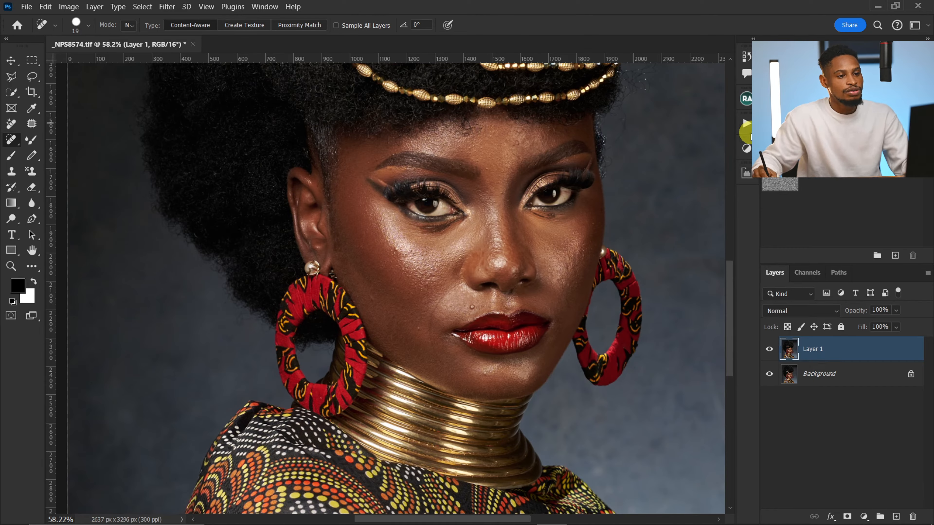
Step: Run the Teelens FS 16bit frequency separation action with a Gaussian Blur radius of 10 pixels for the low layer
left_click(746, 124)
left_click(633, 291)
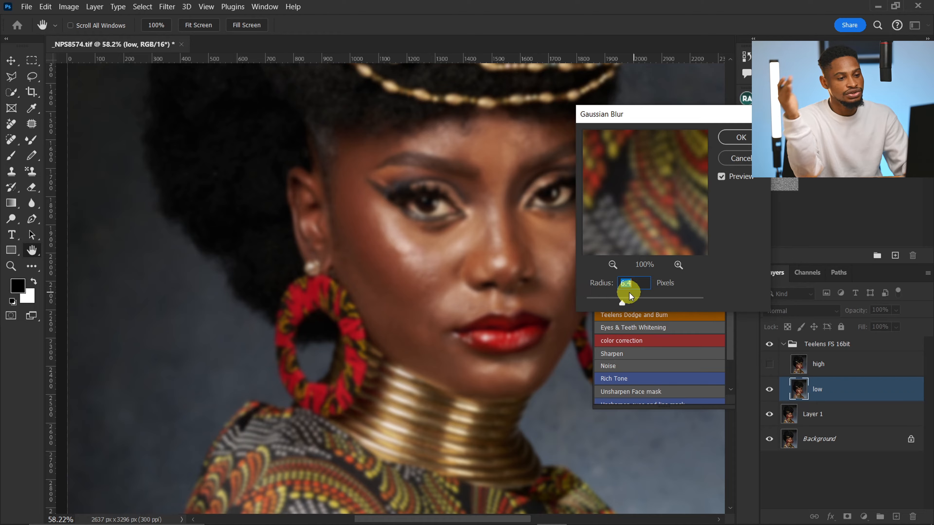
left_click(636, 283)
key("BackSpace")
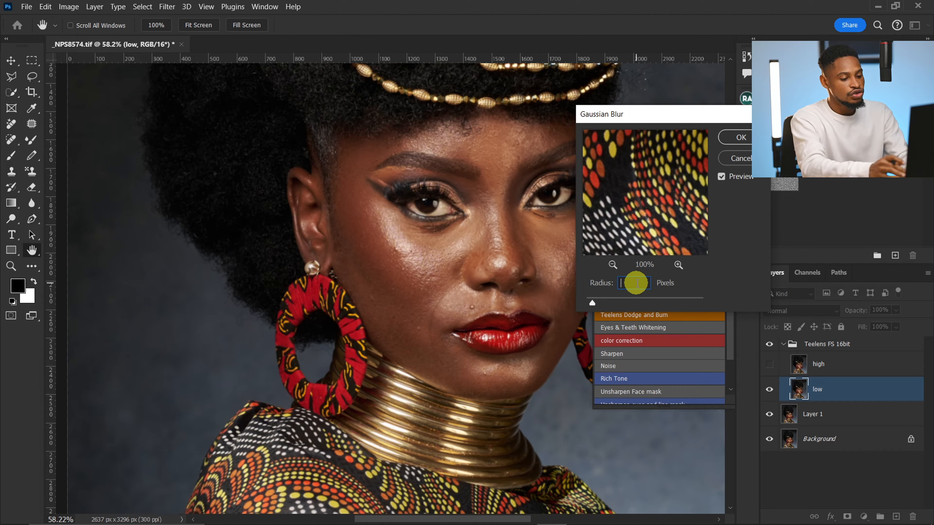
type("1")
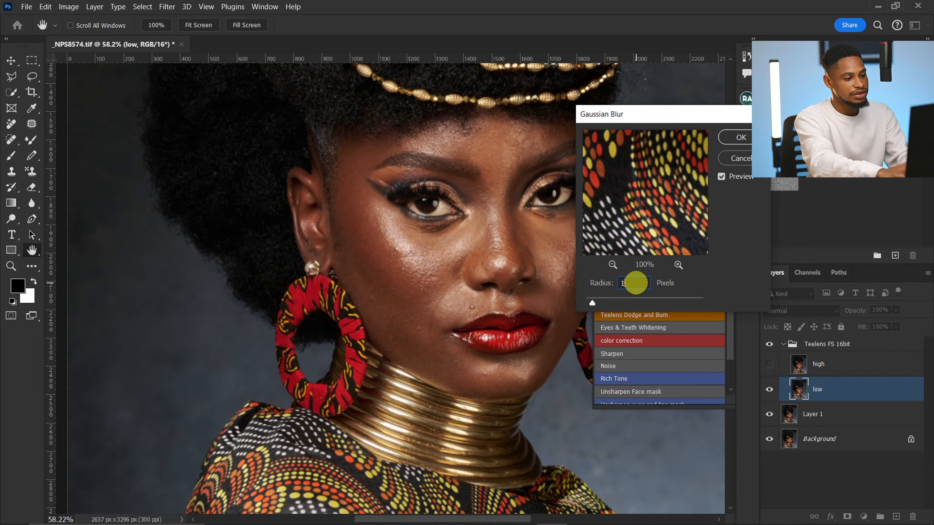
type("0")
left_click(741, 138)
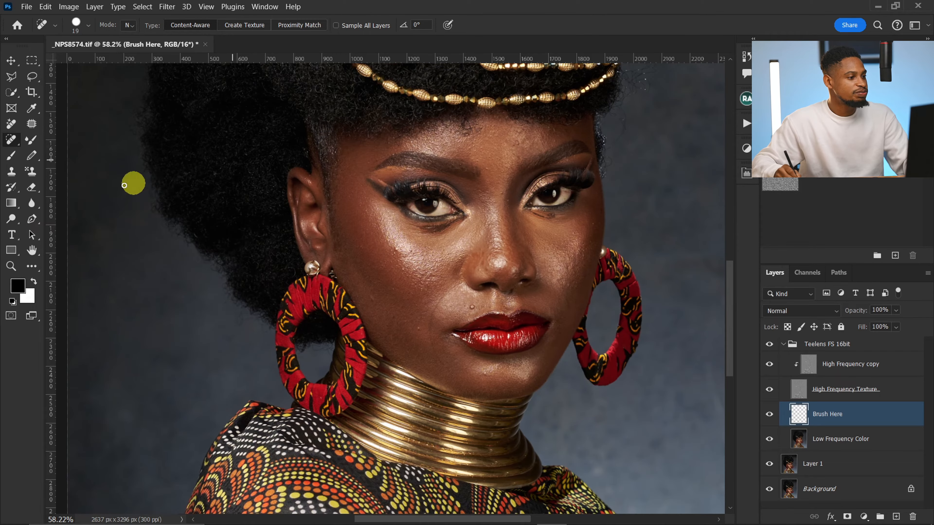
Step: Choose the Clone Stamp tool with a Soft Round brush and make the High Frequency copy layer active
left_click(11, 175)
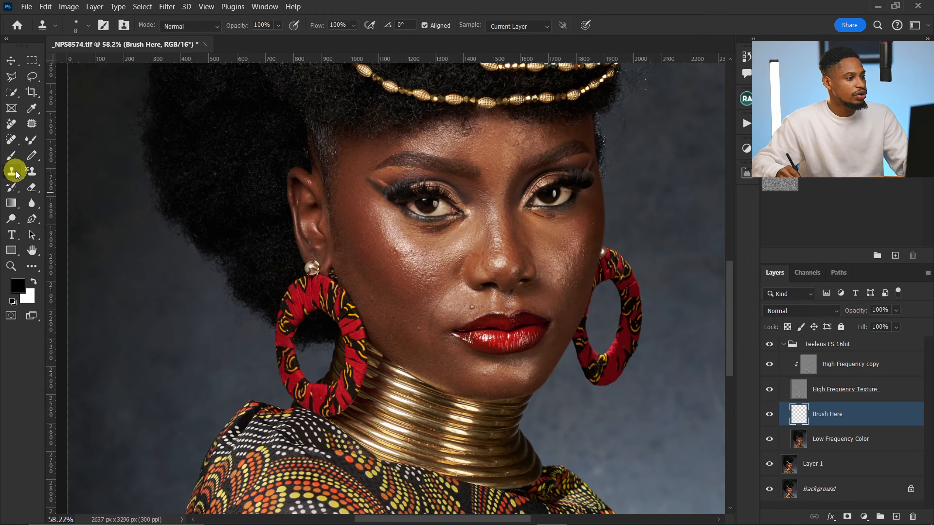
left_click(88, 25)
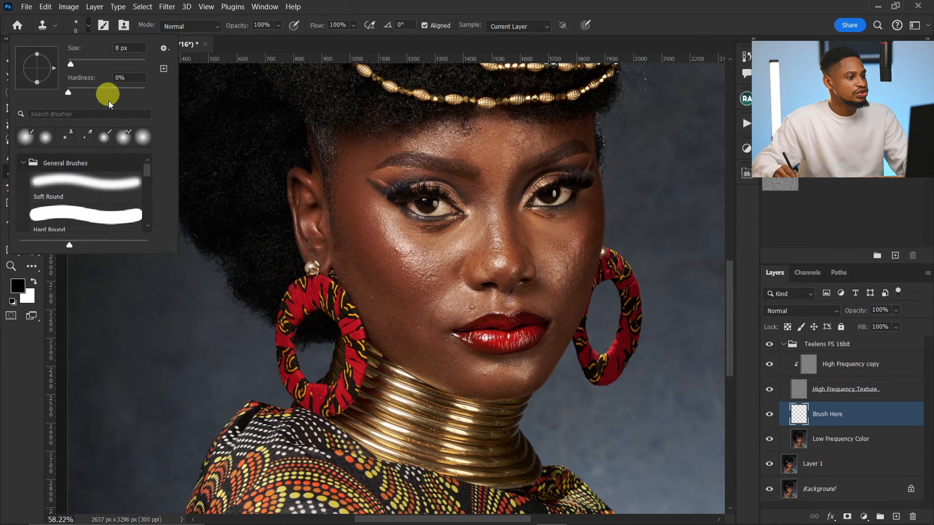
double_click(120, 180)
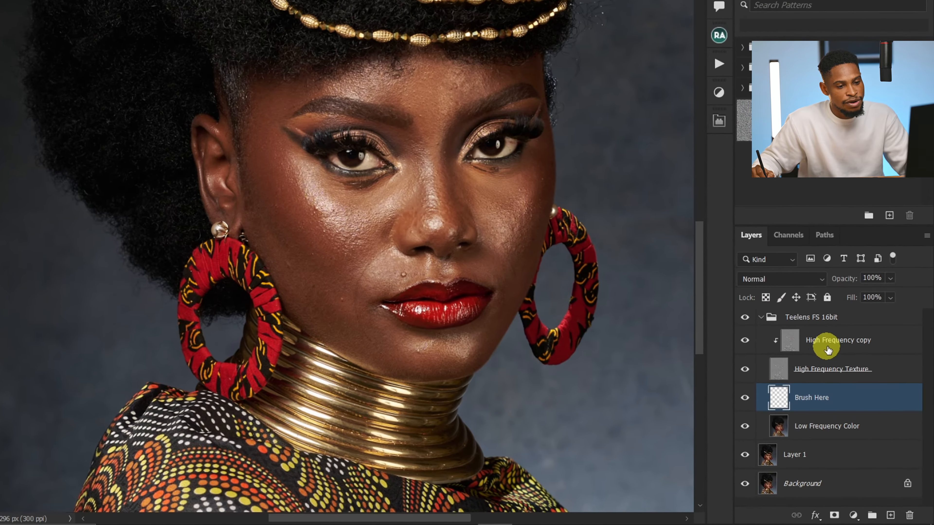
left_click(845, 369)
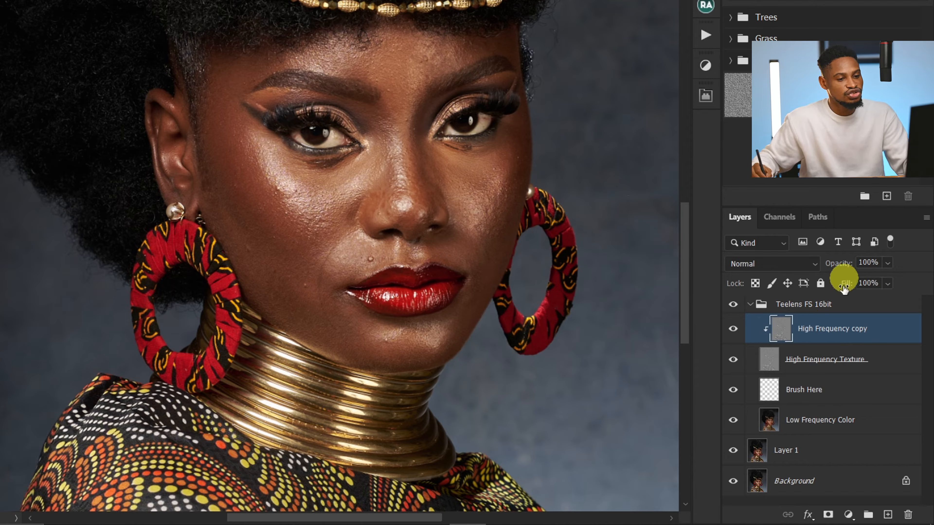
Step: Clone clean skin texture over the bumps on the model's right cheek and the small spot beside the mouth
key("ctrl")
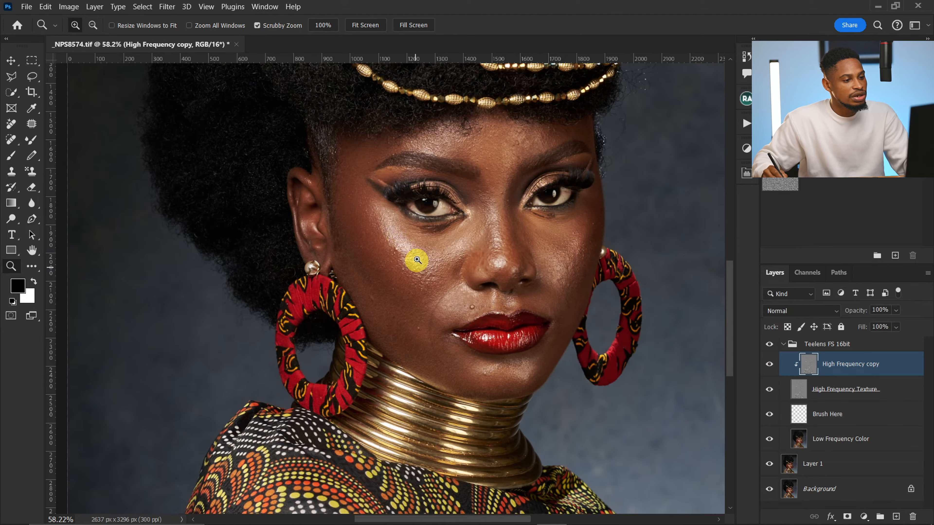
left_click_drag(300, 202, 348, 198)
left_click_drag(454, 257, 448, 255)
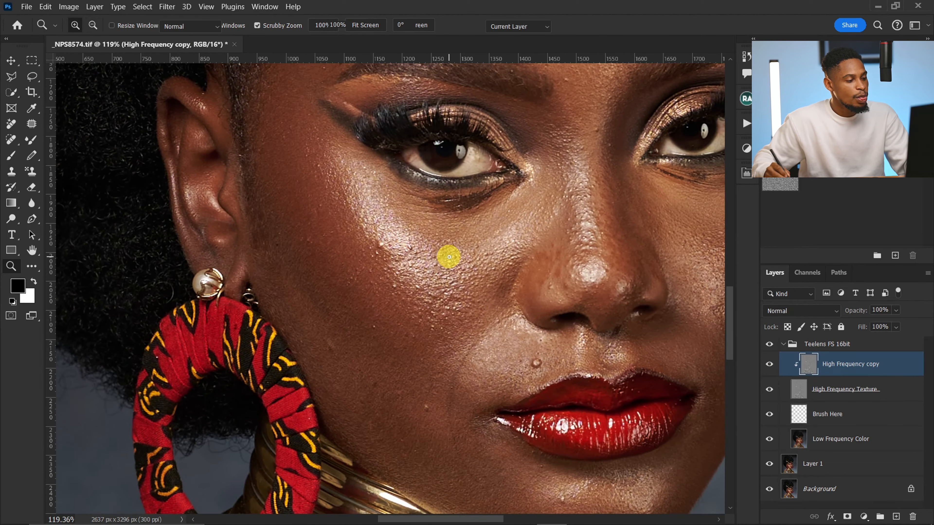
key("s")
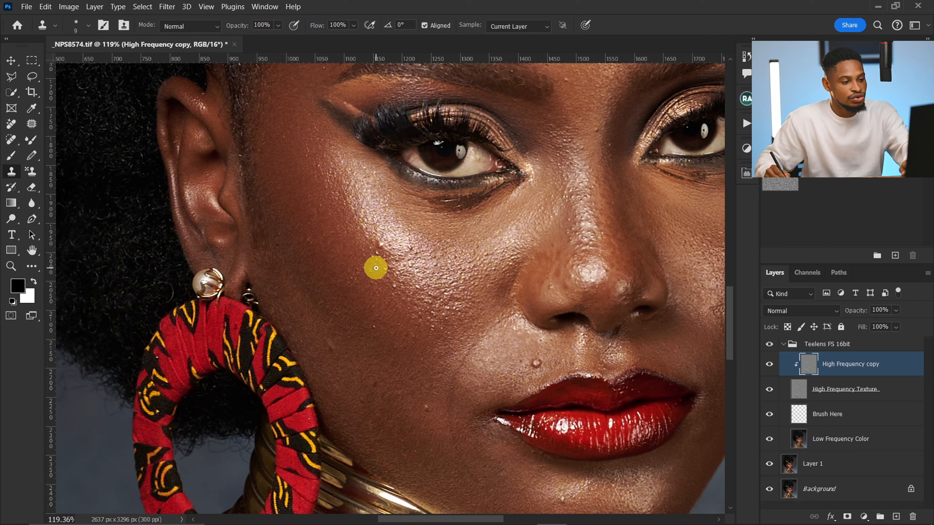
key("alt")
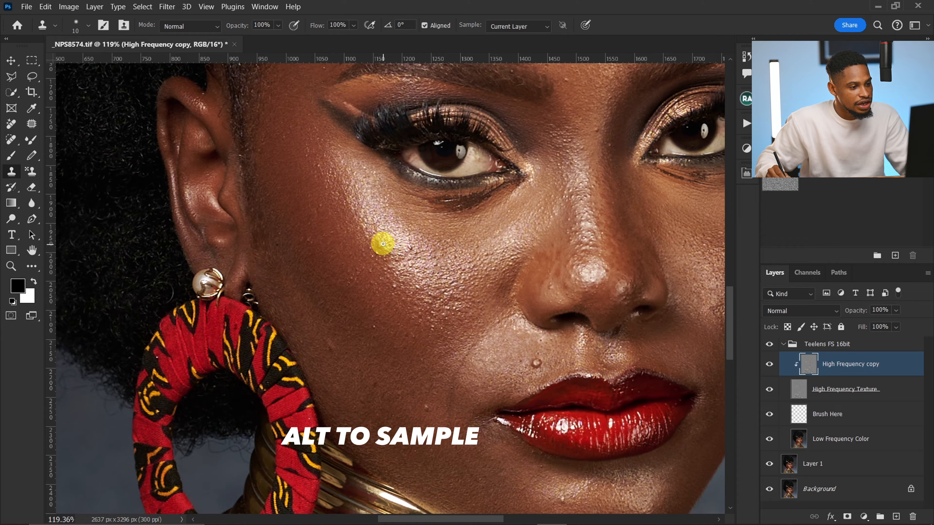
left_click(416, 263, "alt")
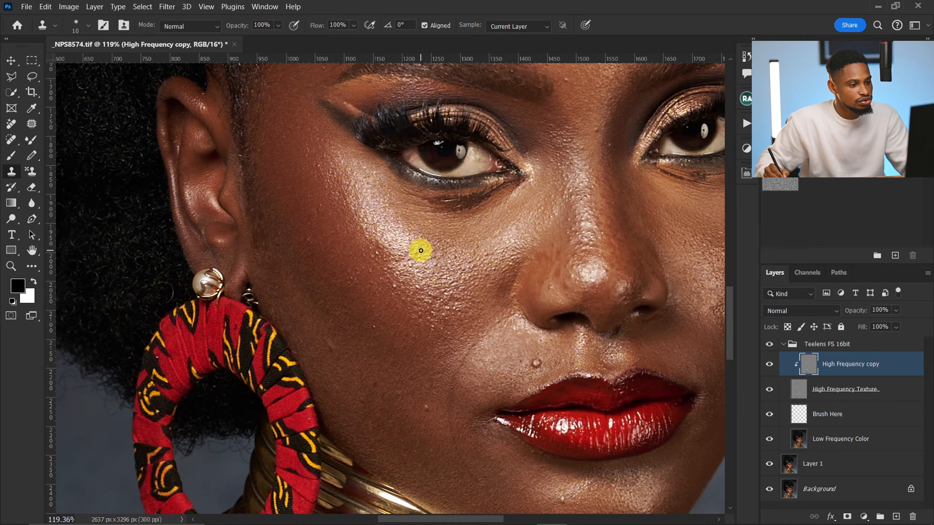
left_click_drag(406, 257, 401, 237)
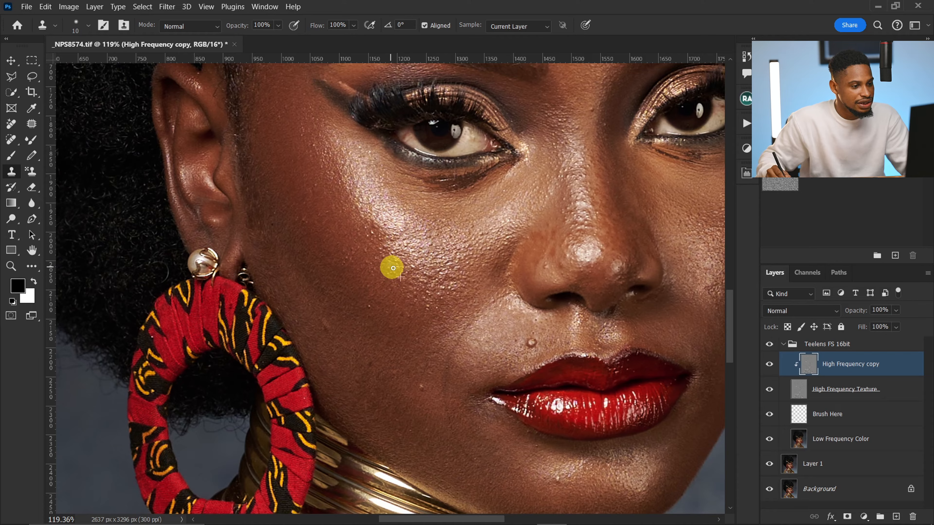
left_click_drag(387, 321, 396, 251)
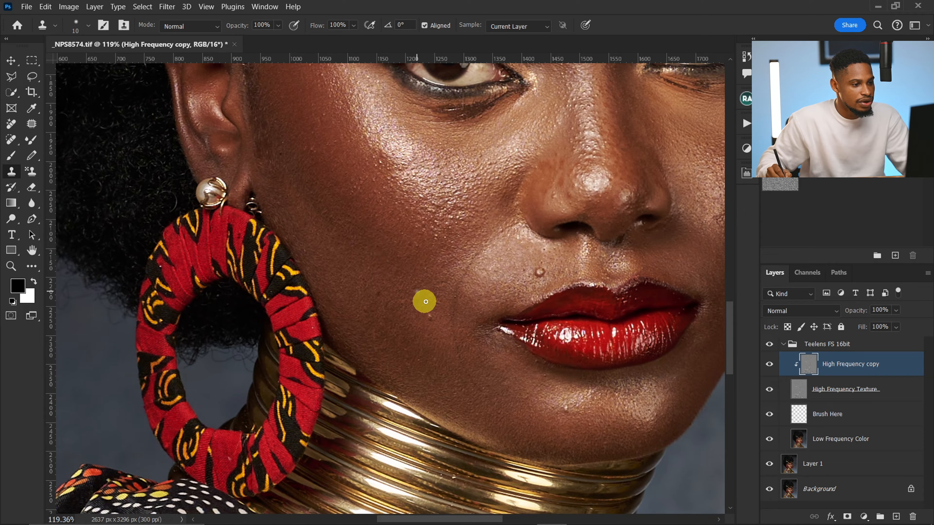
left_click_drag(417, 290, 398, 252)
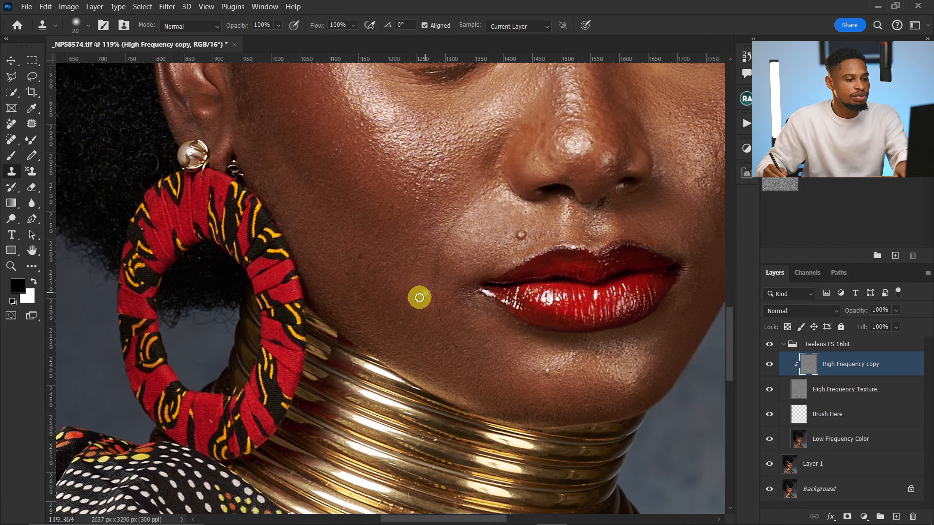
Step: Clone clean texture over the rough spots between the eyebrows and on the nose bridge with a 10-pixel brush
left_click_drag(492, 234, 442, 384)
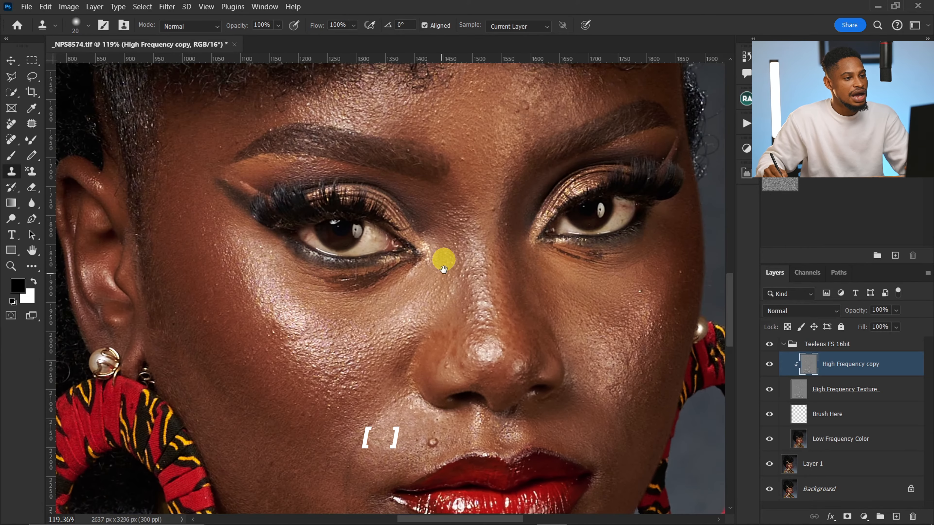
left_click_drag(442, 256, 459, 380)
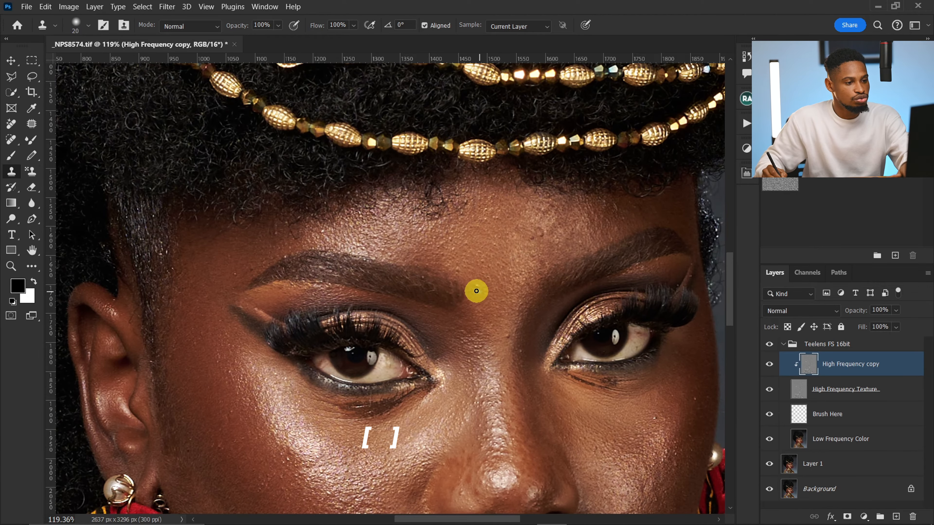
key("alt")
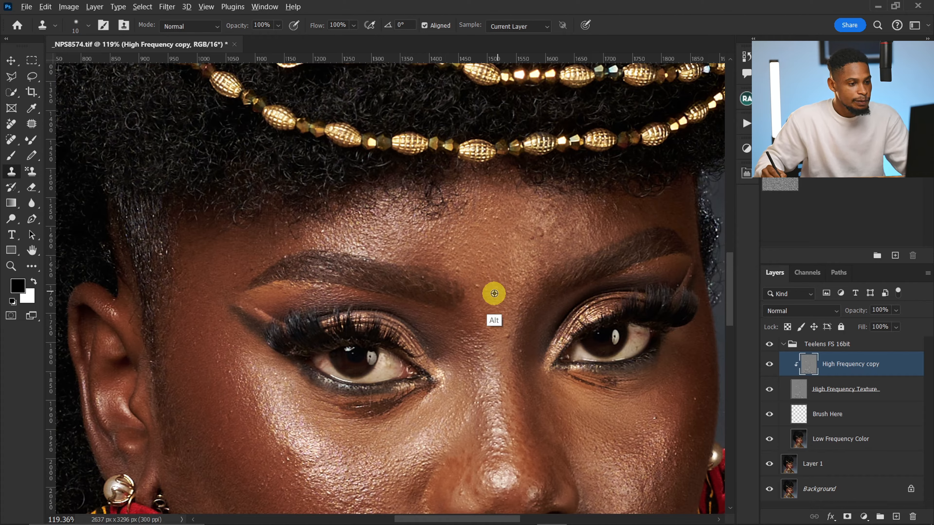
key("alt")
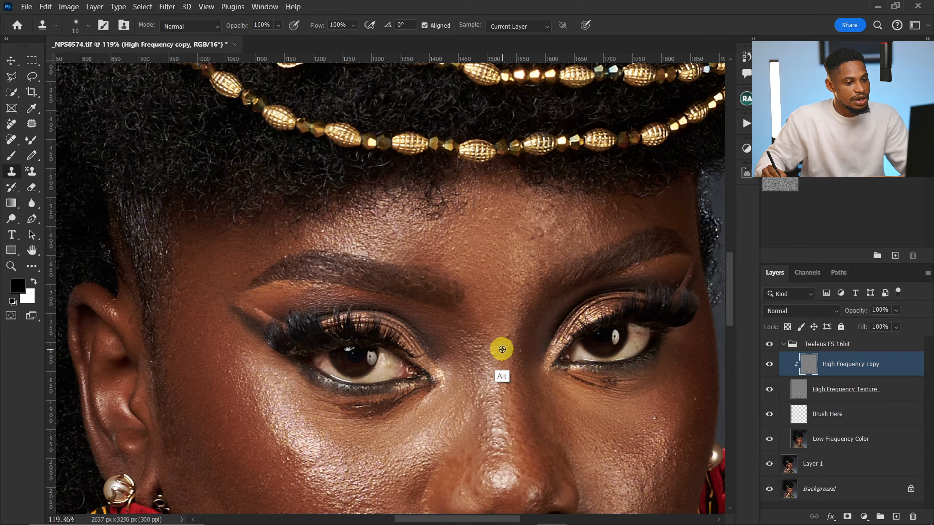
scroll(477, 312, "up", 3)
key("alt")
left_click(530, 306, "alt")
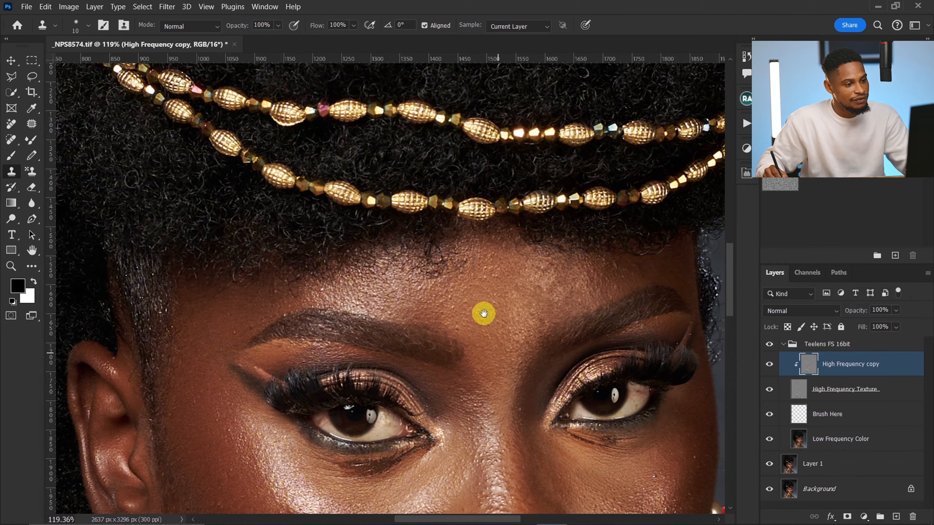
left_click_drag(484, 314, 466, 270)
left_click_drag(501, 398, 477, 319)
key("alt")
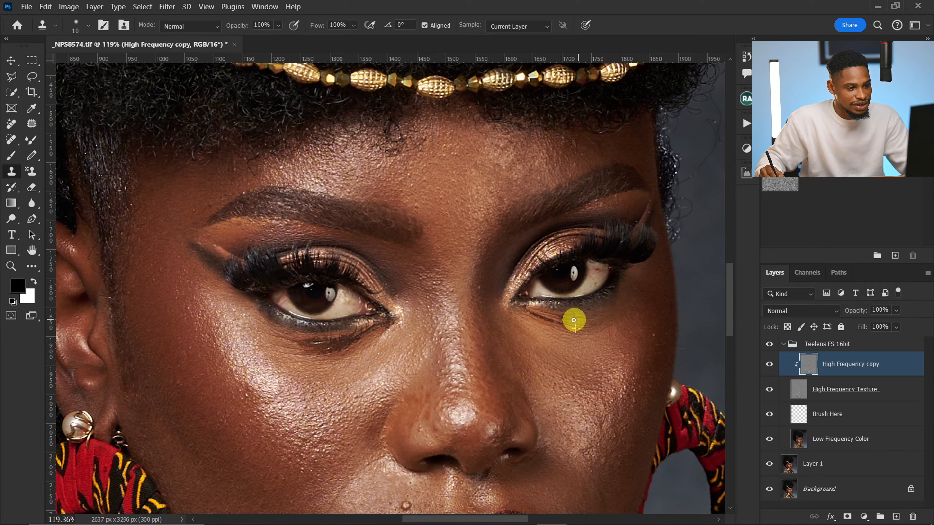
Step: Clone away the dark crease and fine lines beneath the model's left eye using texture sampled from the skin just below
key("z")
left_click(562, 333)
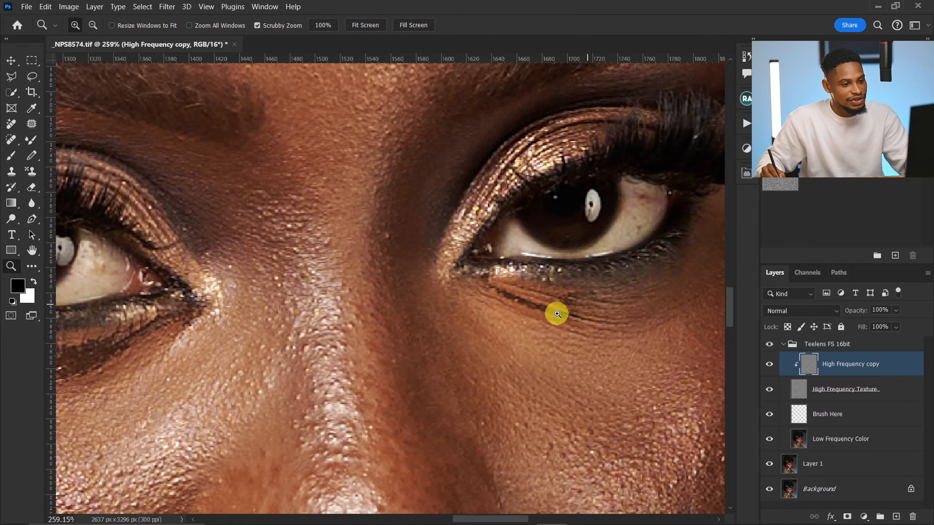
key("s")
key("alt")
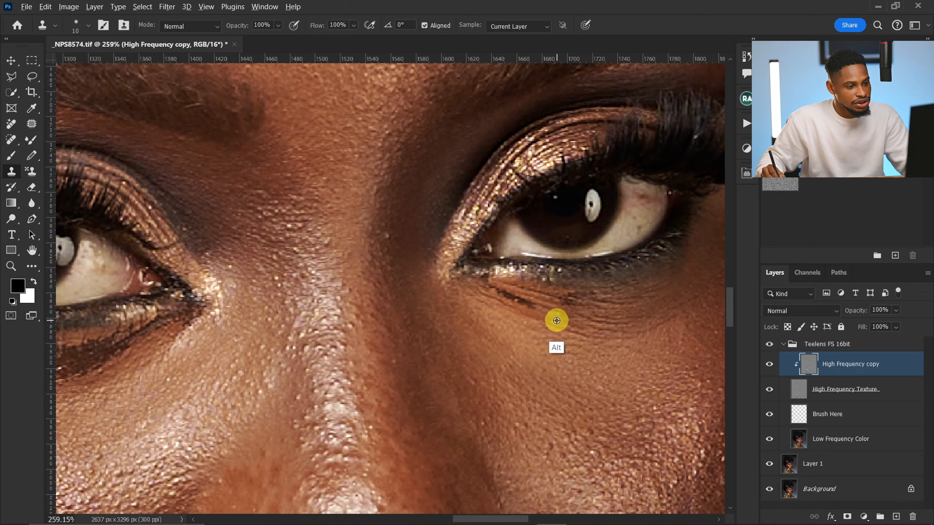
left_click(557, 321, "alt")
mouse_move(517, 301)
left_mouse_down()
mouse_move(542, 319)
mouse_move(495, 290)
left_mouse_up()
left_click(540, 314, "alt")
left_click(586, 305, "alt")
mouse_move(573, 301)
left_mouse_down()
mouse_move(561, 298)
mouse_move(603, 294)
left_mouse_up()
left_click(589, 304, "alt")
left_click(595, 309, "alt")
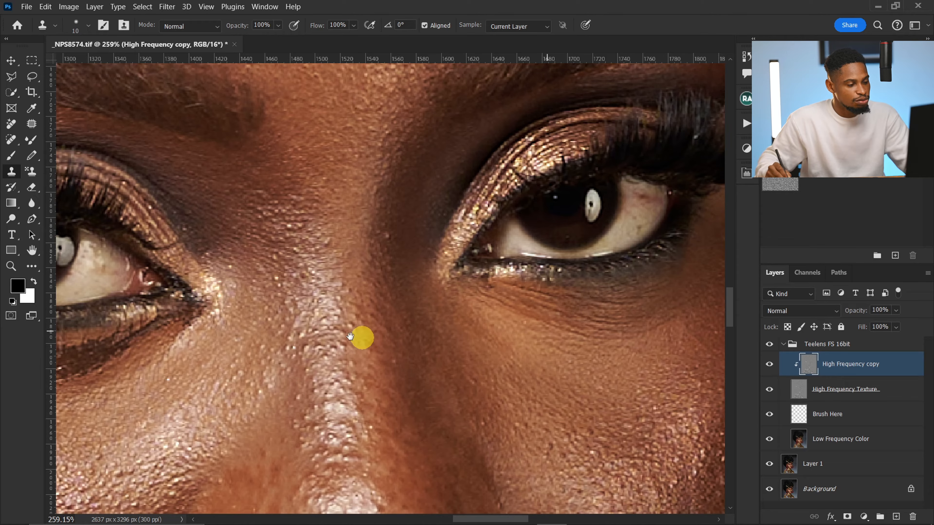
Step: Clone smooth skin texture over the creases and shiny fleck beneath the model's right eye
left_click_drag(350, 336, 533, 243)
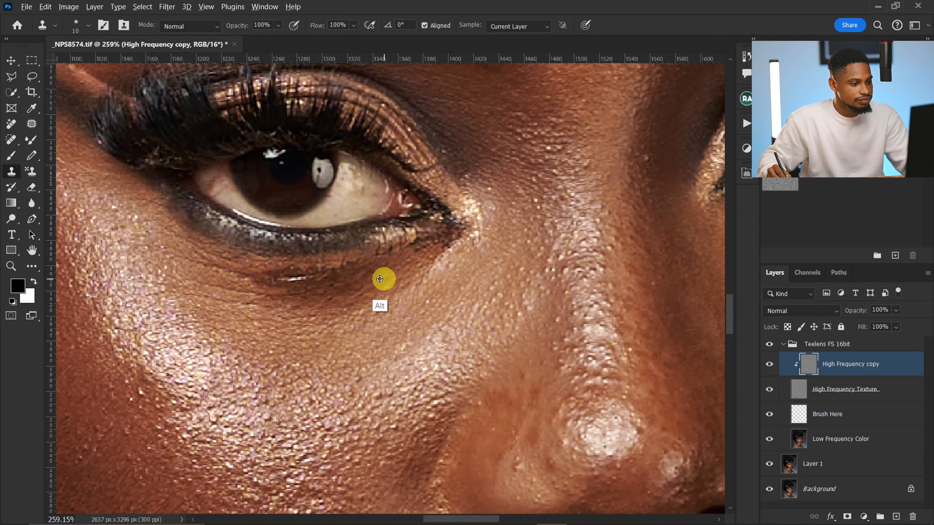
left_click(333, 281, "alt")
mouse_move(291, 280)
left_mouse_down()
mouse_move(377, 277)
mouse_move(328, 273)
left_mouse_up()
left_click(334, 284, "alt")
left_click(371, 279, "alt")
left_click(358, 289, "alt")
key("z")
mouse_move(477, 282)
left_mouse_down()
mouse_move(413, 294)
mouse_move(465, 278)
mouse_move(390, 281)
left_mouse_up()
left_click(392, 275, "alt")
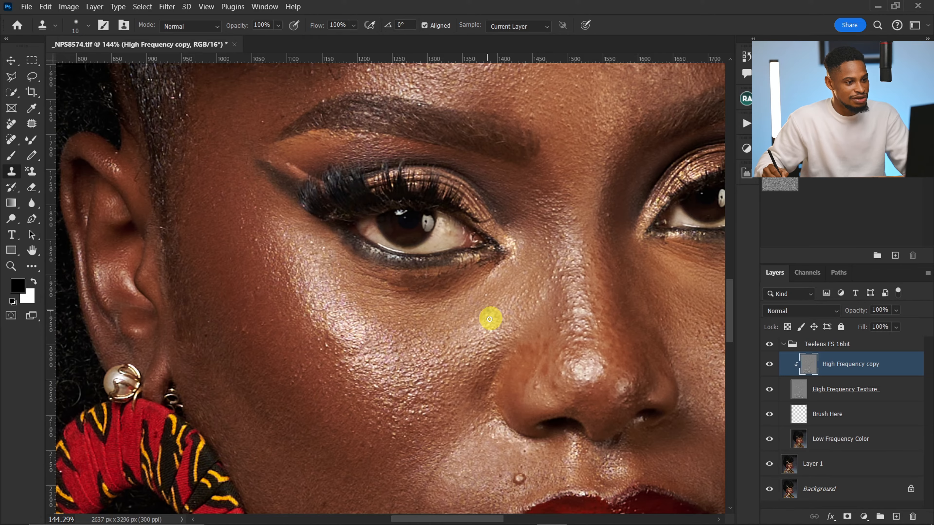
Step: Compare the cloned skin texture with the original by toggling the High Frequency copy layer, and examine the whole face and cheeks
left_click_drag(489, 318, 206, 236)
left_click_drag(533, 364, 474, 365)
left_click(768, 364)
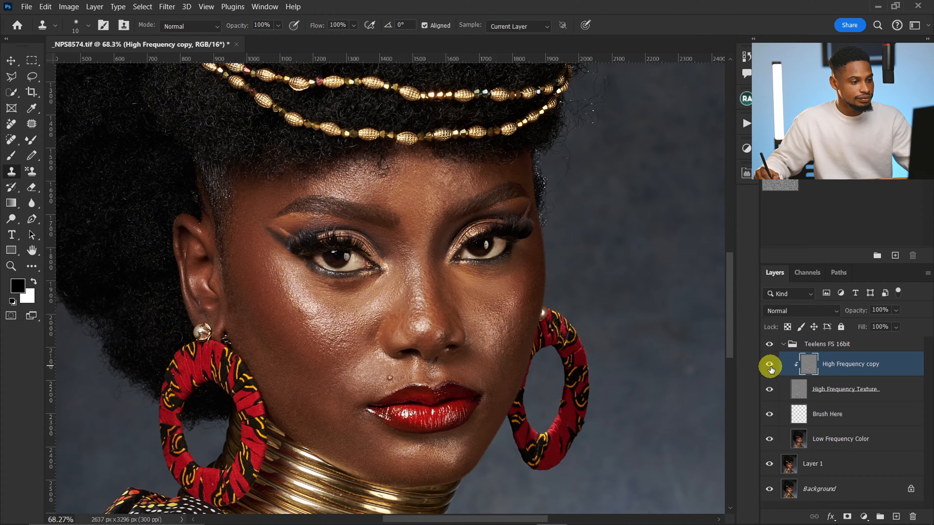
left_click(769, 364)
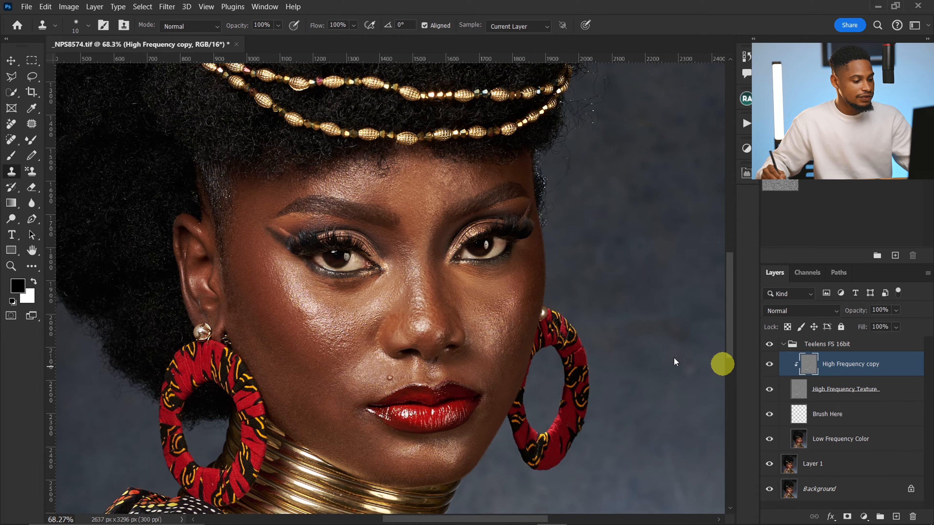
scroll(330, 431, "up", 5)
left_click(769, 364)
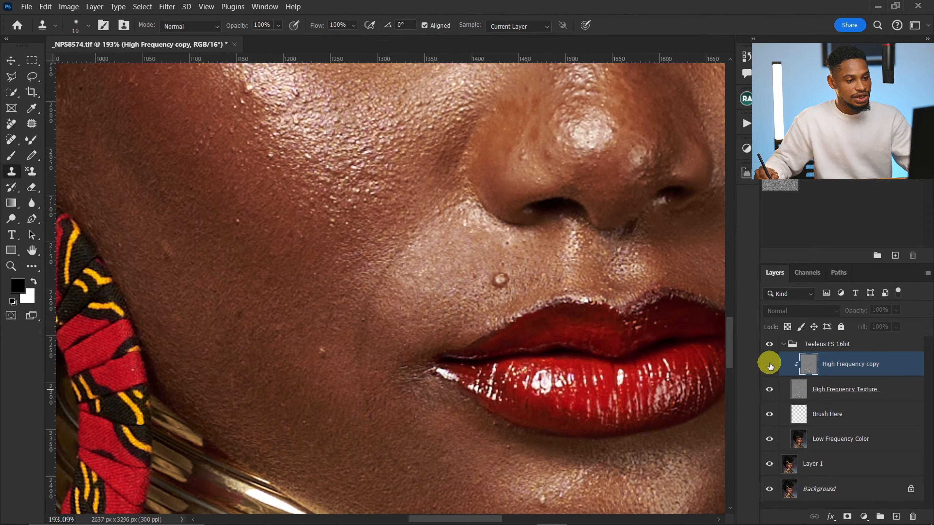
key("z")
left_click_drag(505, 267, 486, 262)
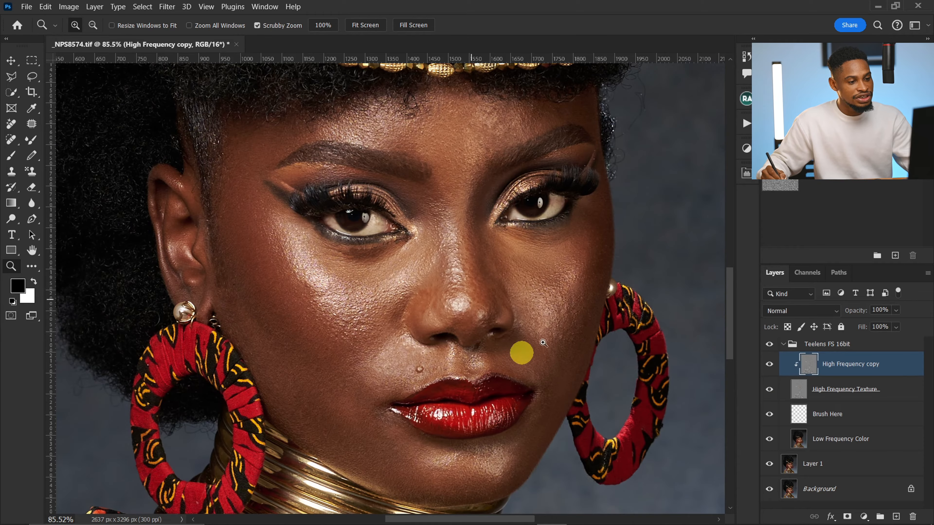
scroll(460, 258, "down", 2)
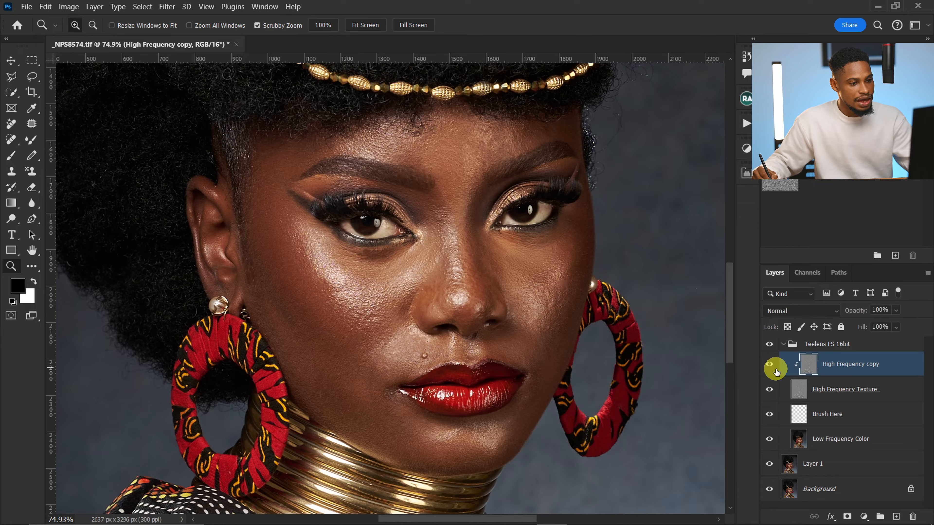
scroll(490, 238, "down", 3)
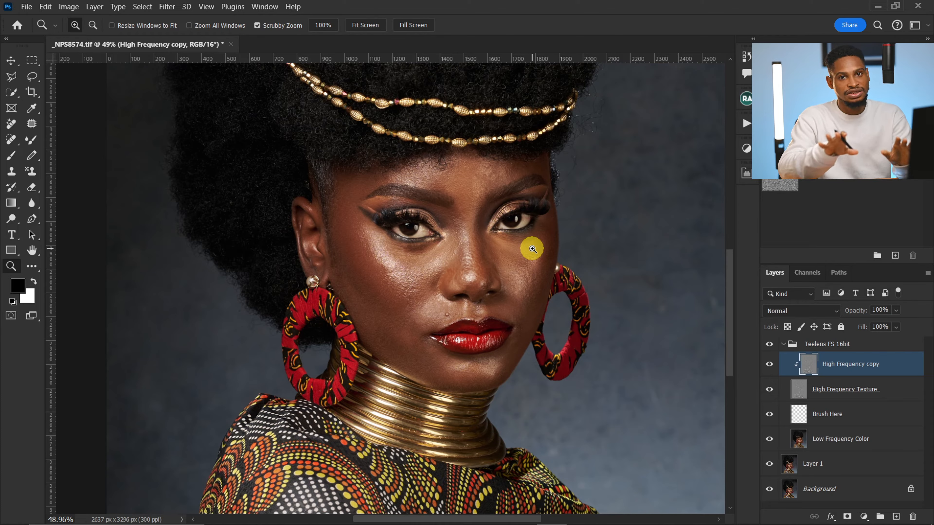
left_click_drag(387, 263, 507, 259)
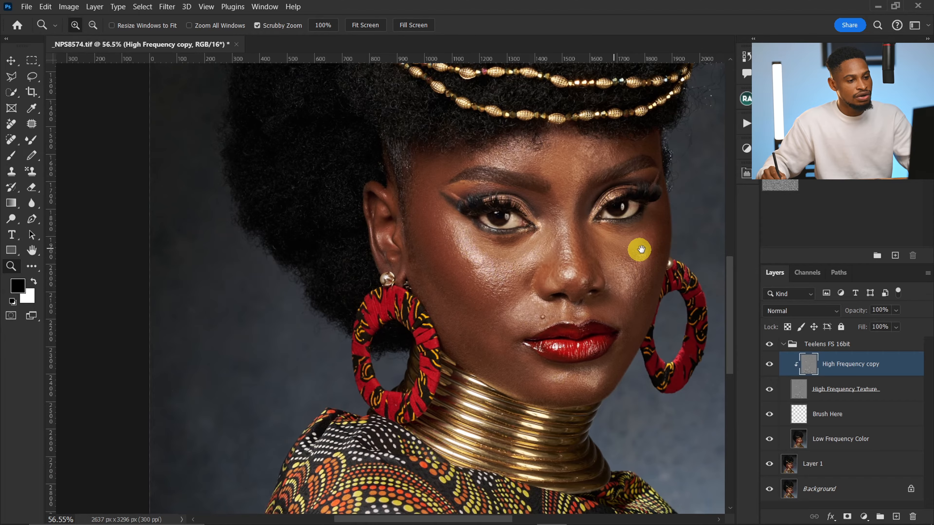
left_click_drag(640, 251, 560, 280)
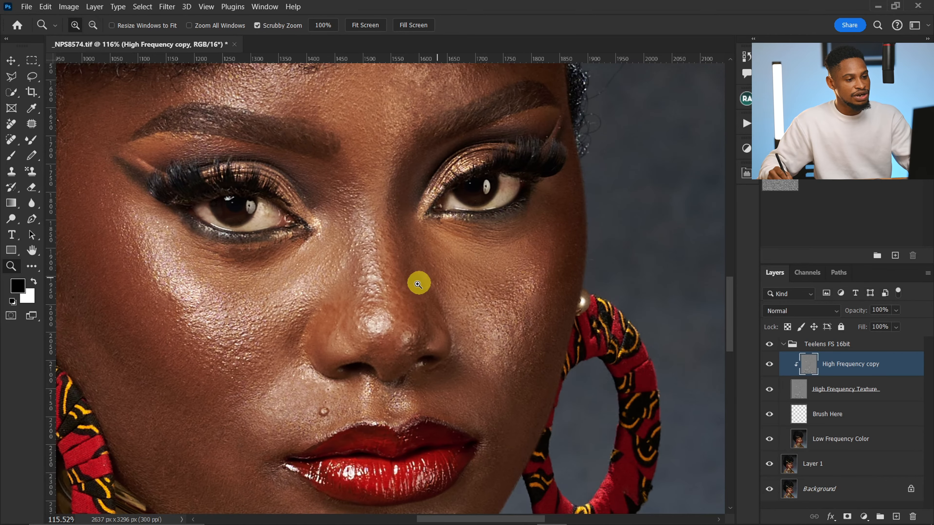
left_click_drag(419, 281, 416, 291)
Step: Collapse the Teelens FS 16bit group, run the Teelens Dodge and Burn action and expand its new group
left_click(784, 344)
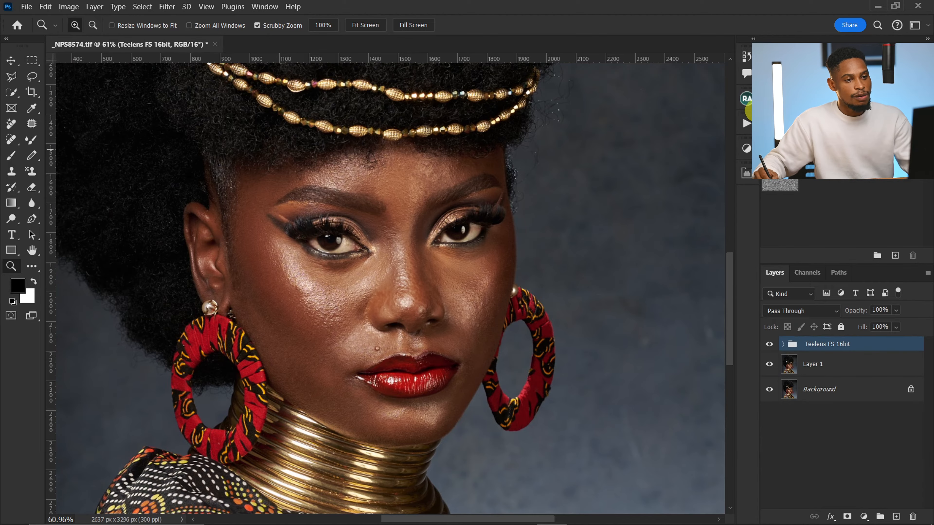
left_click(746, 125)
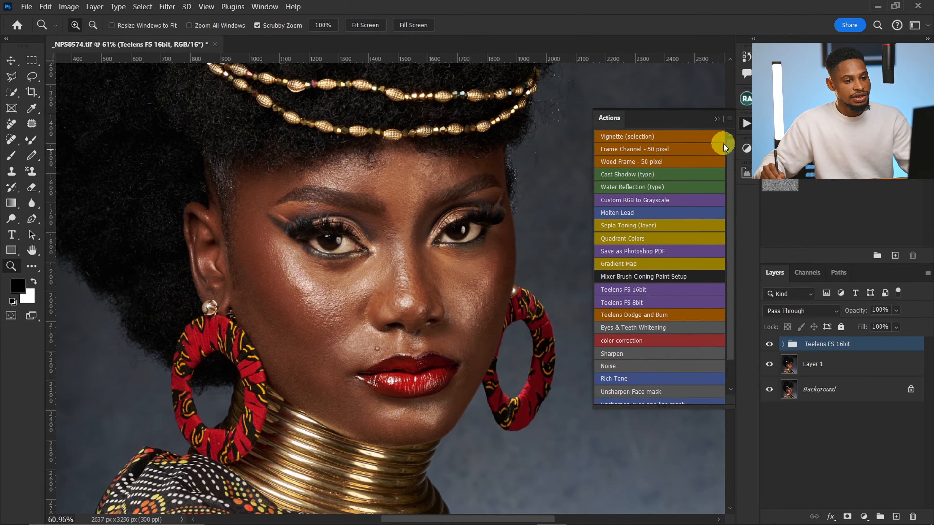
left_click(643, 320)
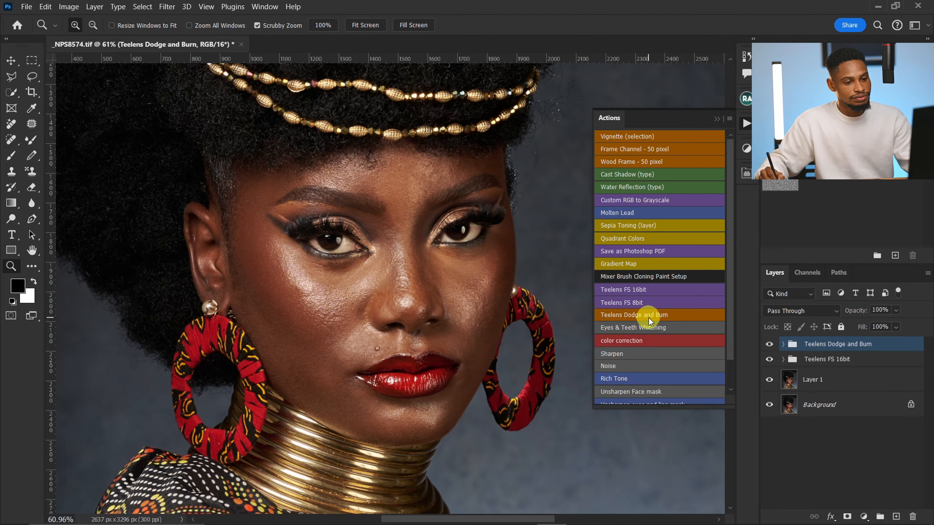
left_click(786, 348)
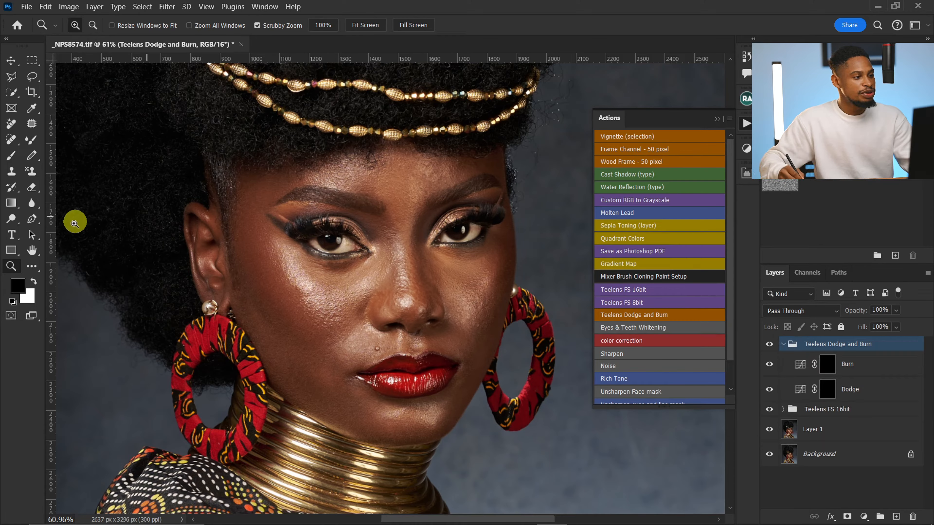
Step: Choose the Brush tool with the soft round tip and target the Dodge layer's mask with white as foreground colour
left_click(11, 157)
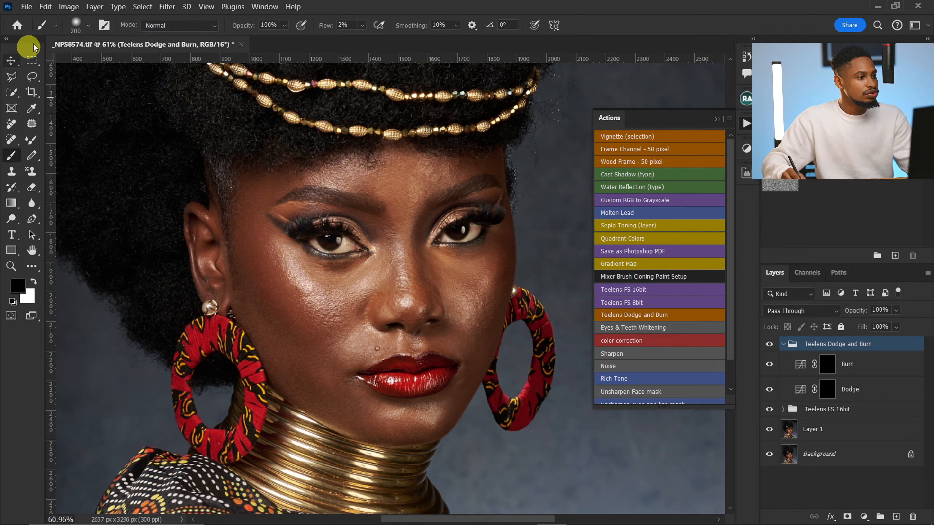
left_click(88, 25)
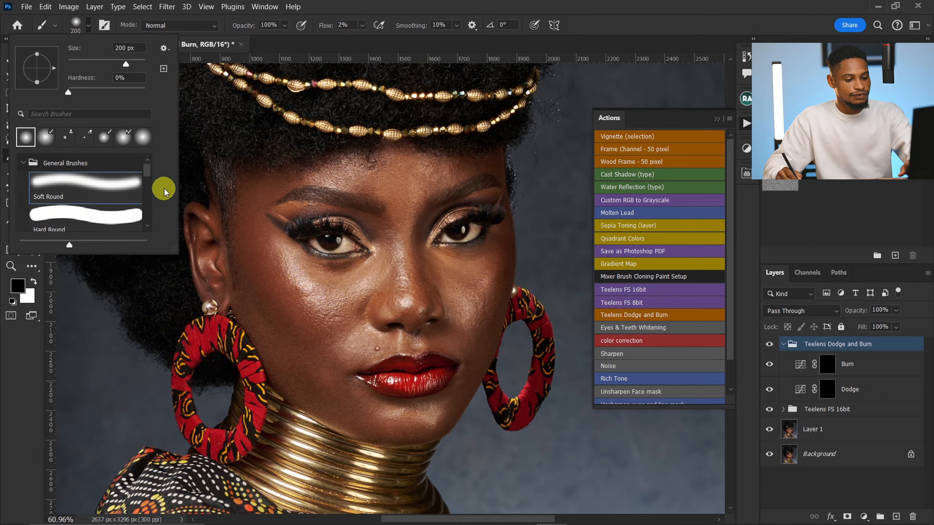
key("Escape")
key("z")
left_click_drag(348, 271, 377, 271)
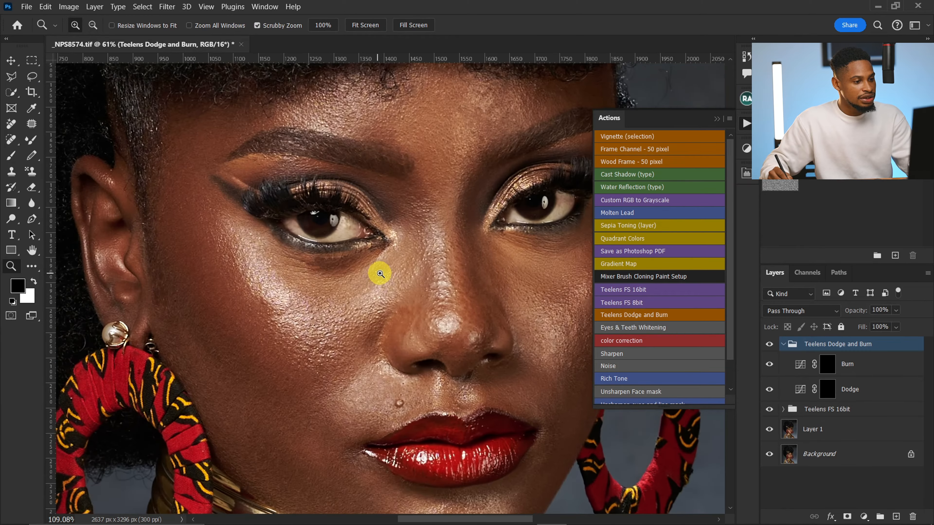
key("b")
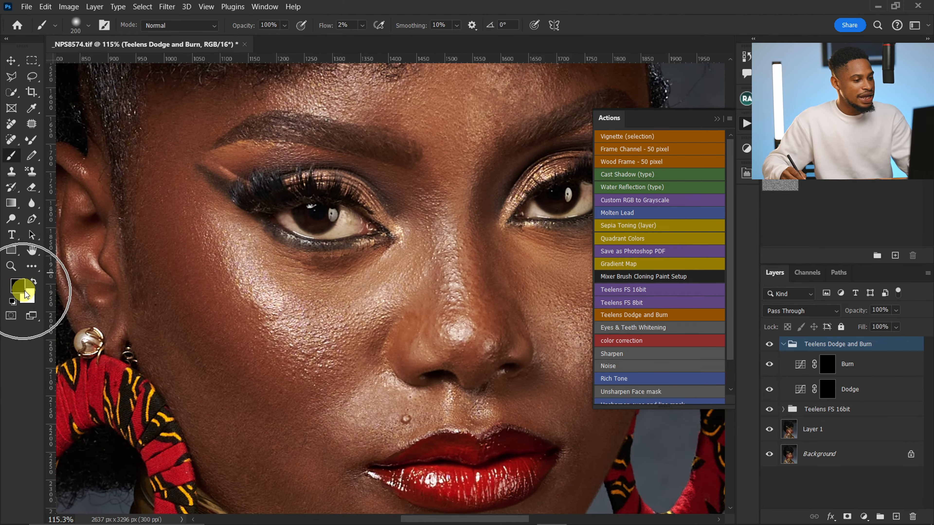
left_click(835, 390)
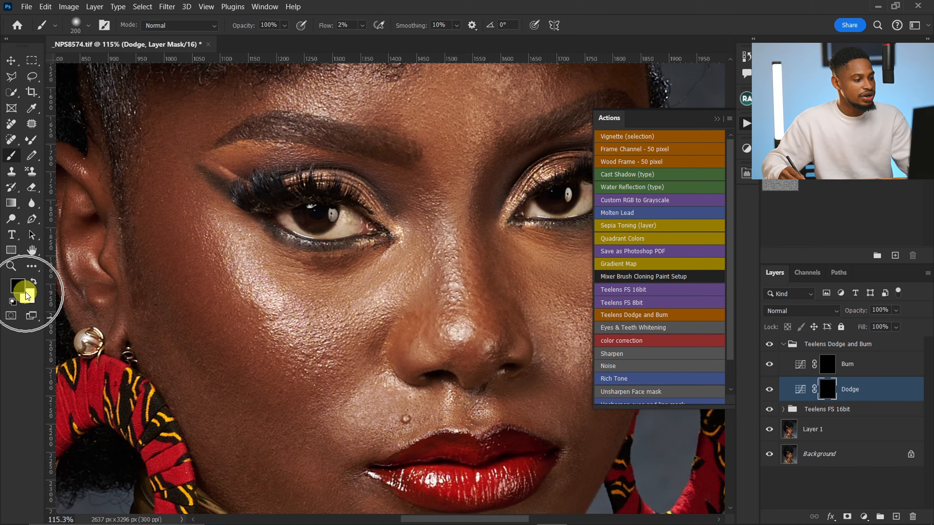
key("x")
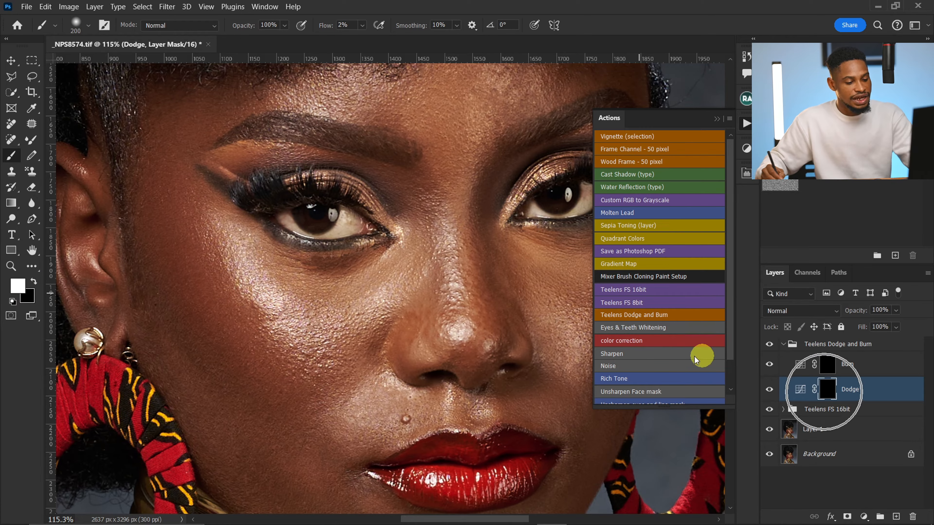
Step: Brighten the dark patches beneath the eye in the left half of the portrait on the Dodge mask, using a 40 px brush
key("bracketleft")
key("bracketleft")
key("bracketleft")
key("bracketleft")
key("bracketleft")
key("bracketleft")
key("bracketleft")
key("bracketleft")
key("bracketleft")
key("bracketleft")
key("bracketleft")
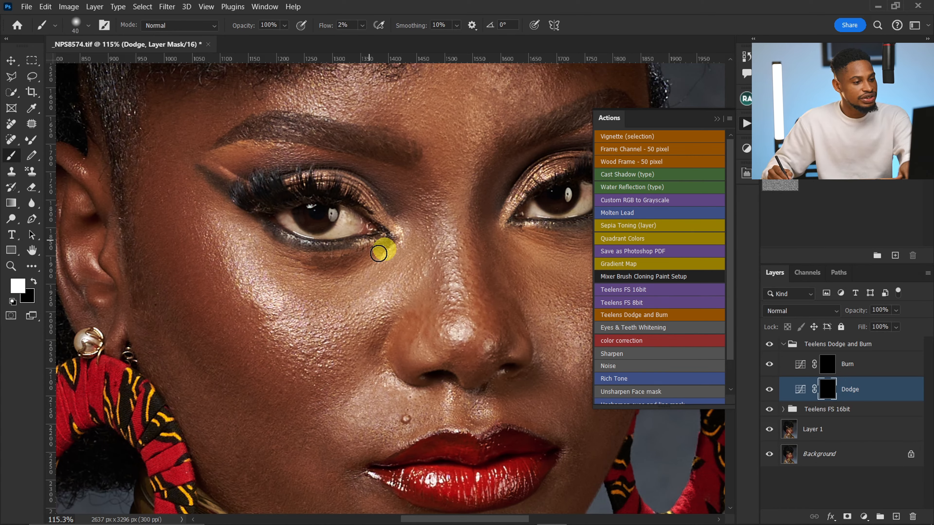
key("bracketright")
key("bracketright")
key("bracketright")
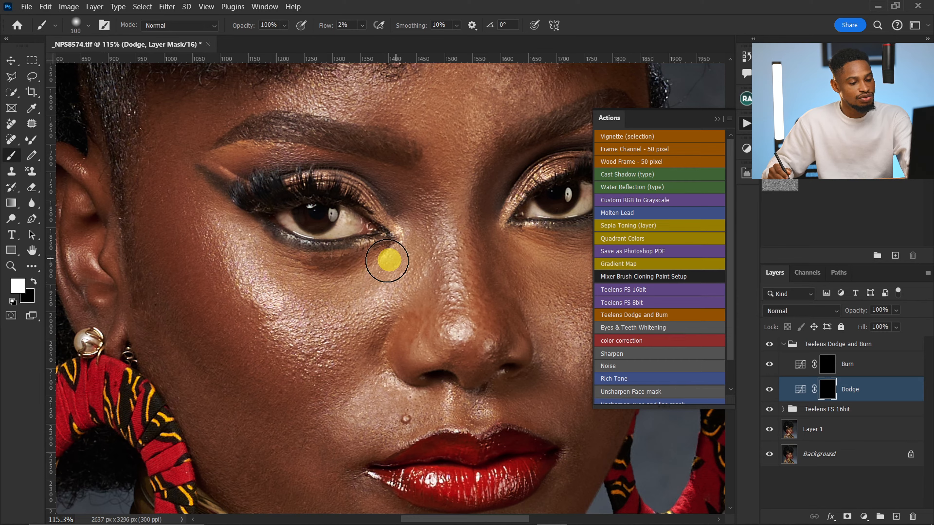
key("bracketleft")
key("bracketleft")
key("bracketleft")
key("bracketleft")
key("bracketleft")
key("bracketleft")
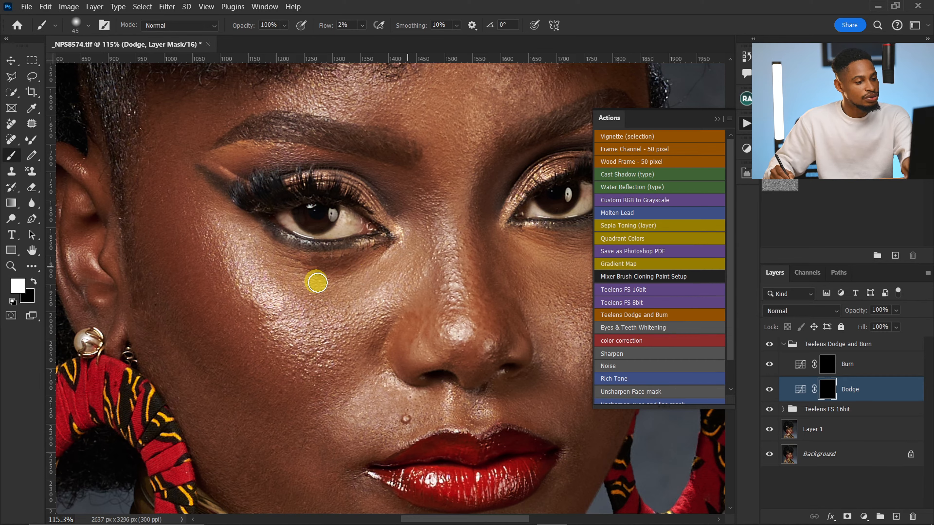
key("bracketleft")
key("bracketleft")
key("bracketleft")
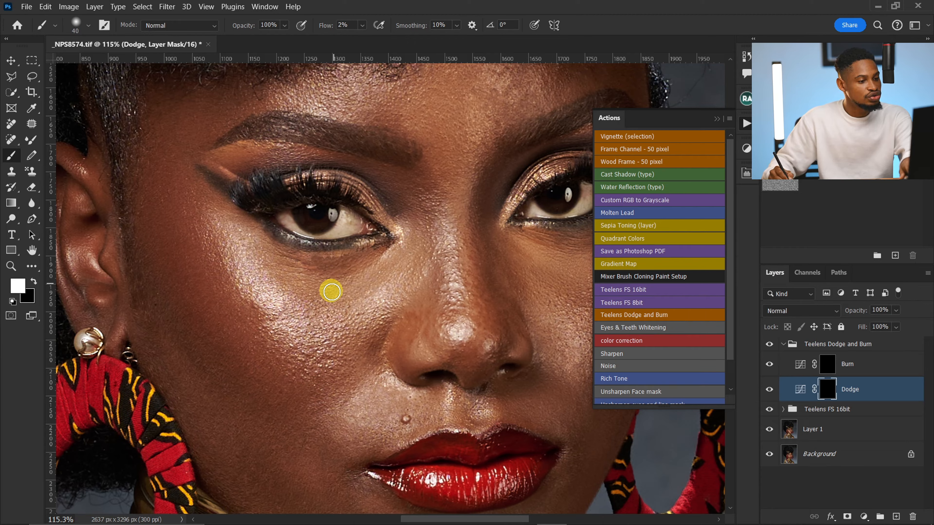
Step: Compare the brightened under-eye skin with the original by toggling the Dodge layer's visibility
left_click(770, 393)
left_click(770, 392)
left_click(772, 395)
left_click(771, 398)
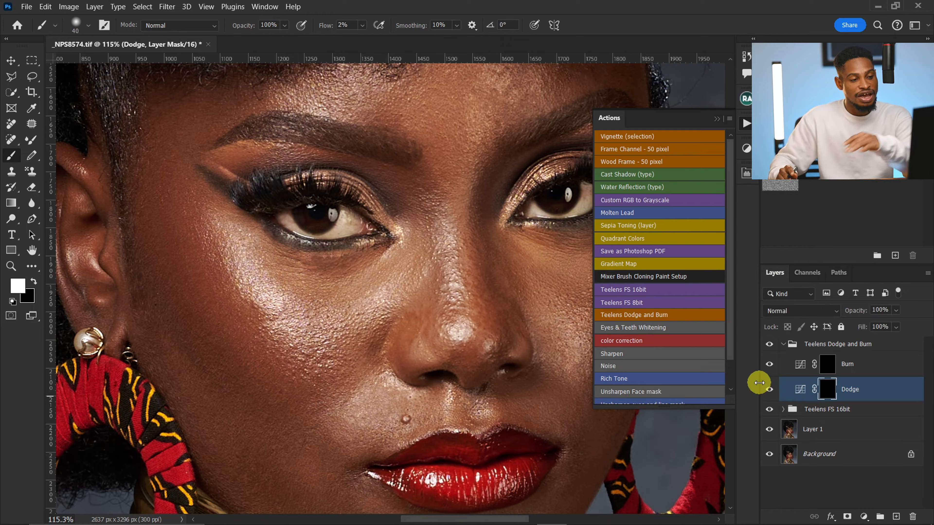
Step: Lighten the fine dark lines directly beneath the same eye on the Dodge mask with a 15 px brush
key("bracketleft")
key("bracketleft")
key("bracketleft")
key("bracketleft")
key("bracketleft")
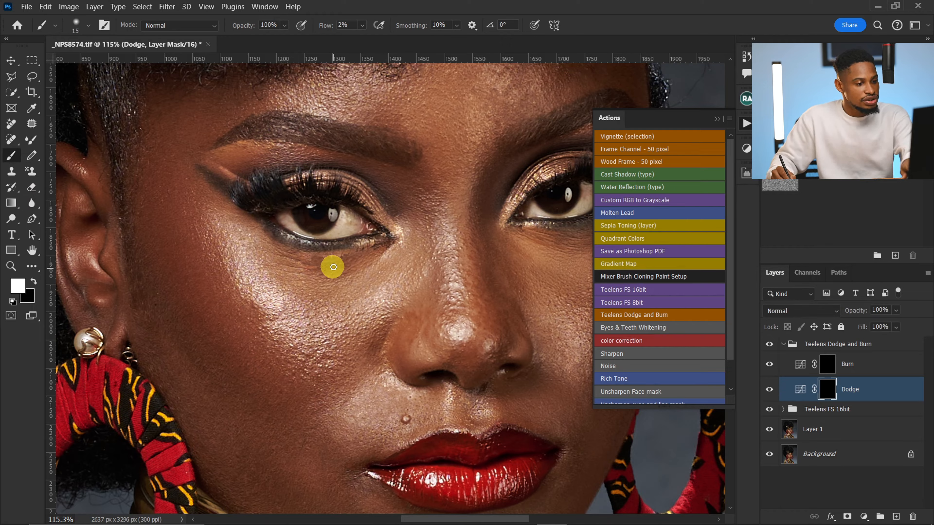
key("bracketleft")
key("bracketleft")
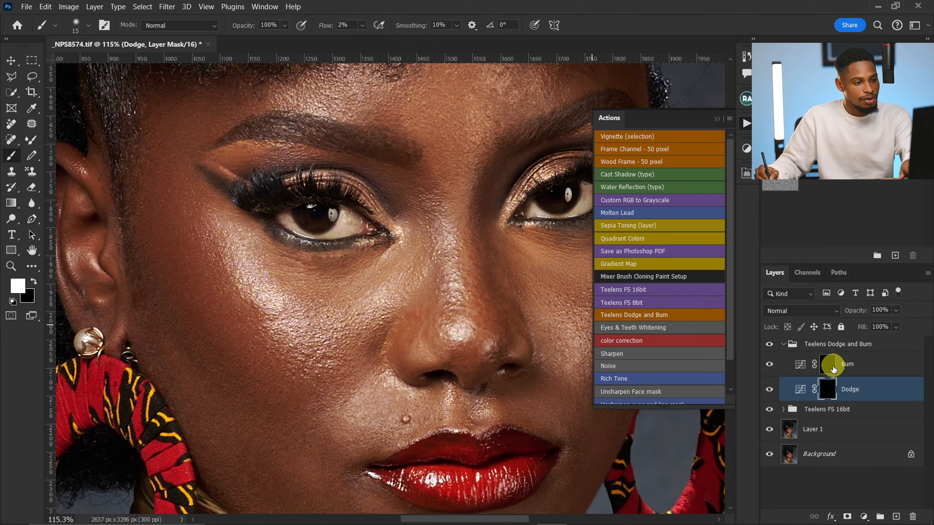
Step: Switch to the Burn mask at 30 px for the same under-eye area, and return to dodging it at 60 px
key("alt+bracketright")
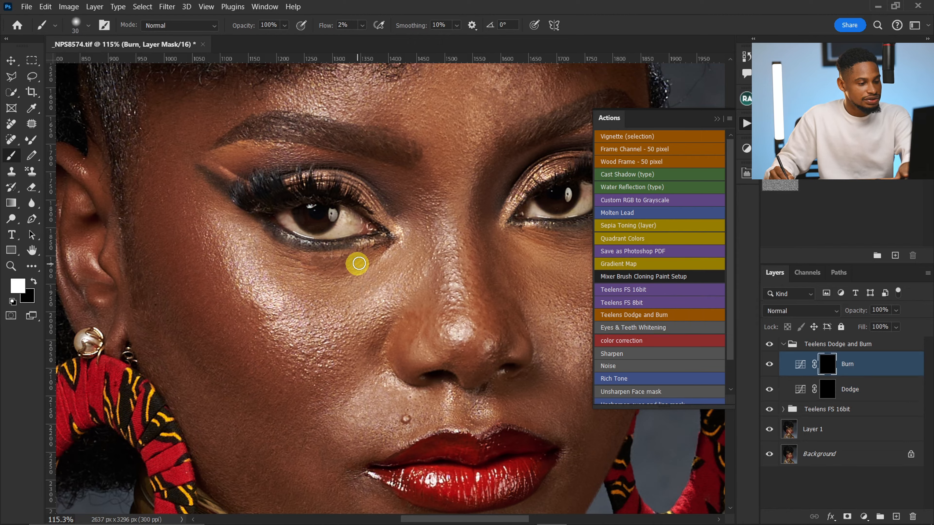
left_click(809, 389)
key("bracketright")
key("bracketright")
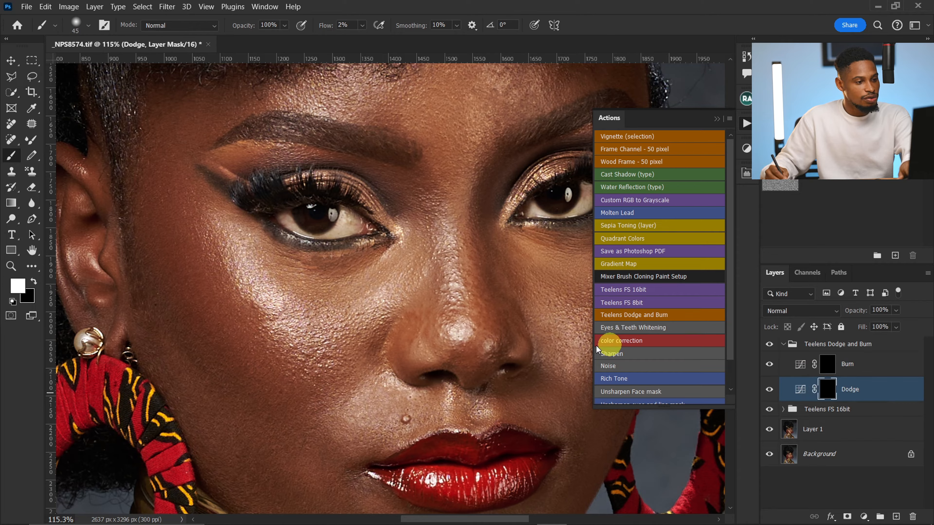
key("bracketright")
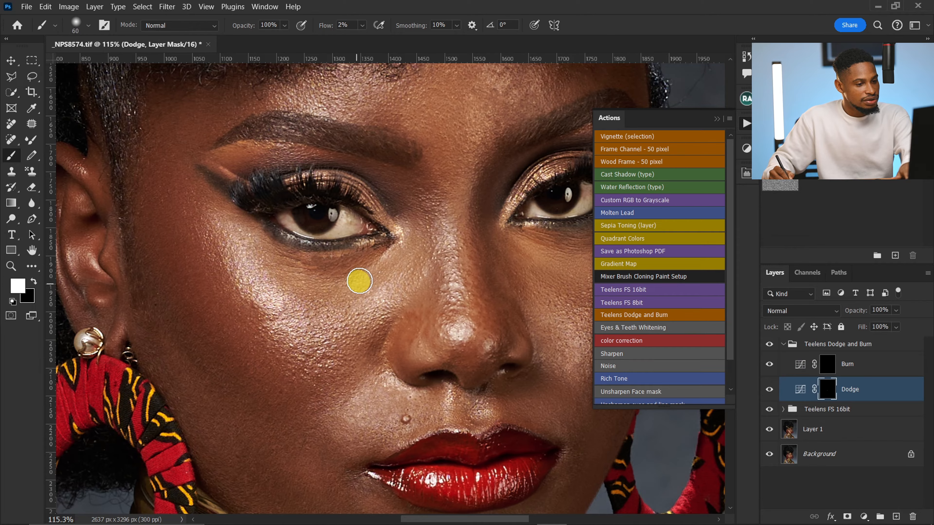
Step: Brighten the darker skin beneath the eye in the right half of the portrait on the Dodge mask, using a 30 to 45 px brush
mouse_move(368, 283)
left_mouse_down()
mouse_move(420, 282)
mouse_move(373, 327)
mouse_move(396, 317)
left_mouse_up()
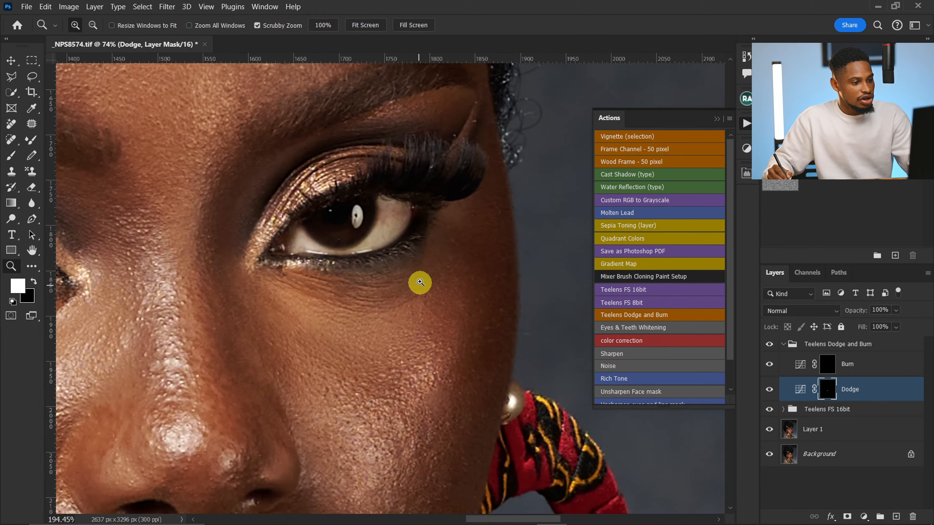
key("b")
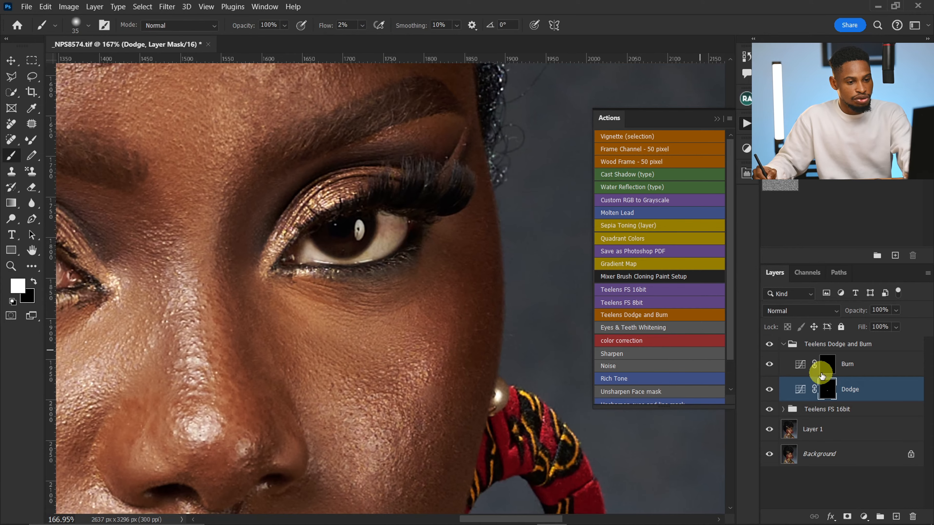
left_click(825, 368)
left_click(828, 388)
key("bracketleft")
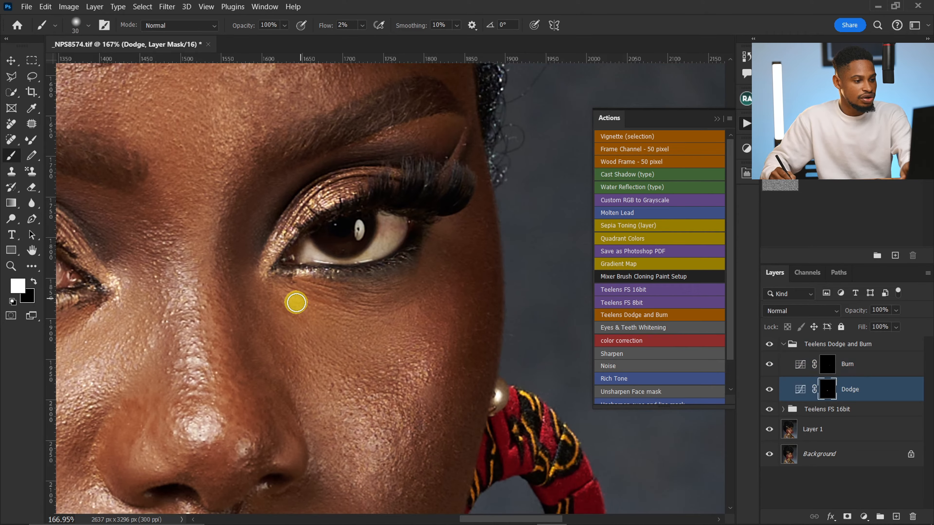
key("bracketright")
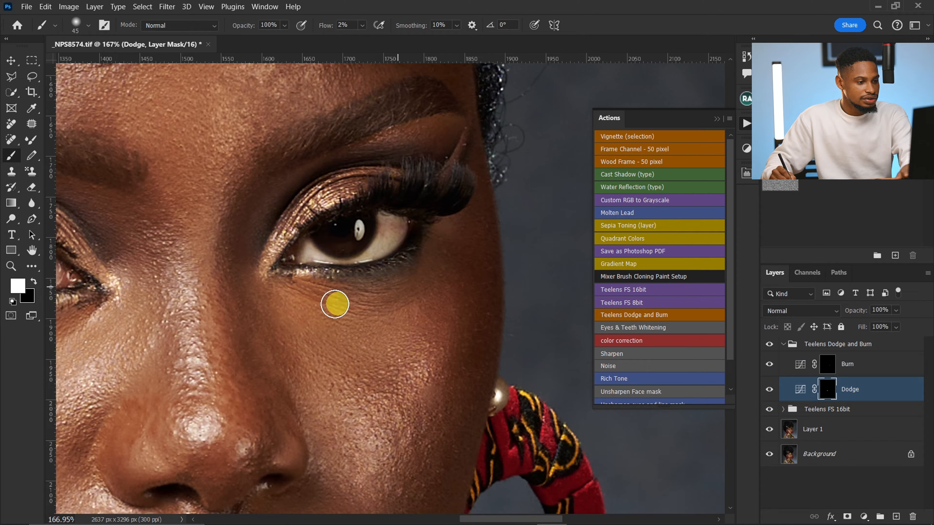
key("bracketright")
key("bracketright")
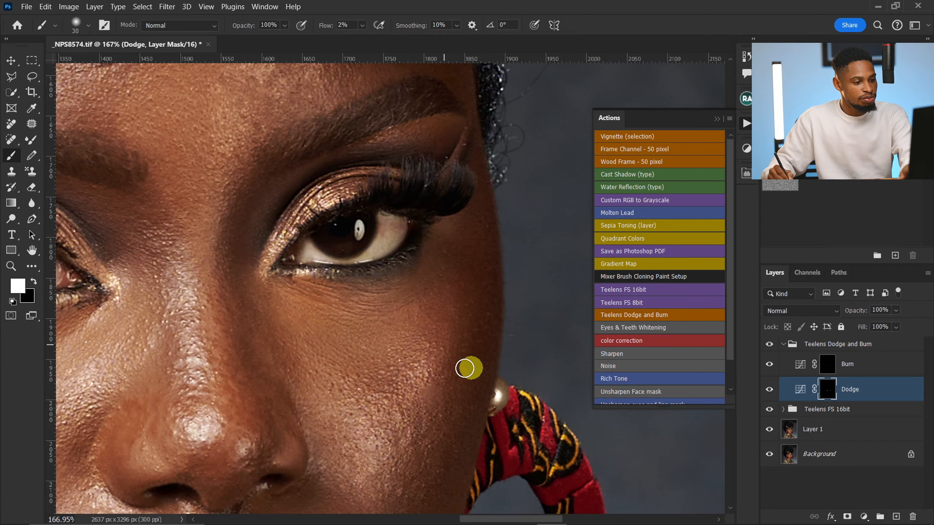
Step: Lighten the fine creases beneath that eye on the Dodge mask with a smaller brush of 15 to 25 px
key("bracketleft")
key("bracketleft")
key("bracketleft")
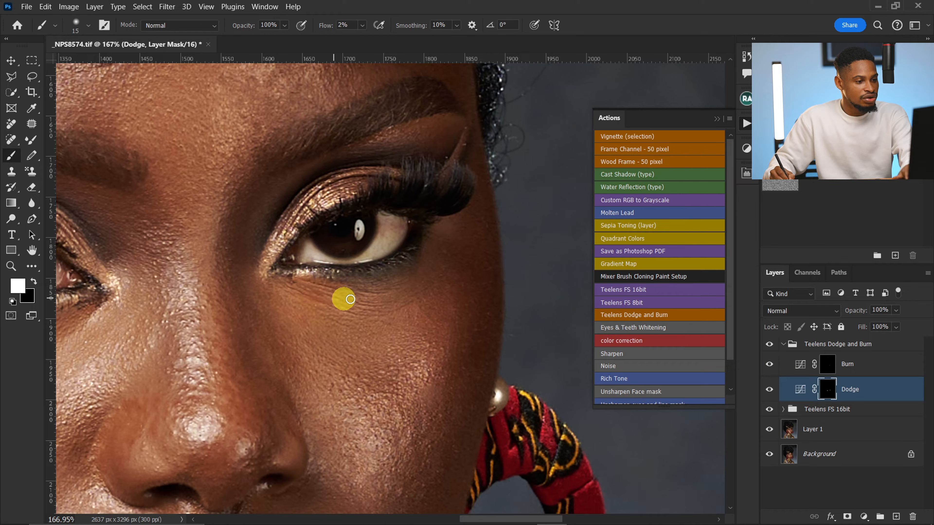
key("bracketright")
key("bracketright")
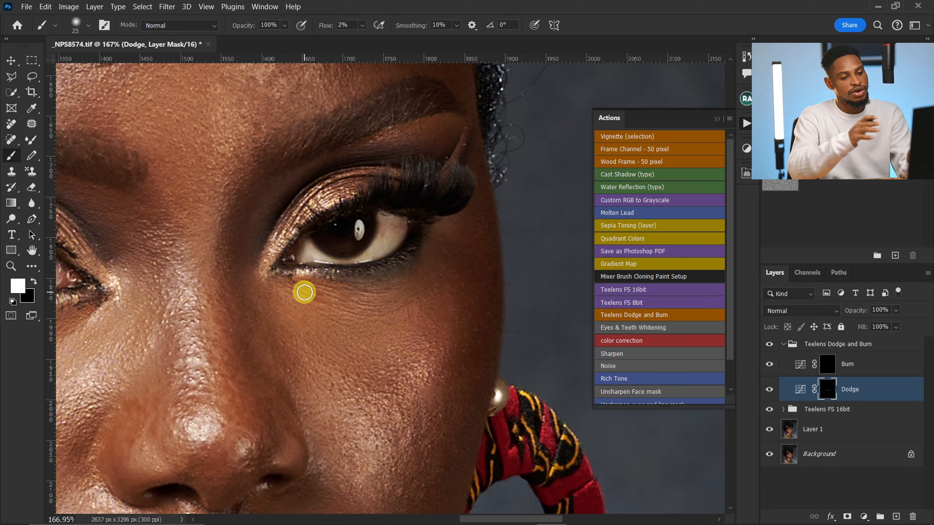
Step: Add a Black & White adjustment layer above the collapsed Teelens Dodge and Burn group and lower its Reds to about 0
left_click(782, 344)
left_click(746, 149)
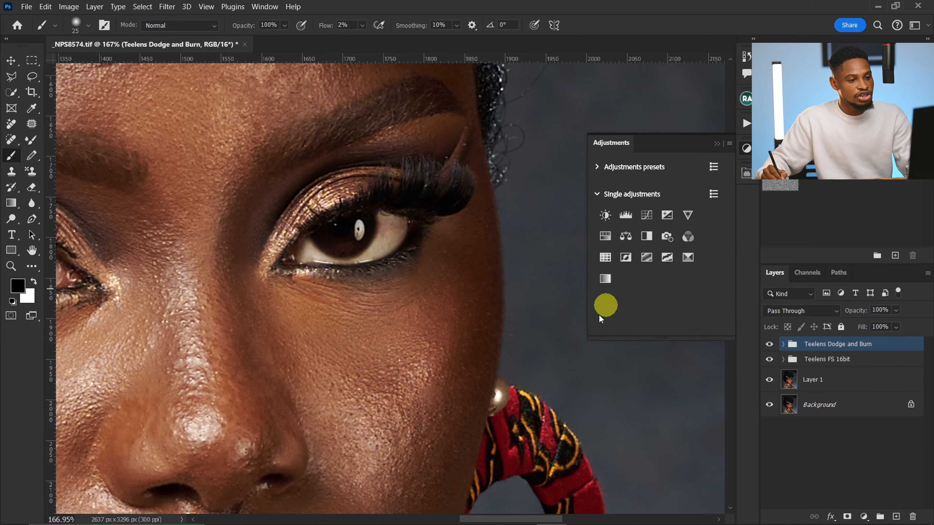
left_click(647, 237)
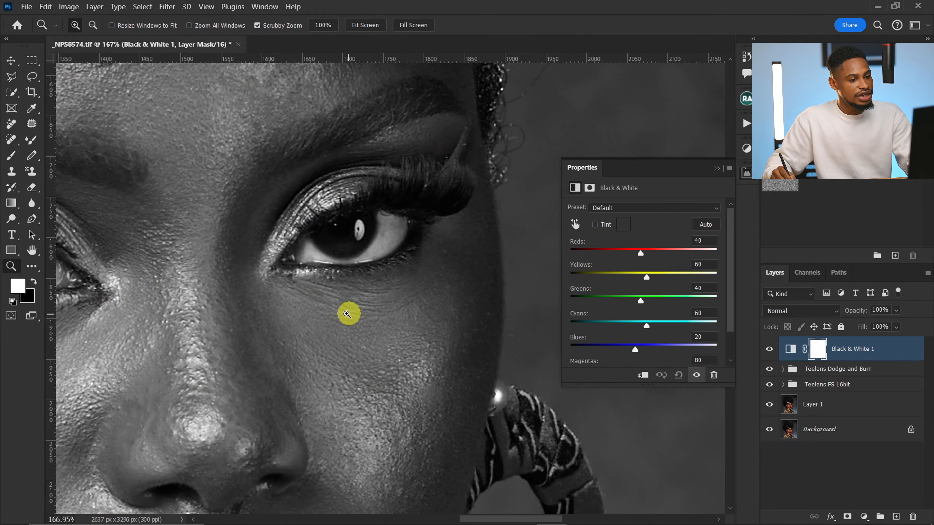
scroll(348, 313, "down", 6)
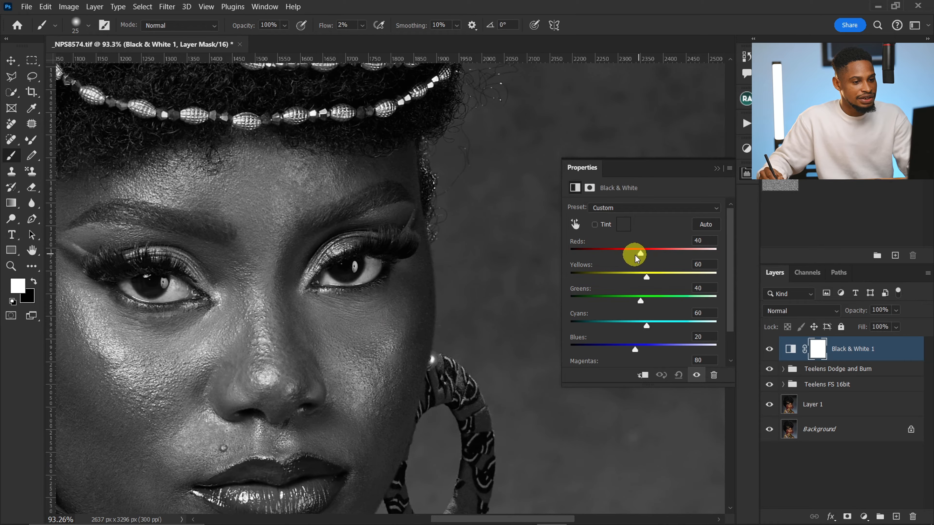
left_click_drag(640, 253, 627, 255)
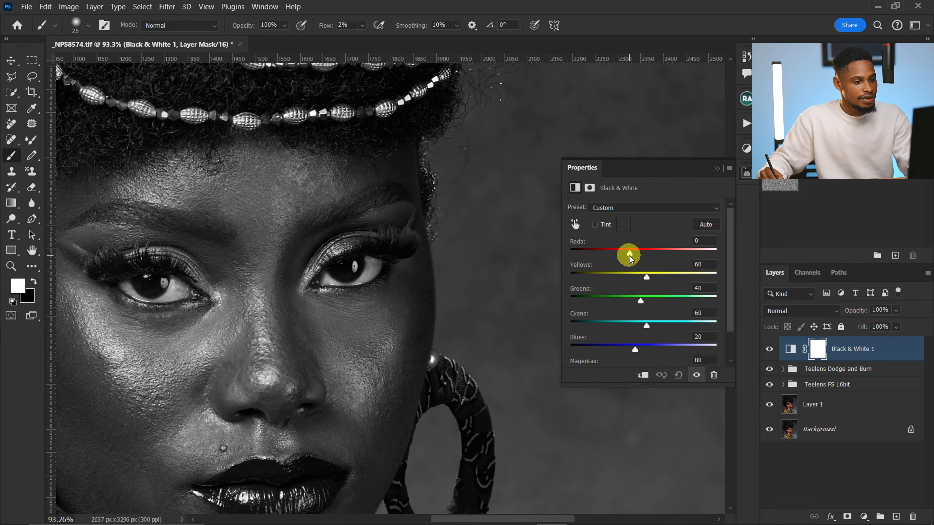
left_click(718, 169)
Step: Examine the black-and-white skin tones around the nose, cheeks, mouth and chin for uneven light and dark patches
left_click_drag(335, 340, 367, 333)
left_click_drag(374, 333, 429, 239)
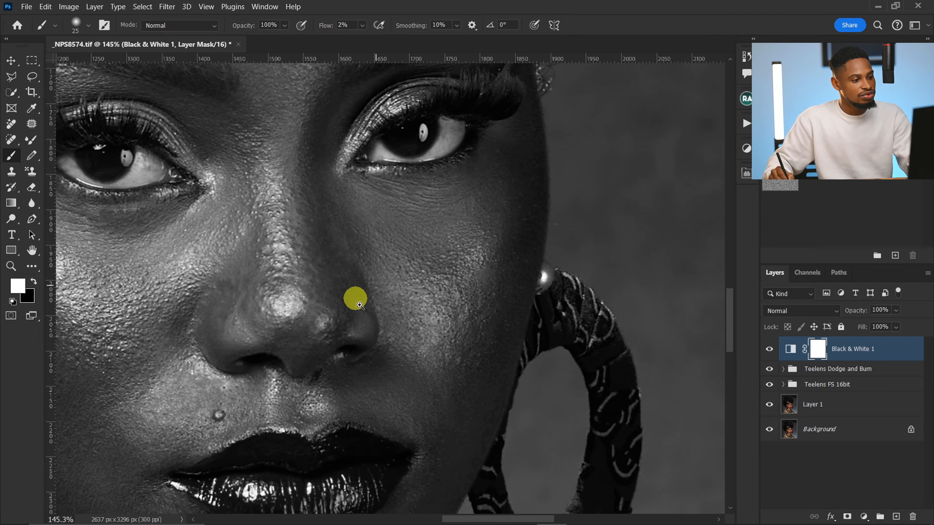
left_click_drag(402, 295, 361, 304)
left_click_drag(306, 365, 346, 311)
mouse_move(271, 357)
left_mouse_down()
mouse_move(300, 347)
mouse_move(319, 324)
left_mouse_up()
key("b")
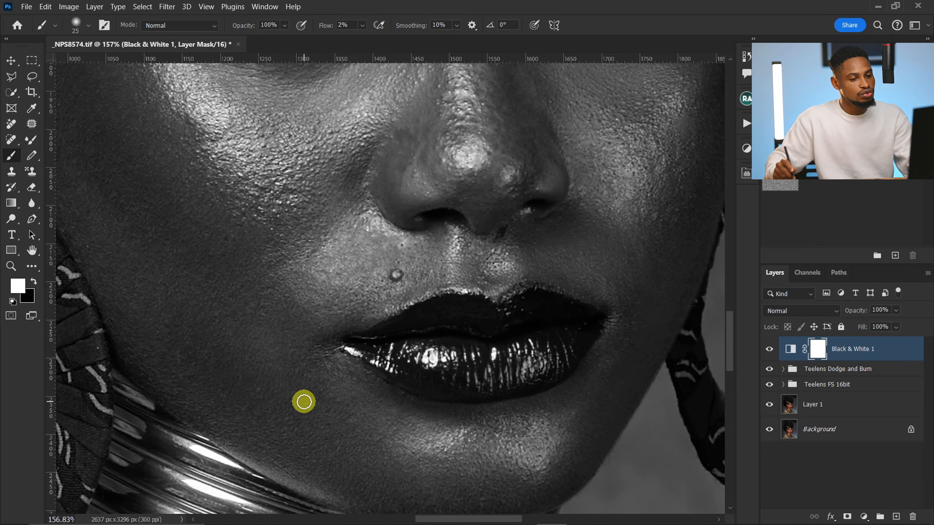
key("z")
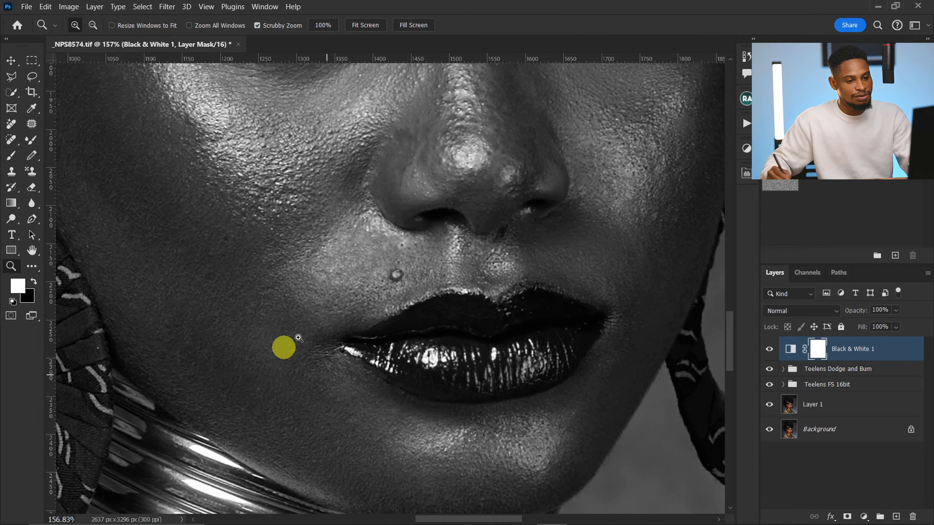
Step: Expand the Teelens Dodge and Burn group and burn uneven bright skin on the cheek left of the mouth with a 70 px brush
left_click(783, 368)
left_click(793, 412)
left_click(827, 390)
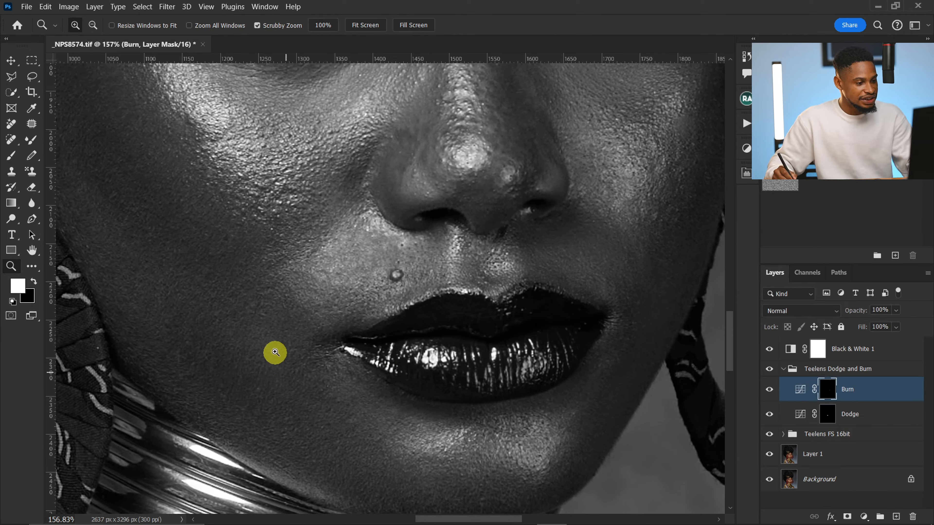
key("b")
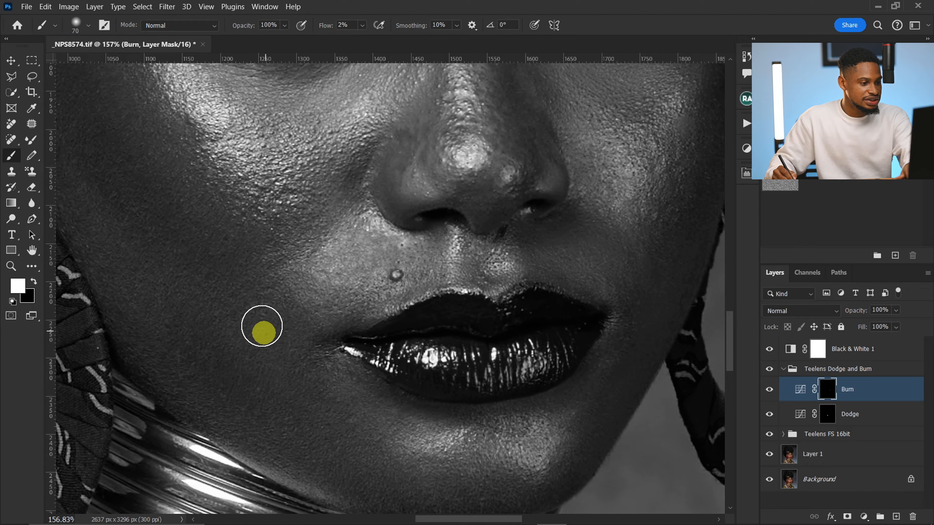
Step: Dodge the dark patches on the cheek between the mouth and the right earring with a 25 to 35 px brush
left_click_drag(471, 381, 254, 413)
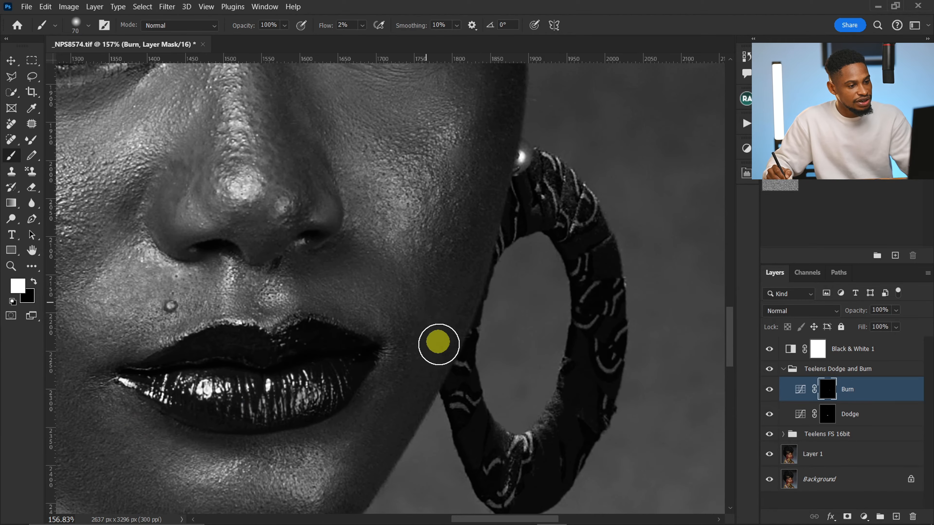
left_click(830, 418)
key("bracketleft")
key("bracketleft")
key("bracketleft")
key("bracketleft")
key("bracketleft")
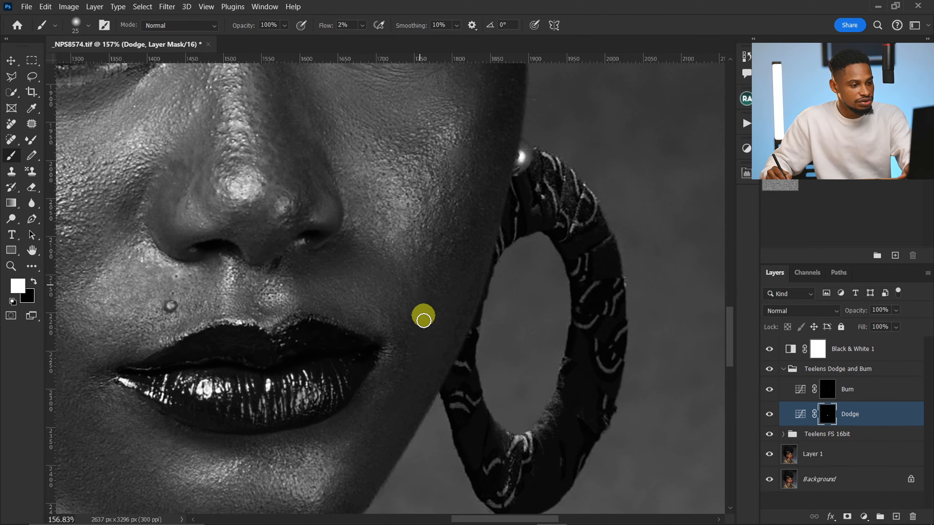
key("bracketright")
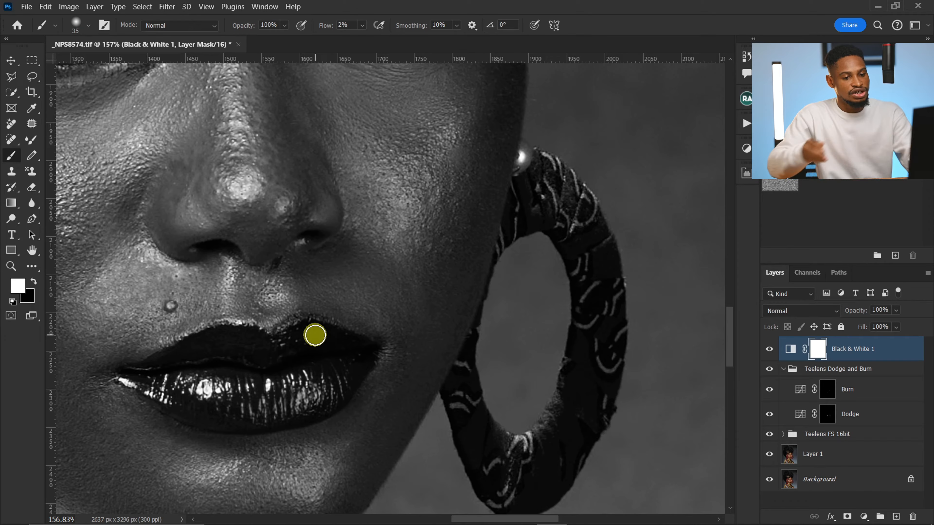
Step: Delete the Black & White 1 check layer to return to the colour portrait
key("Delete")
key("x")
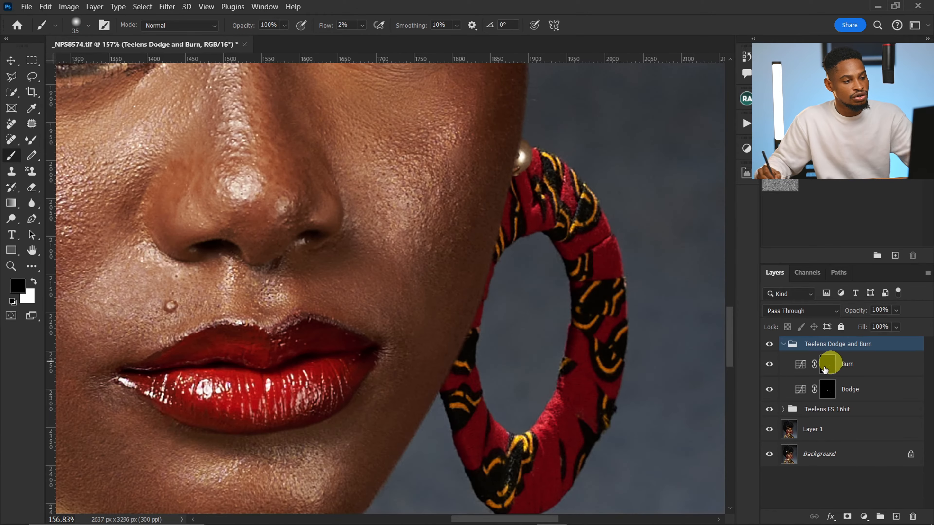
key("ctrl+space")
mouse_move(464, 316)
left_mouse_down()
mouse_move(429, 334)
mouse_move(443, 326)
left_mouse_up()
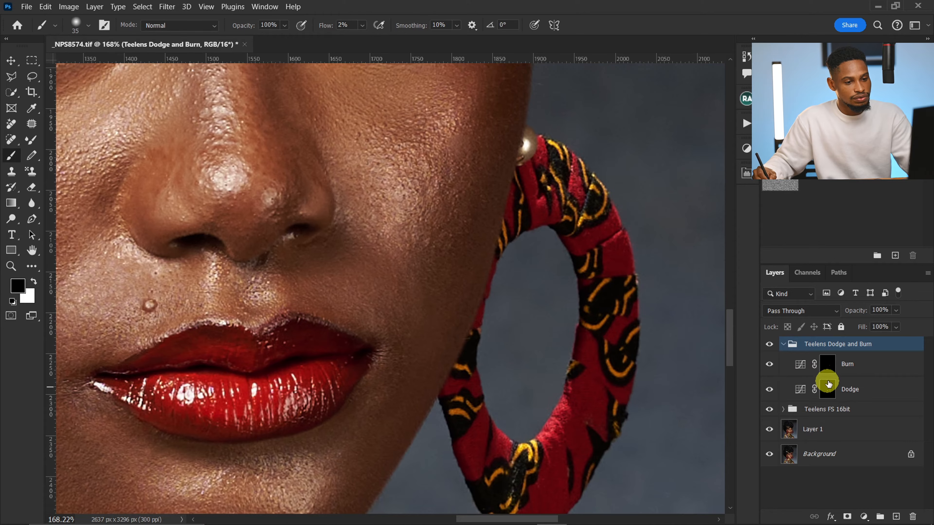
Step: Dodge small dark patches on the cheek between the mouth and the right earring on the Dodge mask, starting with a 15 px white brush
left_click(828, 367)
key("x")
key("bracketleft")
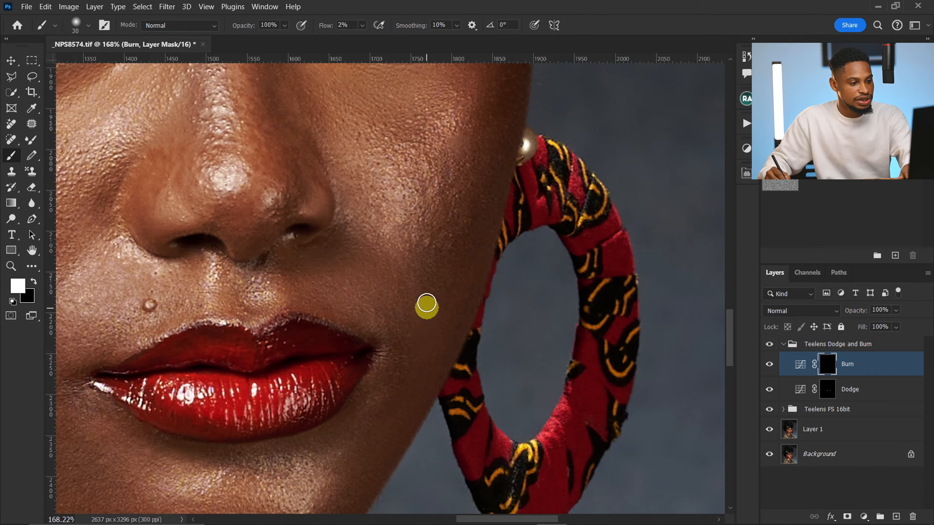
left_click(827, 389)
key("bracketleft")
key("bracketleft")
key("bracketleft")
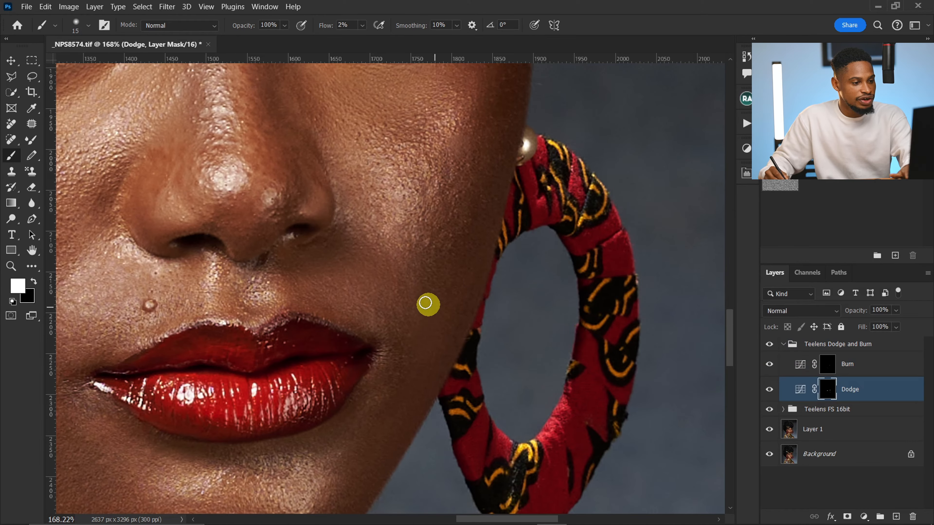
key("bracketright")
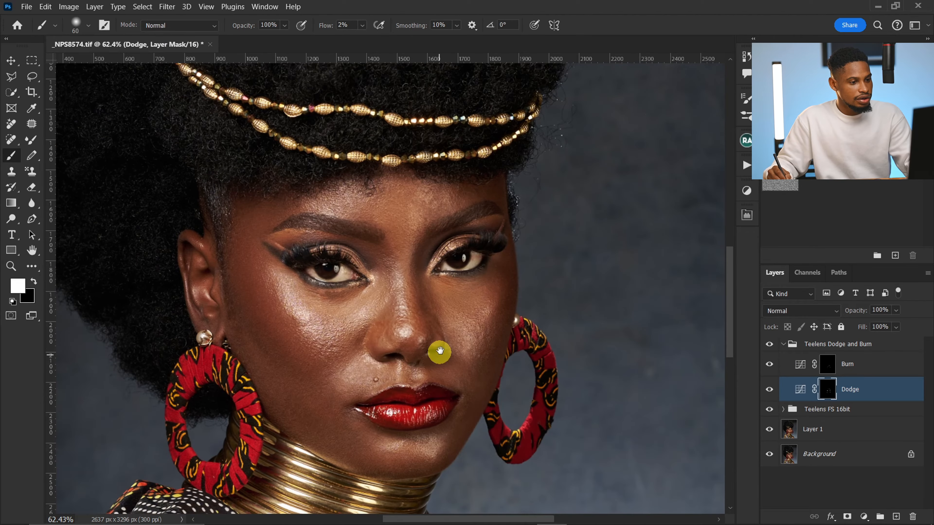
Step: Collapse the Teelens Dodge and Burn group and toggle its visibility to compare the face before and after
mouse_move(438, 350)
left_mouse_down()
mouse_move(464, 386)
mouse_move(469, 352)
mouse_move(456, 354)
left_mouse_up()
left_click(783, 345)
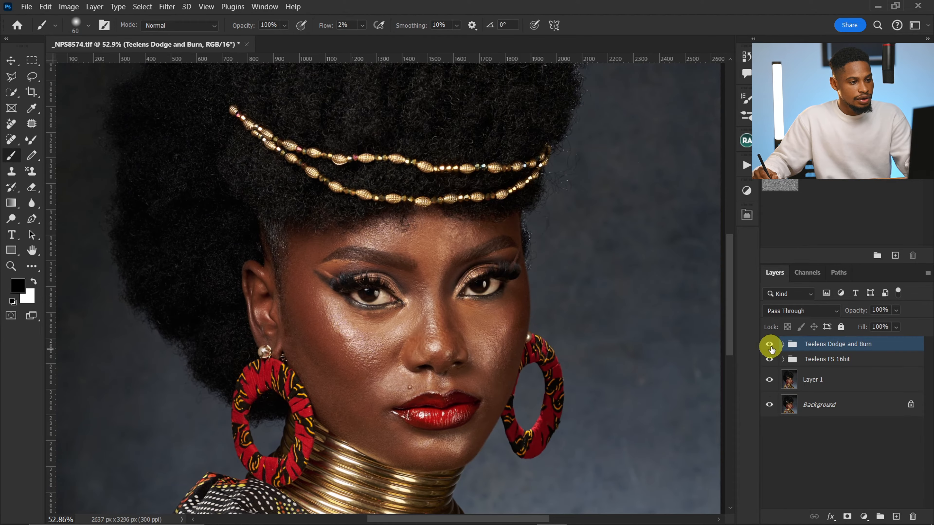
left_click(769, 344)
left_click(772, 349)
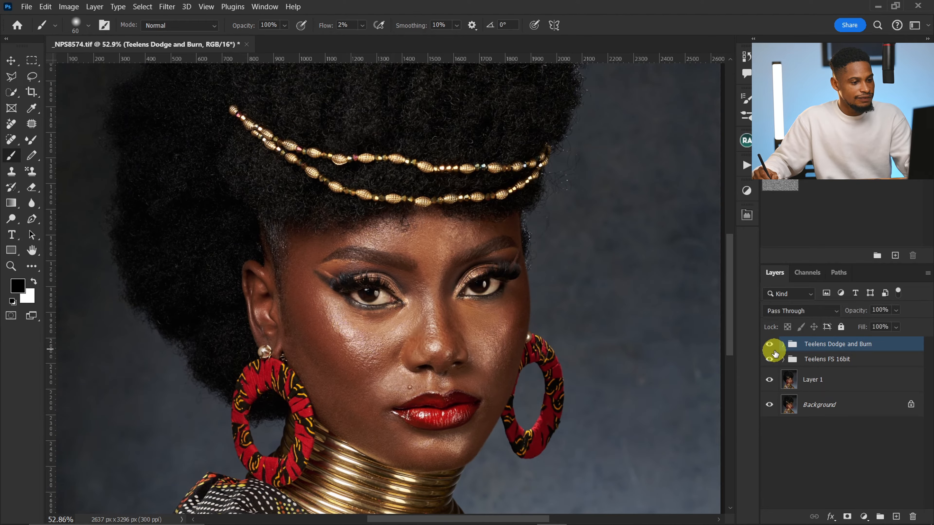
left_click(773, 351)
left_click(771, 349)
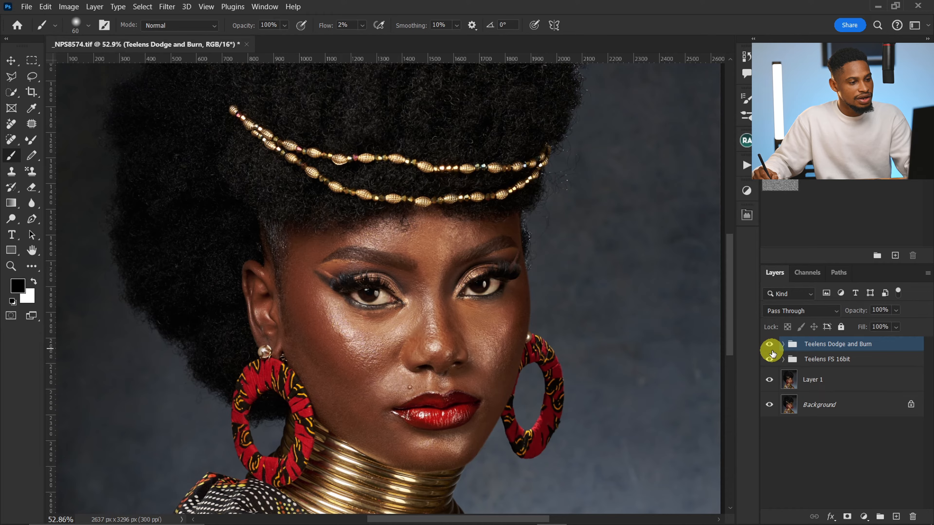
left_click(772, 349)
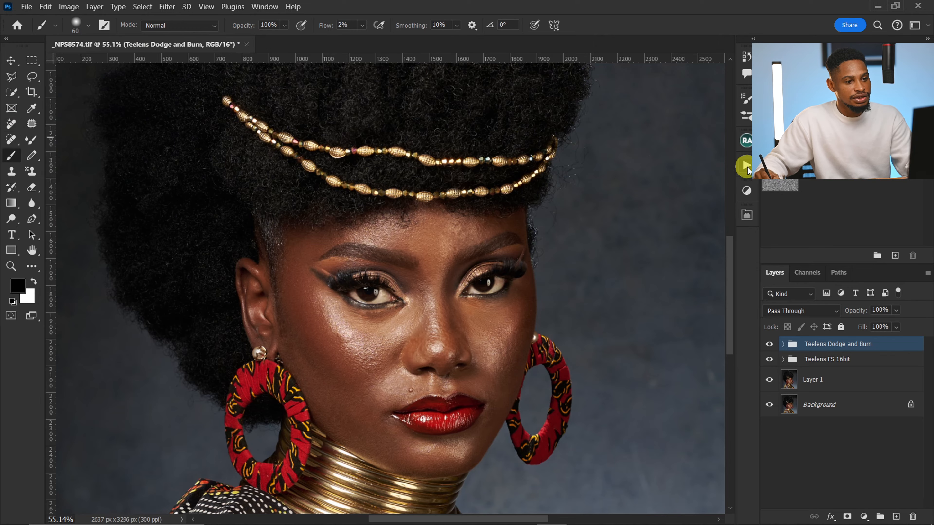
Step: Run the Teelens FS 16bit frequency separation action with a Gaussian Blur radius of 10 pixels
left_click(745, 166)
left_click(641, 357)
double_click(637, 334, "ctrl")
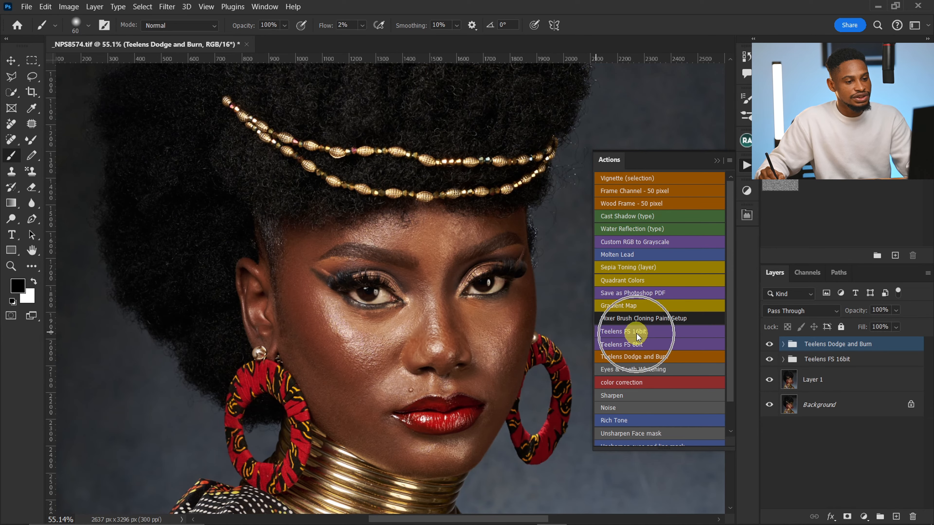
left_click(594, 272)
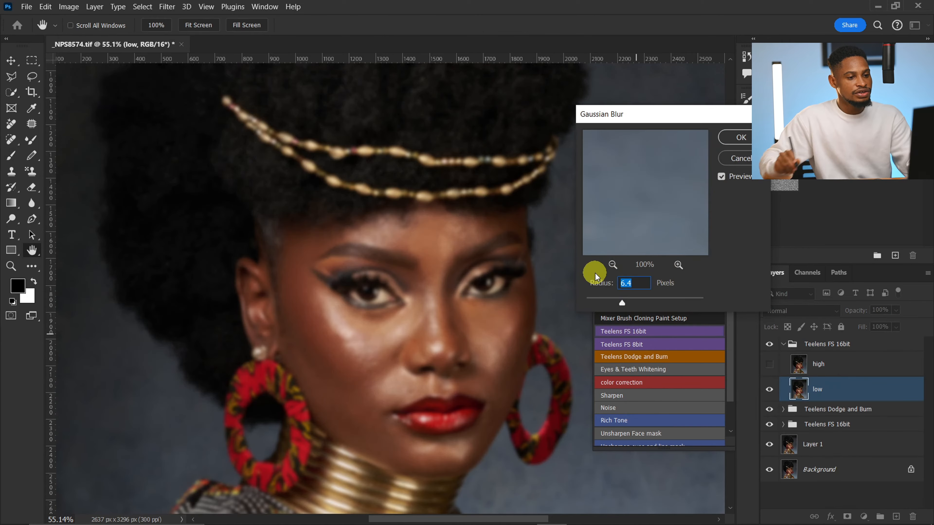
type("10")
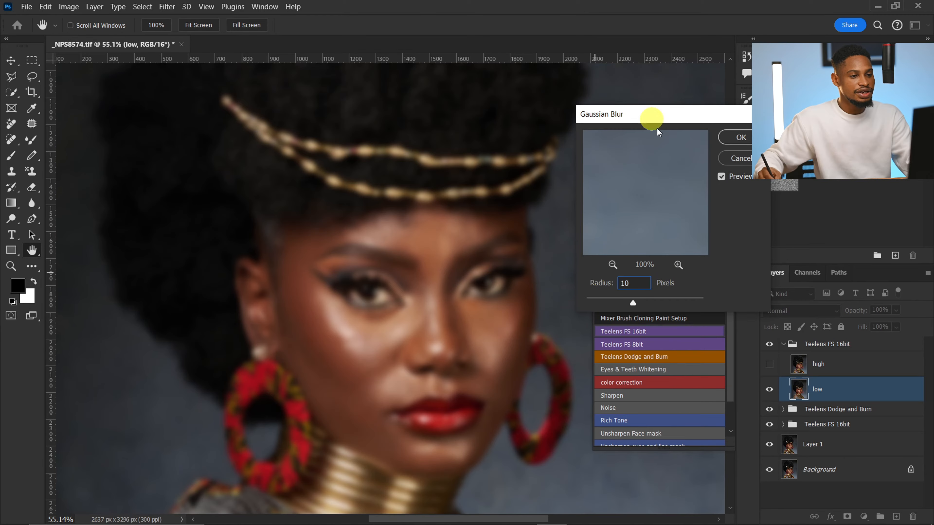
left_click(735, 137)
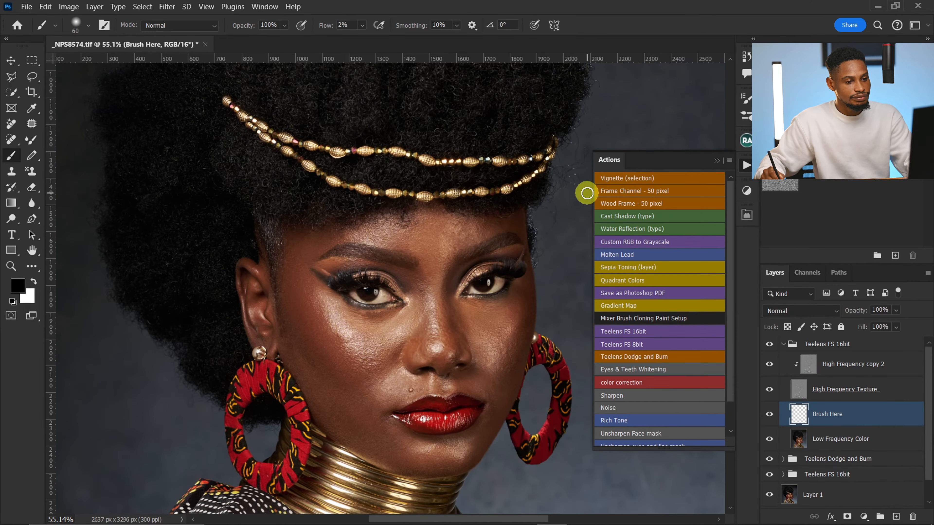
Step: Choose the Mixer Brush for the Brush Here layer and review its Wet, Load, Mix, Flow, smoothing and Sample All Layers settings
left_click(29, 140)
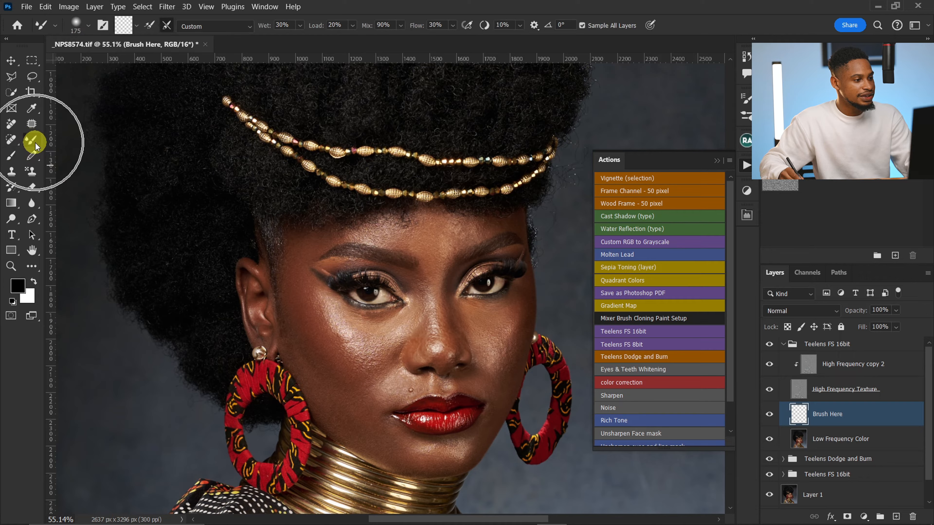
left_click(167, 28)
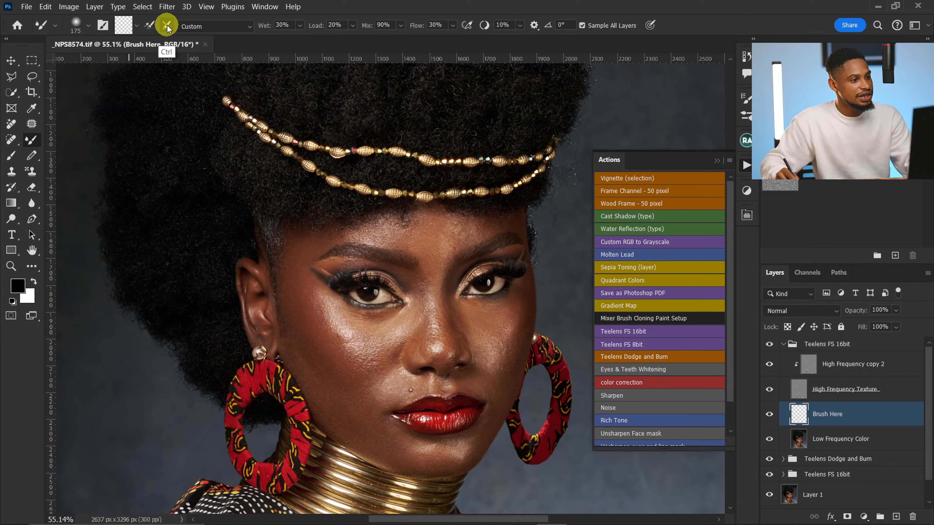
left_click(335, 26)
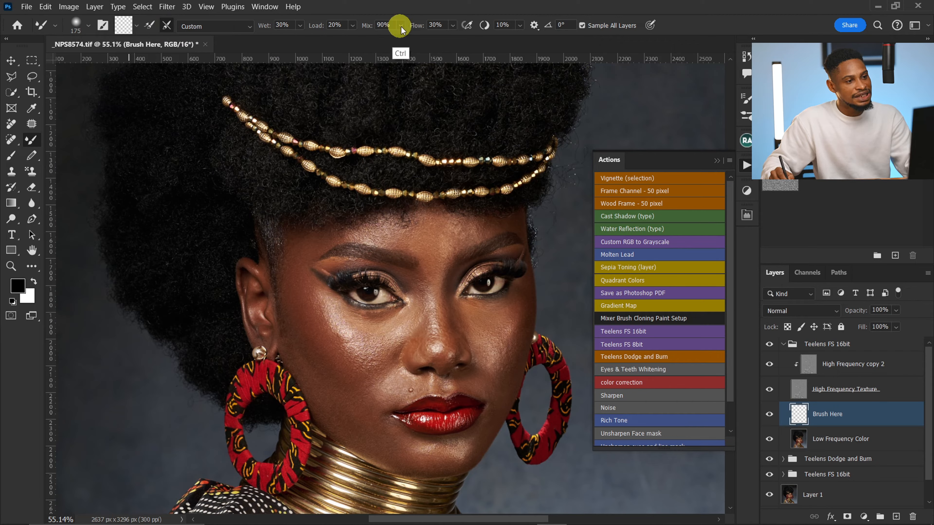
left_click(436, 28)
left_click(503, 26)
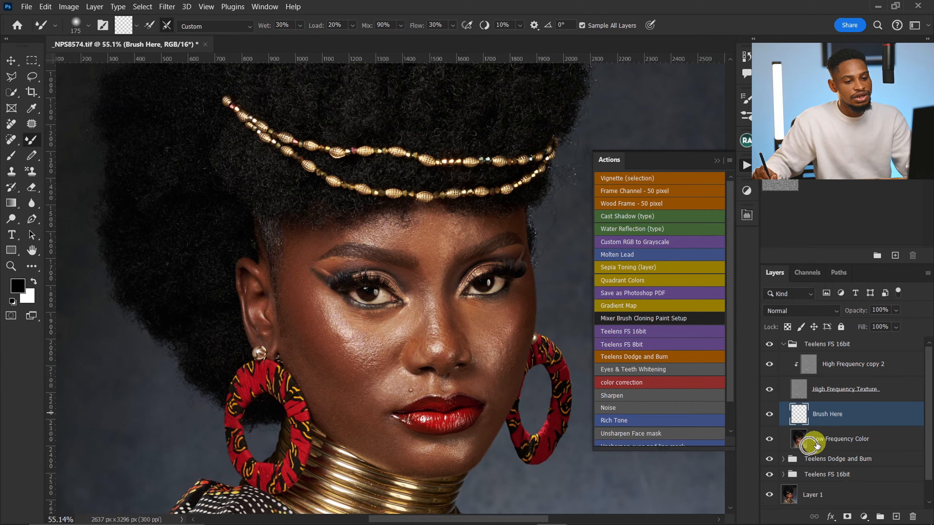
key("ctrl")
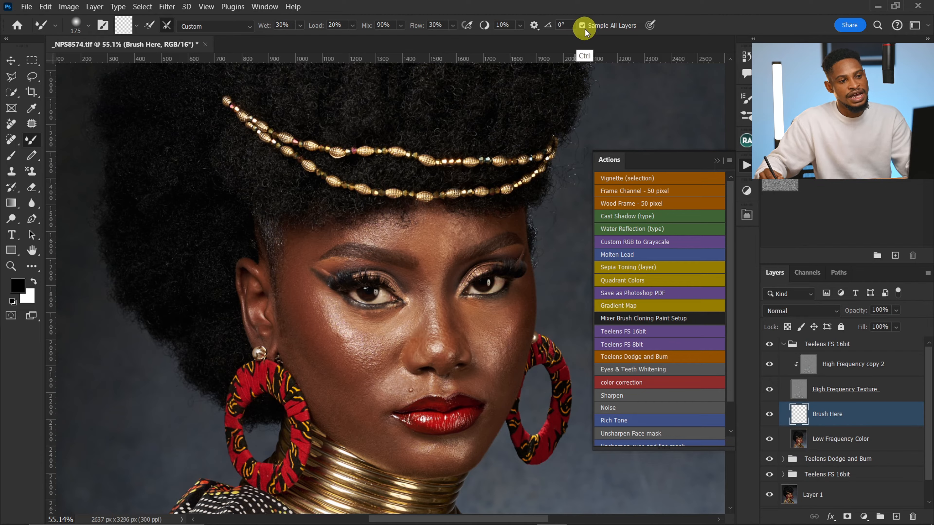
key("ctrl")
key("ctrl")
key("ctrl")
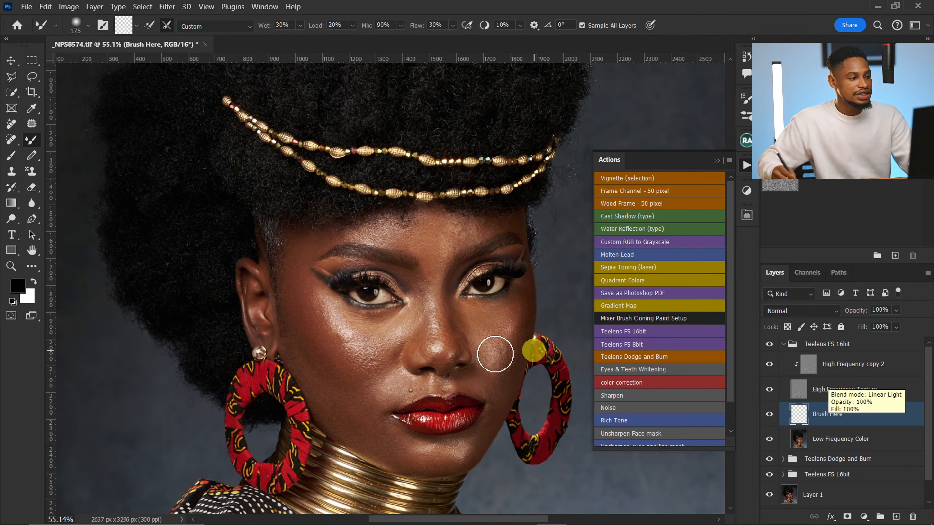
left_click(677, 474)
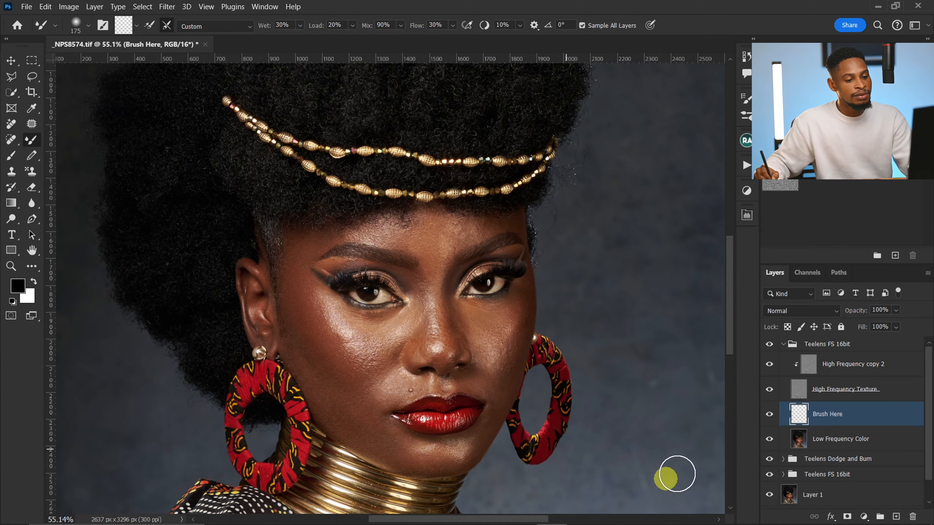
Step: Hide the High Frequency Texture layer to examine the face's low-frequency highlights and shadows, and show the layer again
left_click(770, 387)
left_click(769, 392)
left_click(769, 392)
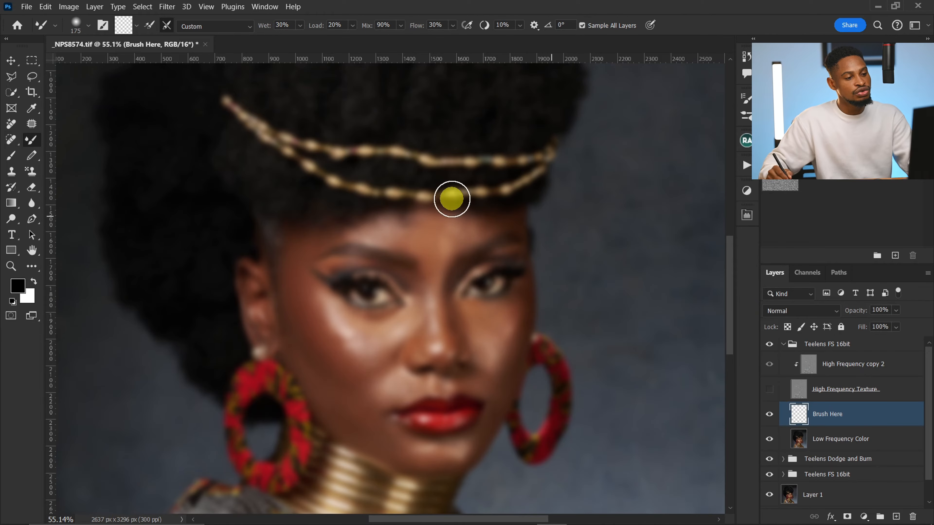
scroll(466, 285, "down", 3)
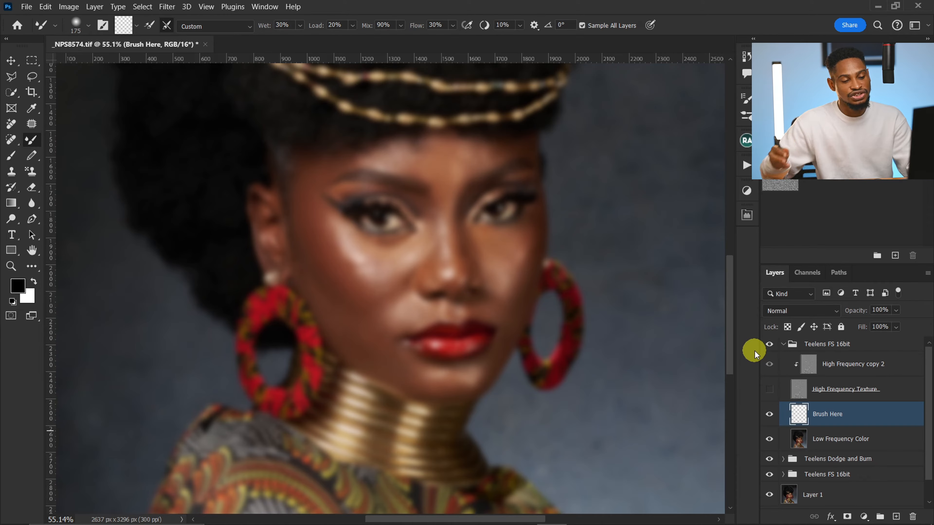
left_click(771, 390)
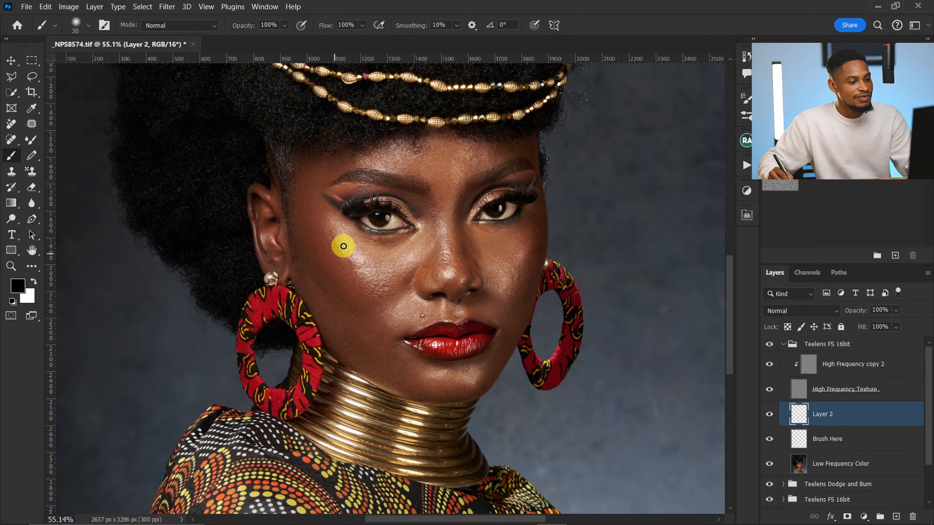
Step: Mark the highlight under the left eye in white and the surrounding cheek shadow in black on Layer 2 with a 30 px brush
key("x")
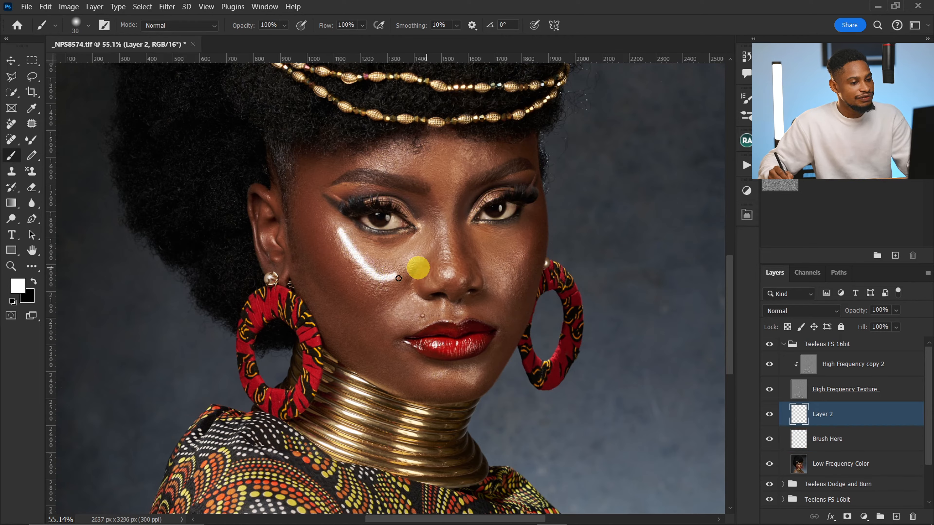
key("ctrl")
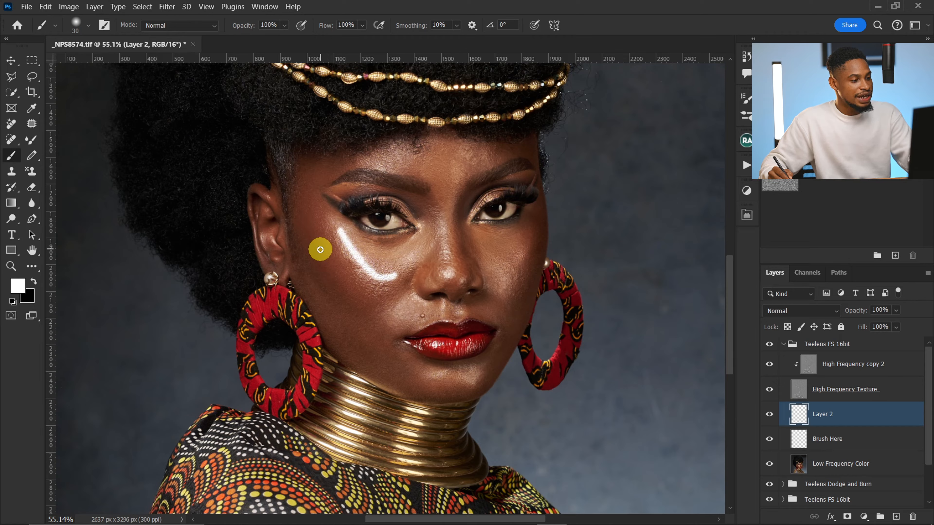
key("x")
left_click_drag(302, 222, 355, 274)
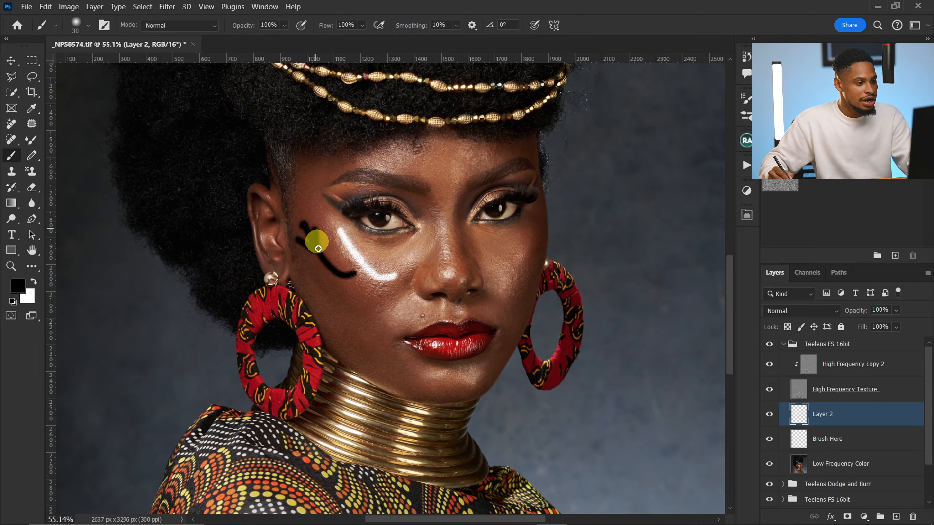
mouse_move(318, 249)
left_mouse_down()
mouse_move(329, 246)
mouse_move(329, 279)
mouse_move(360, 300)
mouse_move(357, 268)
left_mouse_up()
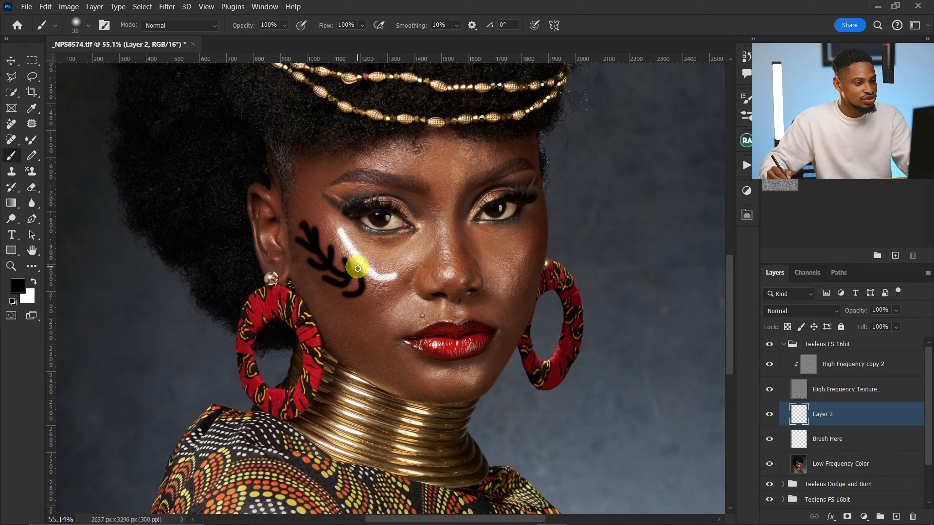
left_click_drag(373, 305, 386, 296)
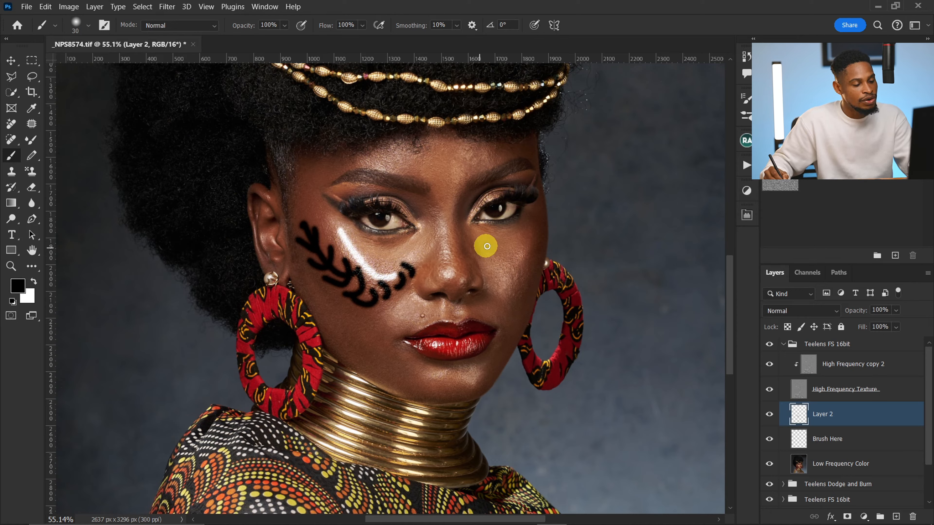
Step: Mark the right cheek's highlight in white and its outer shadow in black, and delete the Layer 2 guide layer
mouse_move(478, 236)
left_mouse_down()
mouse_move(494, 245)
mouse_move(518, 234)
left_mouse_up()
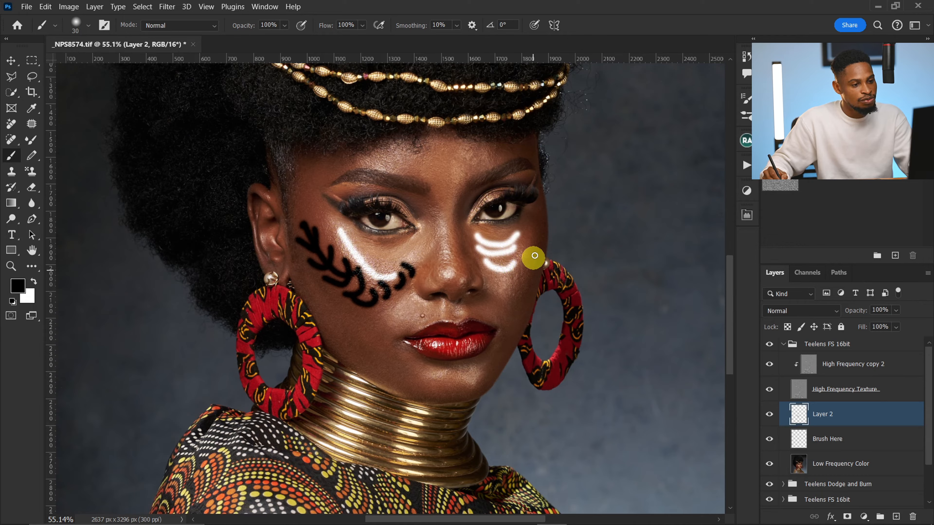
mouse_move(535, 238)
left_mouse_down()
mouse_move(530, 270)
mouse_move(496, 299)
left_mouse_up()
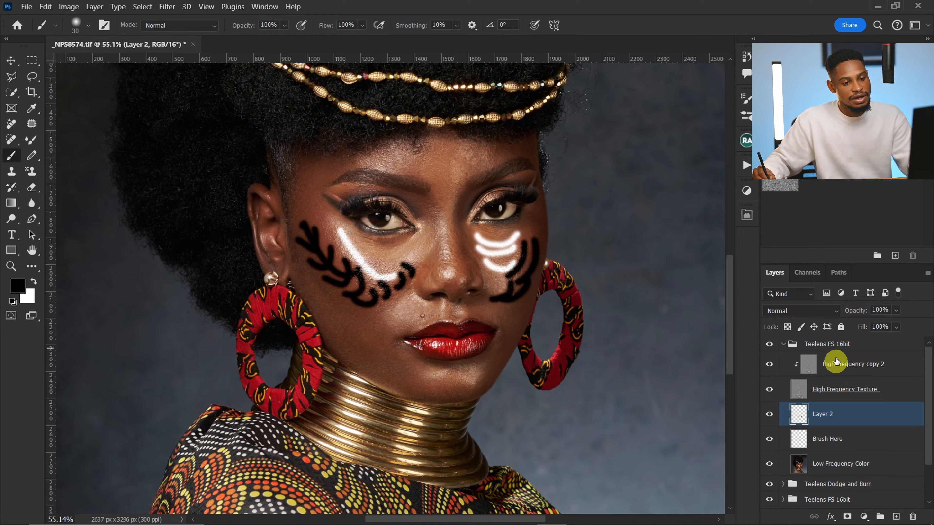
mouse_move(829, 415)
left_mouse_down()
mouse_move(881, 459)
mouse_move(915, 516)
left_mouse_up()
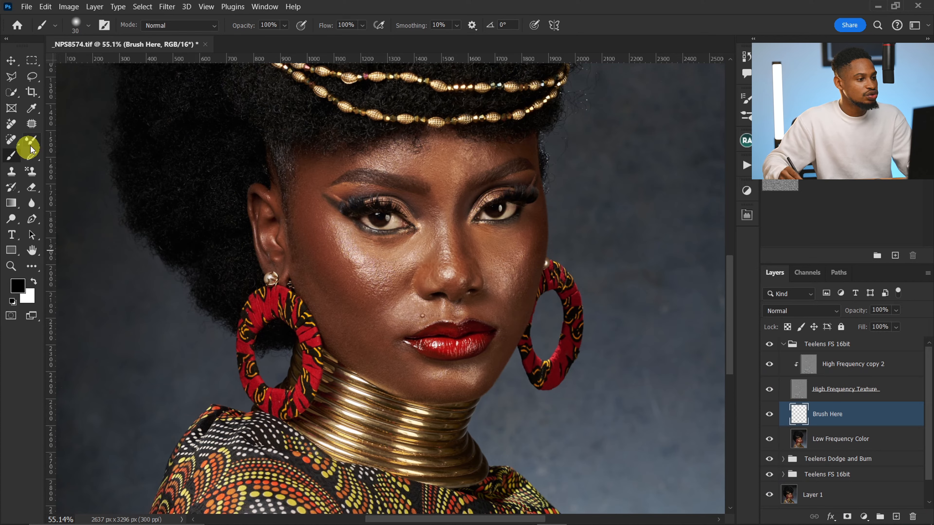
Step: Resize the Brush tool to 150 px on the Brush Here layer with the High Frequency Texture layer hidden, and show that layer again
left_click(31, 154)
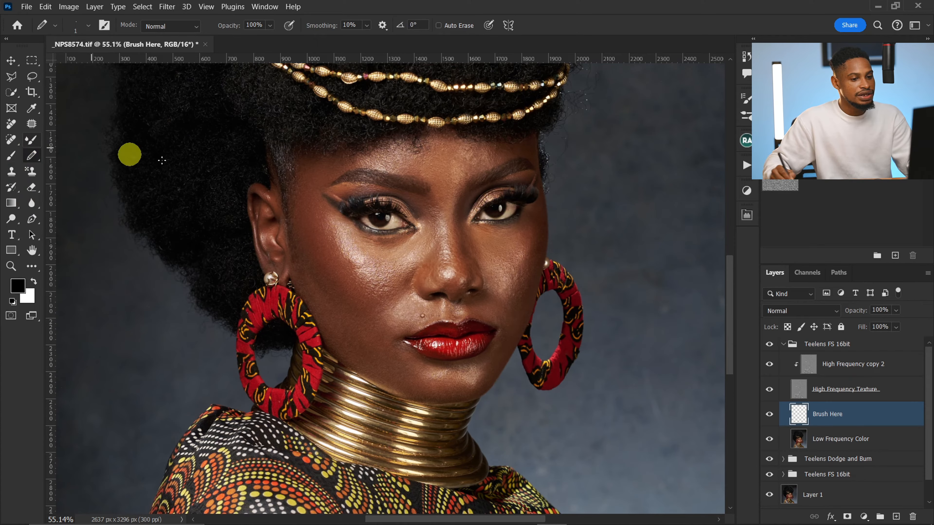
left_click(769, 389)
key("b")
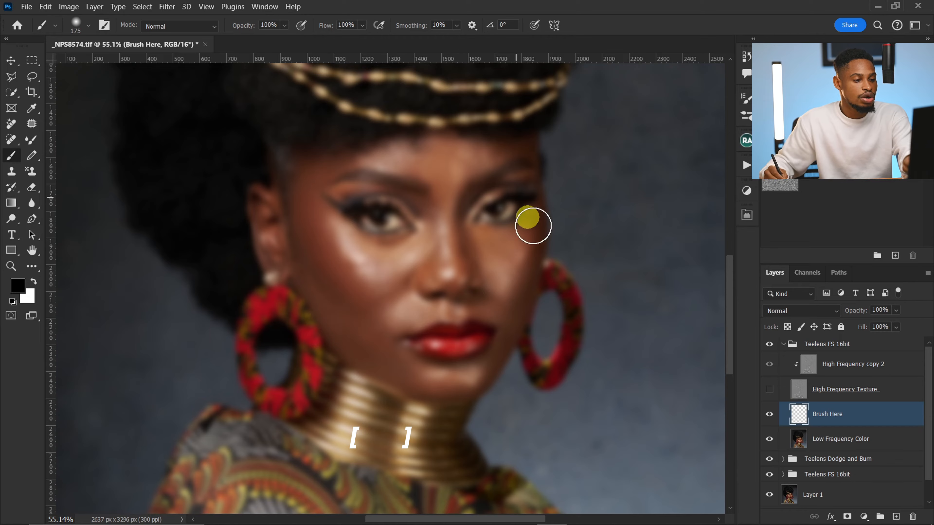
key("bracketleft")
key("bracketleft")
key("bracketleft")
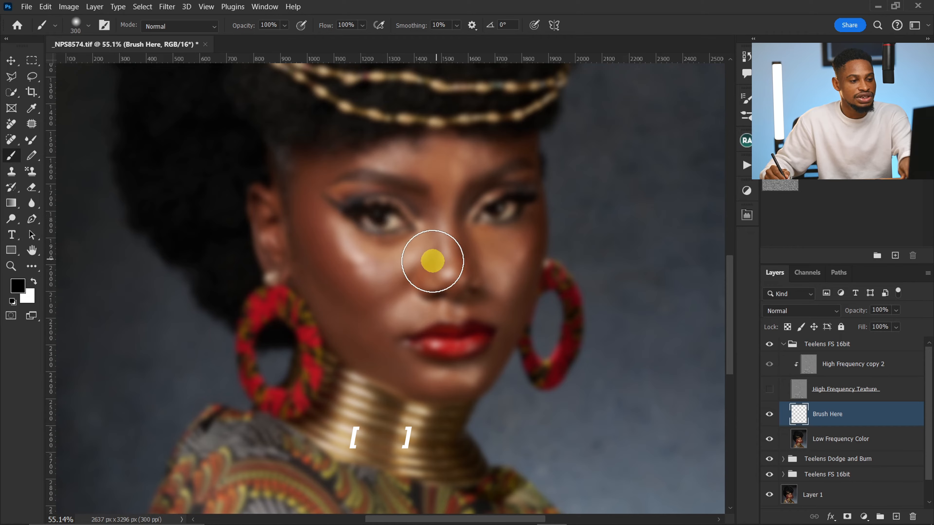
left_click(769, 389)
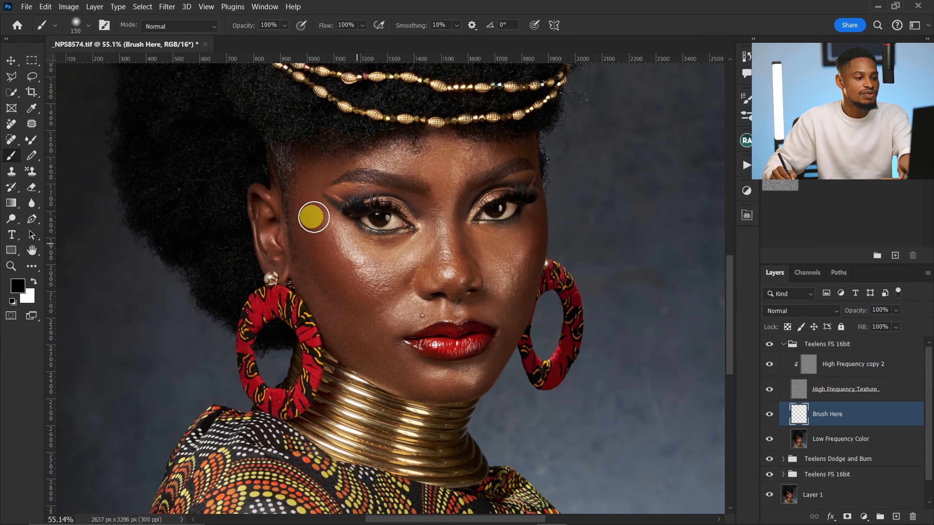
key("bracketleft")
key("bracketleft")
key("bracketleft")
key("bracketleft")
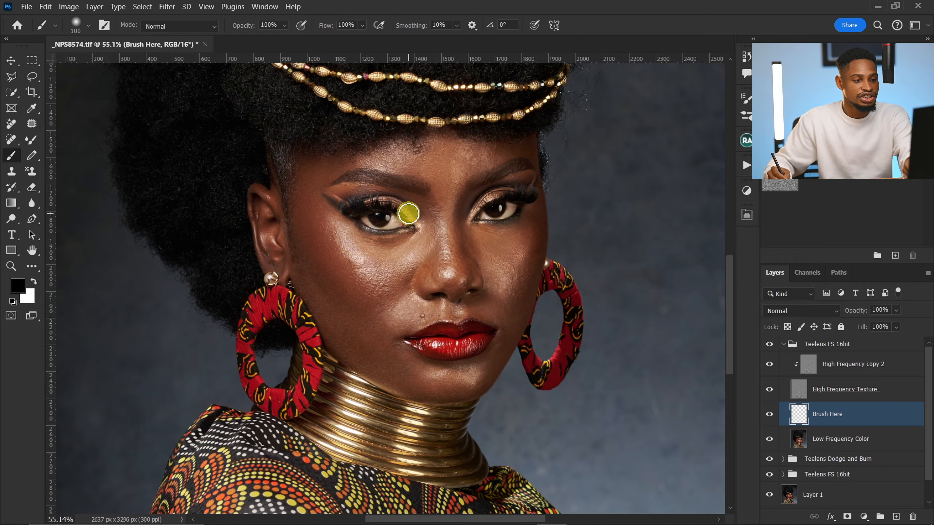
key("bracketright")
key("bracketright")
key("bracketright")
key("bracketright")
key("bracketright")
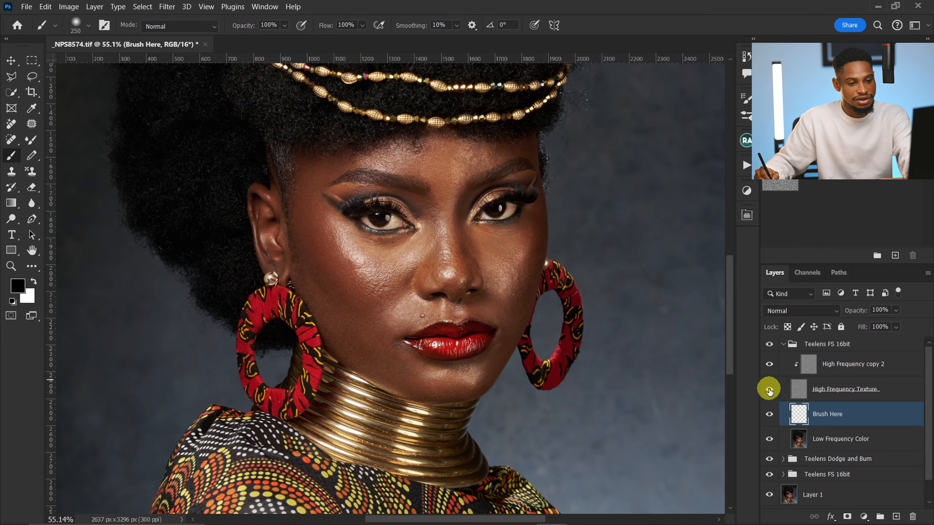
Step: Hide the High Frequency Texture layer and blend the left cheek's highlight into its shadow on Brush Here with the Mixer Brush at 175 px
left_click(771, 392)
key("shift+b")
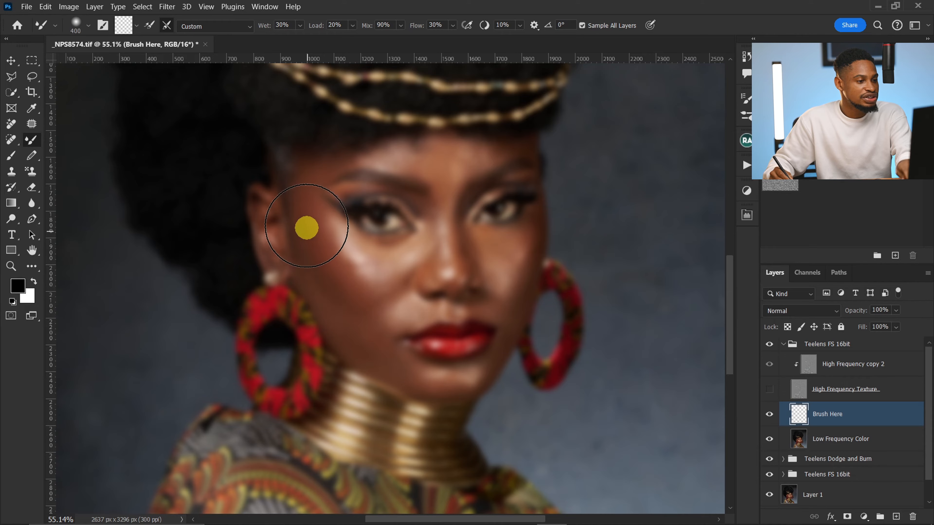
key("bracketright")
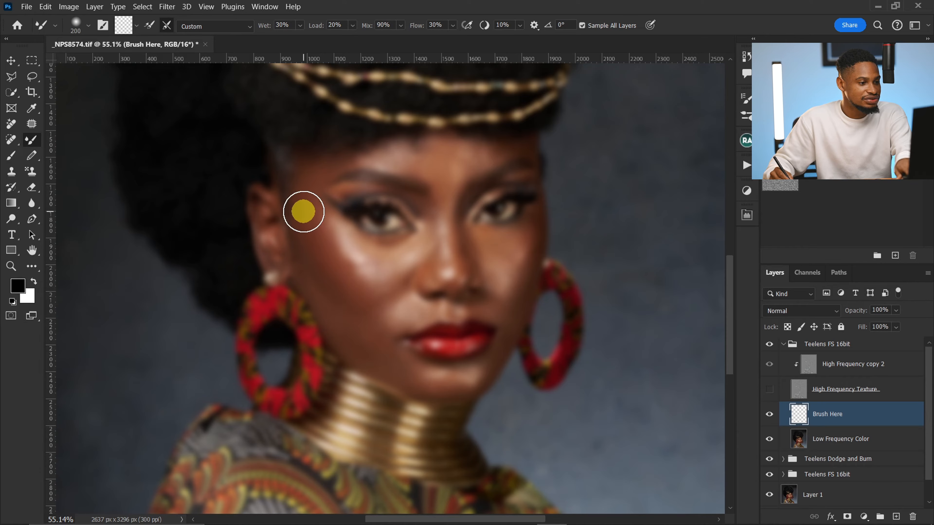
key("bracketleft")
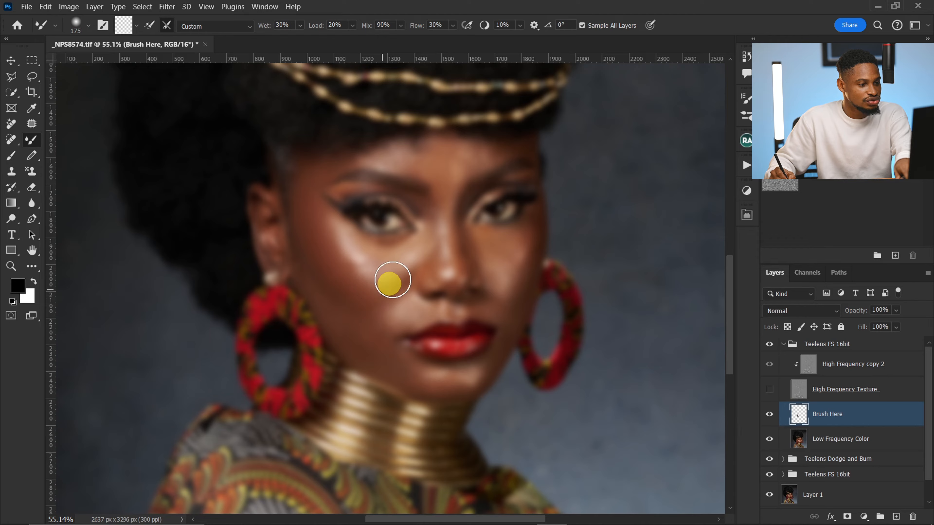
key("bracketleft")
key("bracketleft")
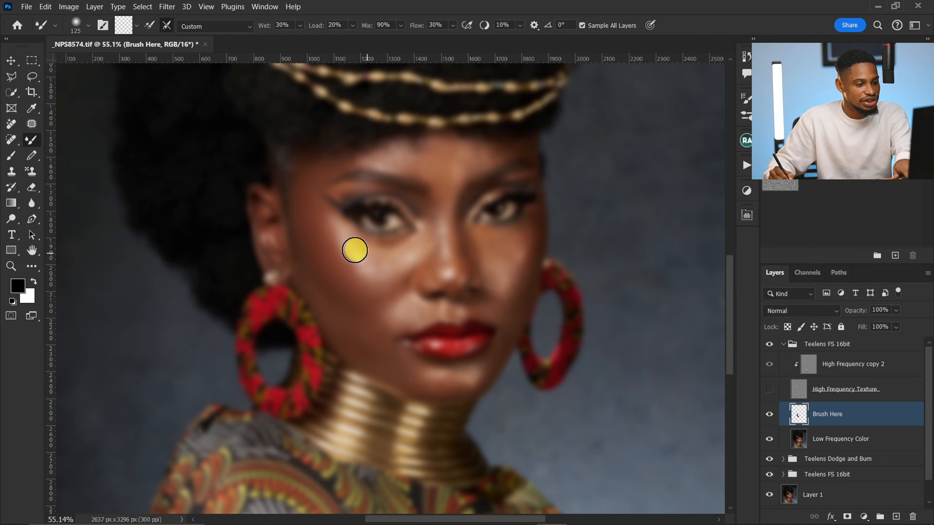
Step: Smooth the highlight under the left eye and beside the nose with the Mixer Brush, varying its size between 90 and 150 px
key("bracketright")
key("bracketright")
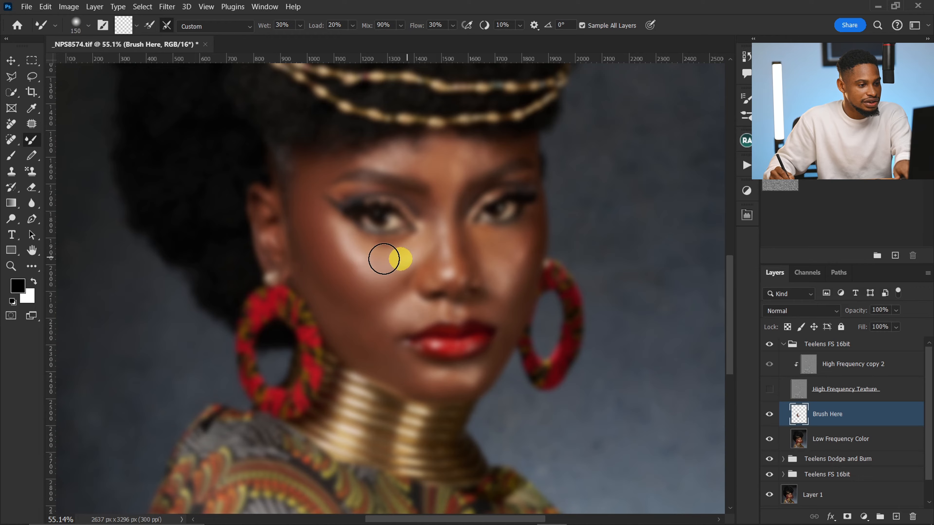
key("bracketleft")
key("bracketleft")
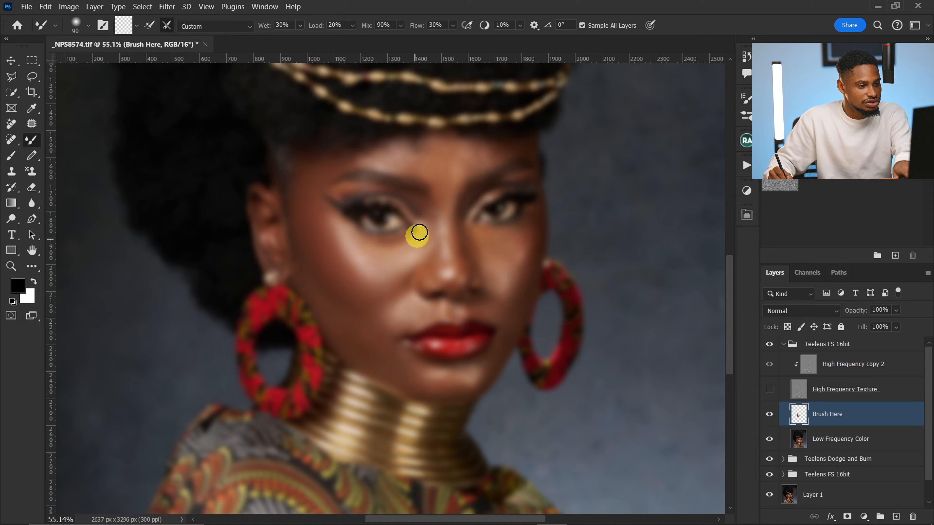
key("bracketright")
key("bracketright")
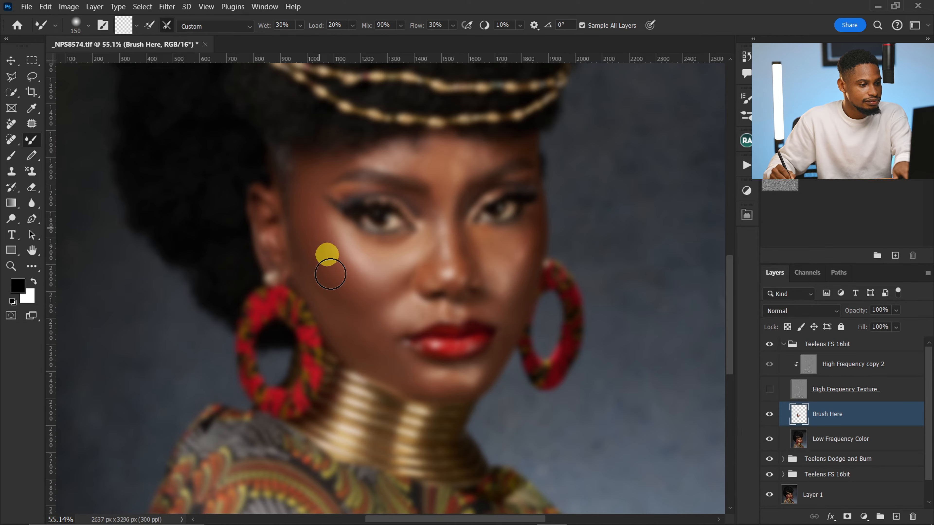
Step: Blend the shadow on the lower left cheek and jaw with the Mixer Brush at 200 px
key("bracketleft")
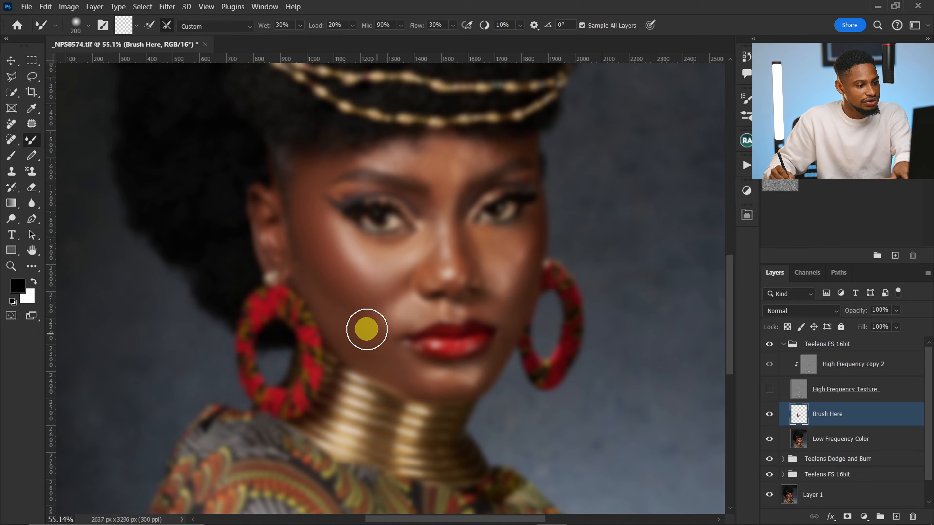
key("bracketright")
key("bracketright")
key("bracketright")
key("bracketright")
key("bracketright")
Step: Blend the smaller tonal transitions between the left cheek, nose and upper lip with the Mixer Brush at 100 to 70 px
key("bracketleft")
key("bracketleft")
key("bracketleft")
key("bracketleft")
key("bracketleft")
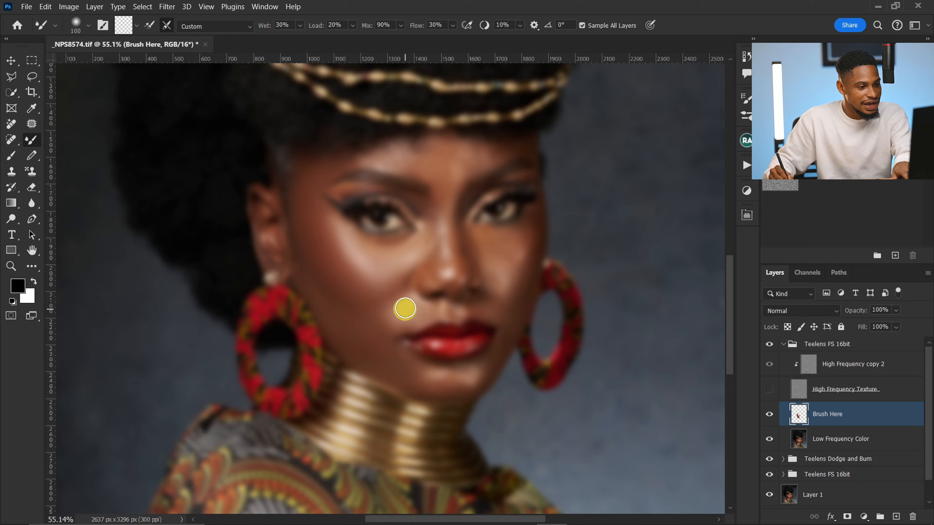
key("bracketleft")
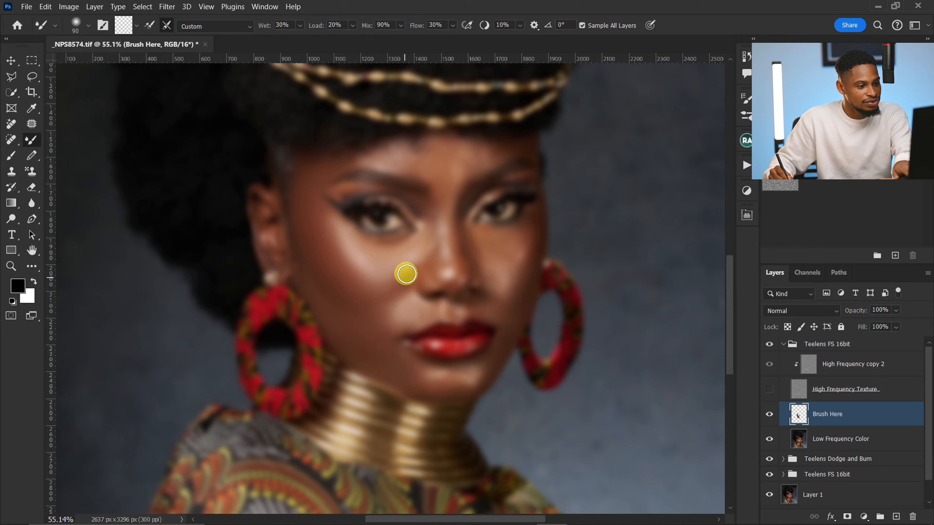
key("bracketleft")
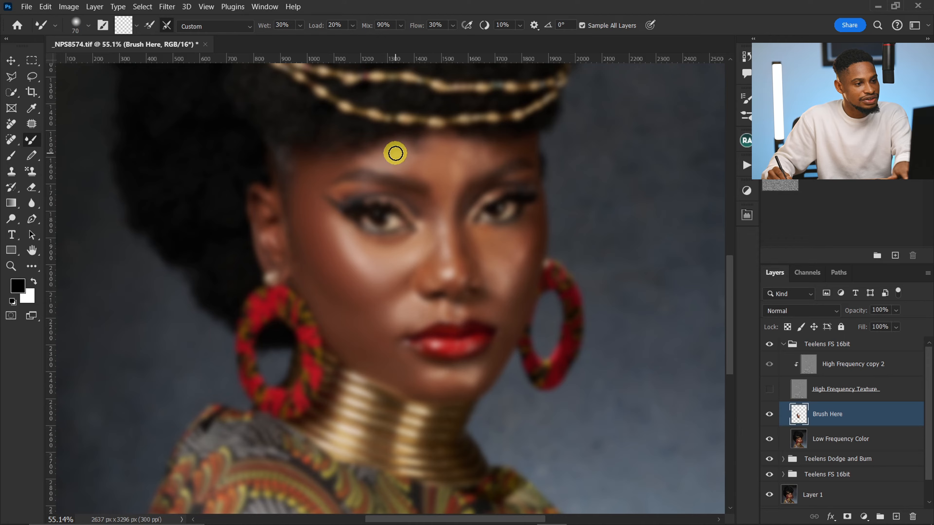
Step: Blend the forehead's highlights and shadows with the Mixer Brush at 125 to 200 px
key("bracketright")
key("bracketright")
key("bracketright")
key("bracketright")
key("bracketleft")
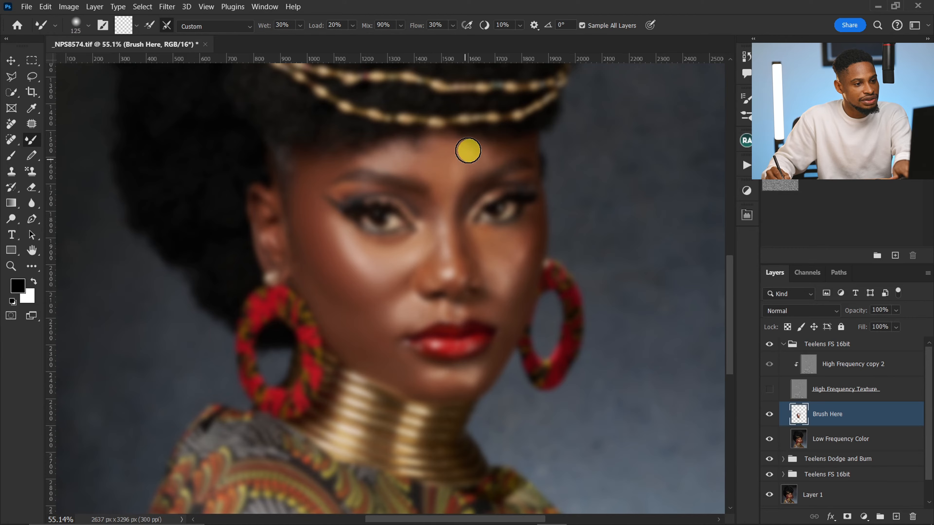
key("bracketright")
key("bracketright")
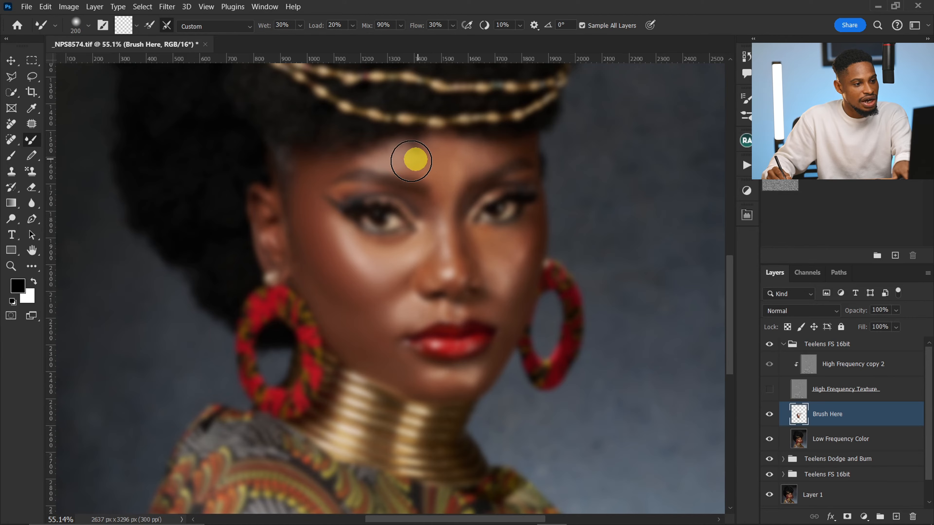
key("bracketleft")
key("bracketleft")
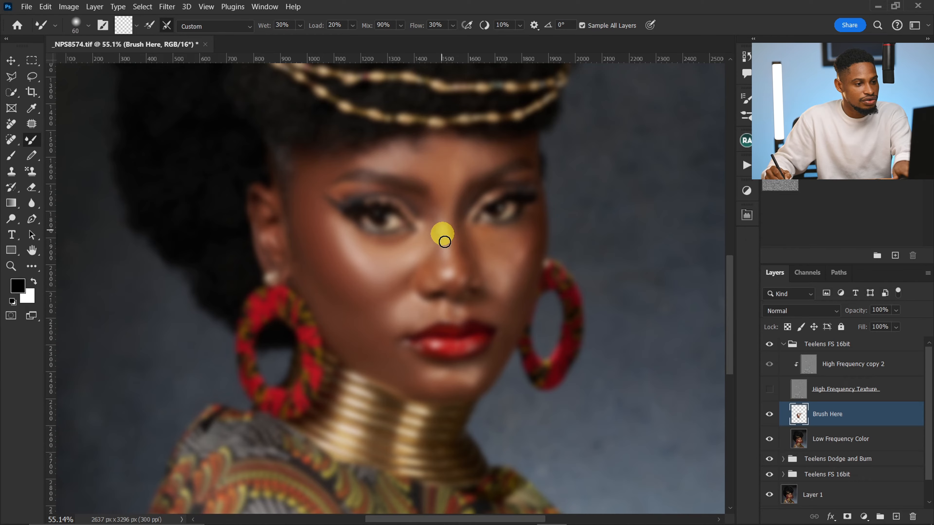
Step: Smooth the nose bridge with the Mixer Brush at 60 px, and blend the right cheek at 175 px
key("bracketleft")
key("bracketleft")
key("bracketleft")
key("bracketleft")
key("bracketleft")
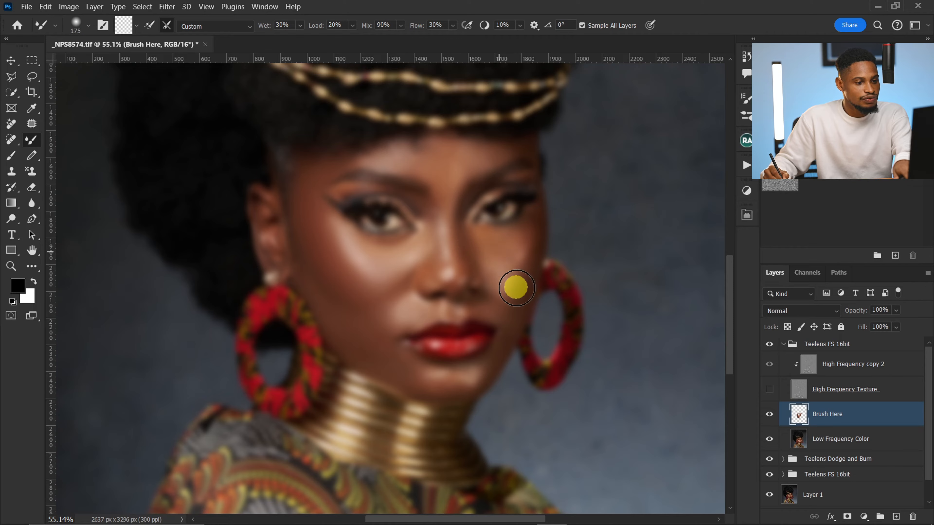
key("bracketright")
key("bracketright")
key("bracketright")
key("bracketright")
key("bracketright")
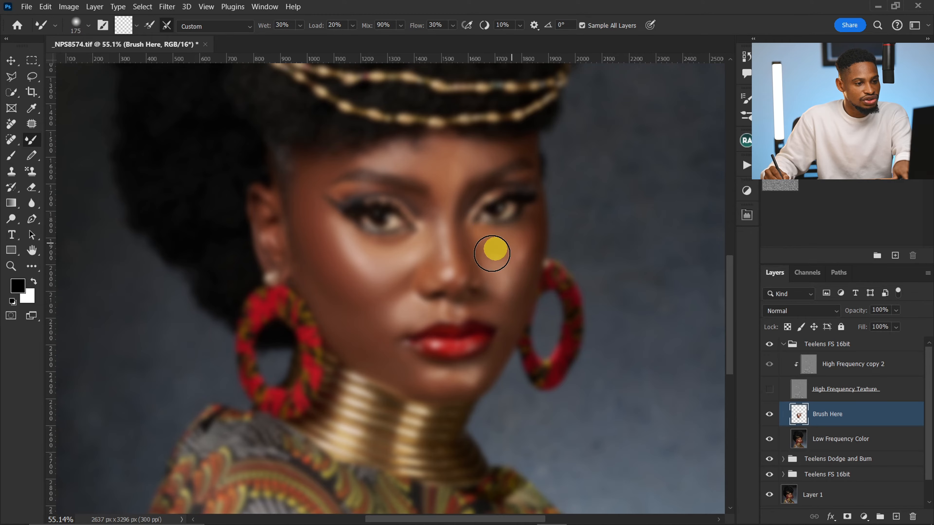
Step: Blend the chin highlight below the lips with the Mixer Brush, reducing it to 45 px for the small transitions
key("z")
mouse_move(453, 353)
left_mouse_down()
mouse_move(492, 356)
mouse_move(427, 298)
left_mouse_up()
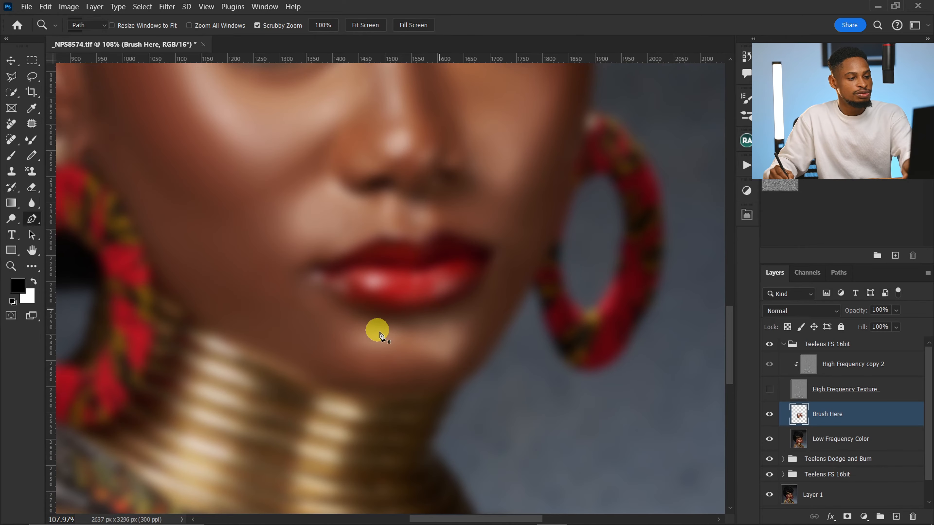
key("b")
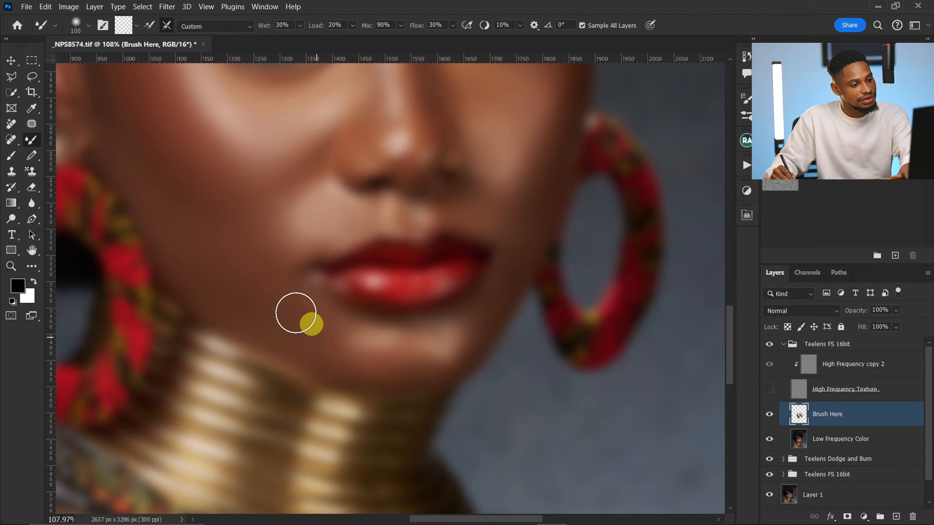
key("bracketright")
key("bracketright")
key("bracketleft")
key("bracketleft")
key("bracketleft")
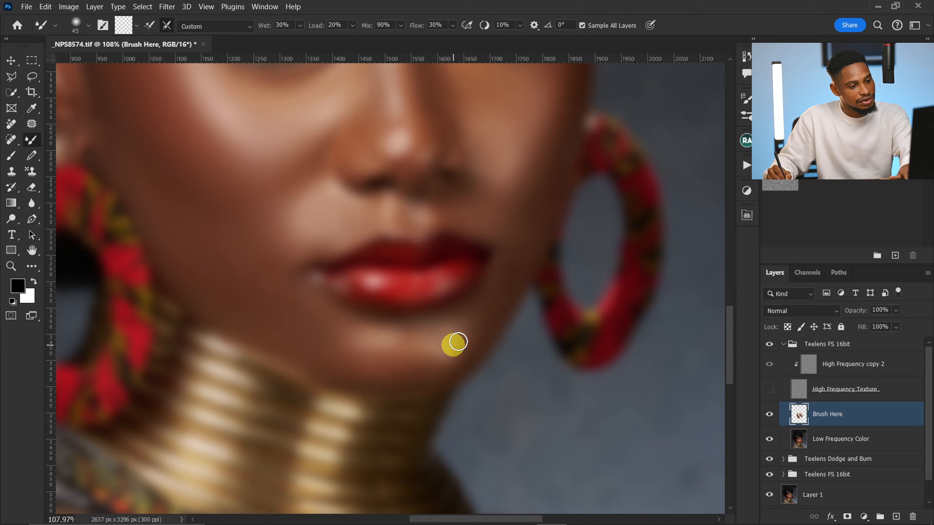
Step: Blend the skin beside the right corner of the mouth at 125 px and below the left corner at 70 px
key("bracketright")
key("bracketright")
key("bracketright")
key("bracketright")
key("bracketright")
key("bracketright")
key("bracketright")
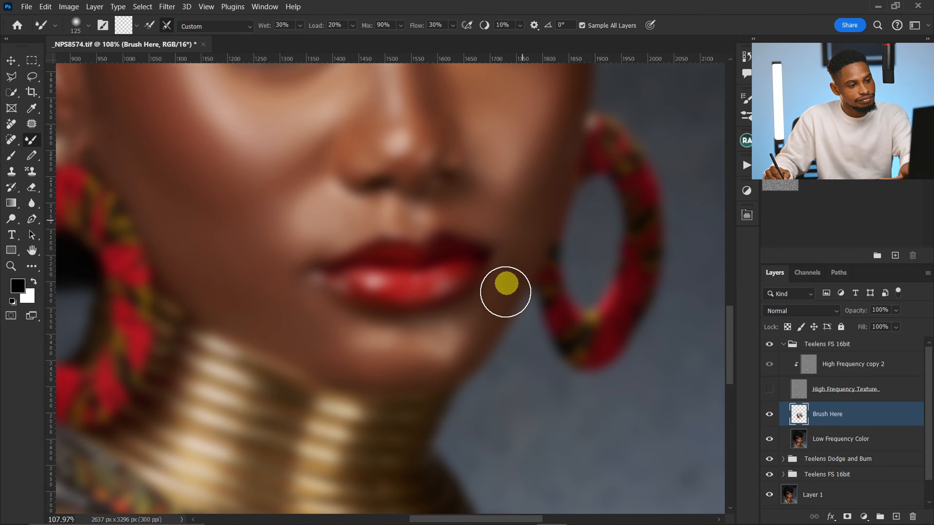
key("bracketleft")
key("bracketleft")
key("bracketleft")
key("bracketleft")
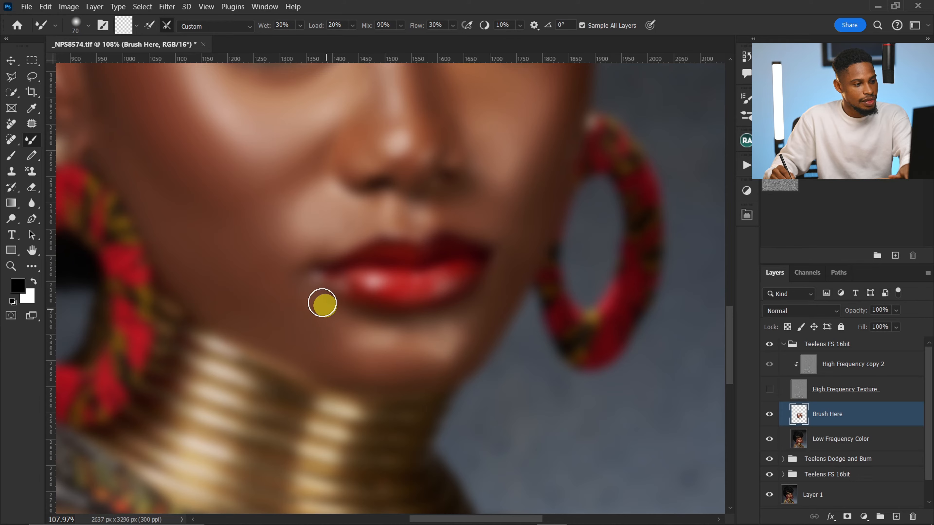
Step: Enlarge the Mixer Brush to 150 px and show the High Frequency Texture layer again
scroll(477, 215, "down", 4)
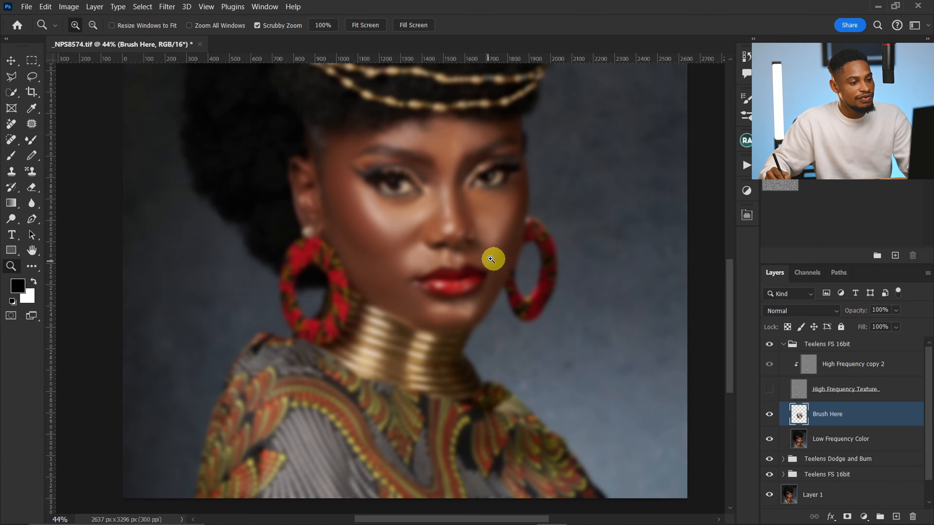
key("bracketright")
key("bracketright")
key("bracketright")
key("bracketright")
left_click_drag(451, 186, 465, 187)
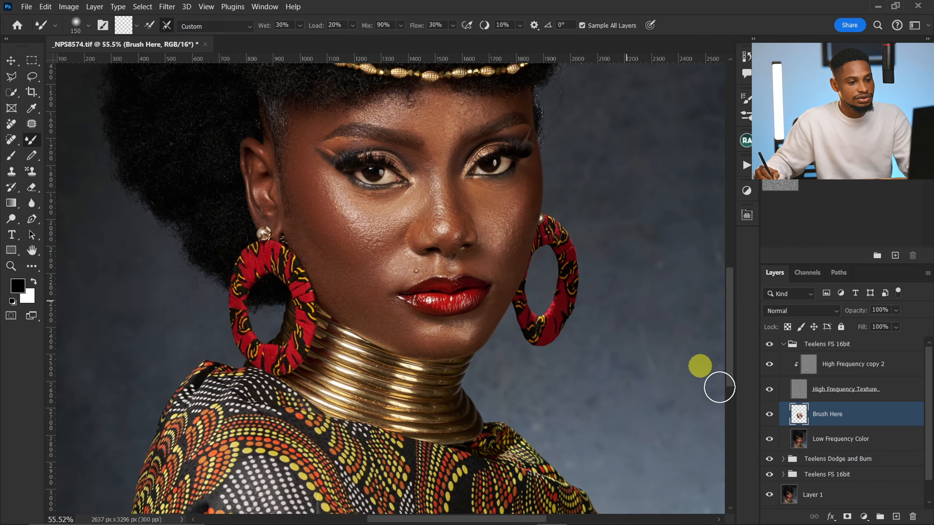
Step: Toggle the Brush Here layer's visibility to compare the face before and after blending
left_click(768, 415)
left_click(768, 424)
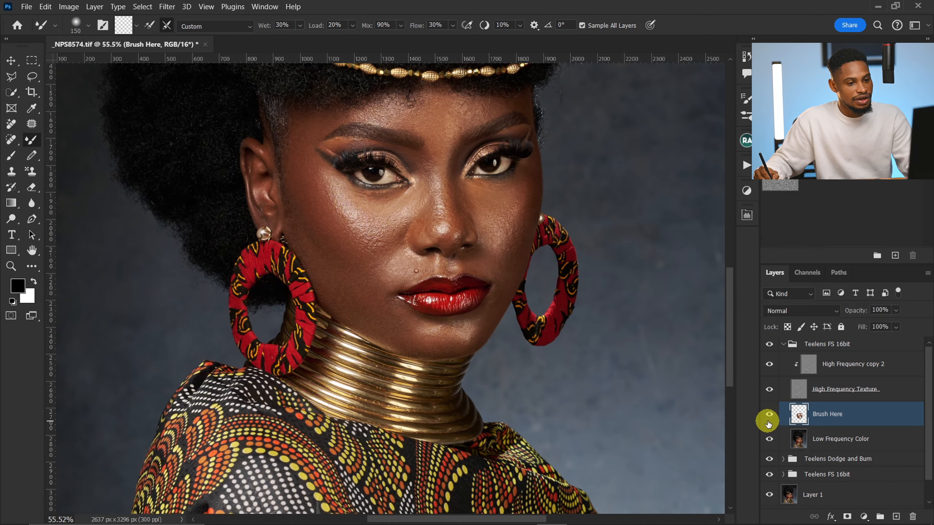
left_click(768, 421)
left_click_drag(533, 238, 478, 249)
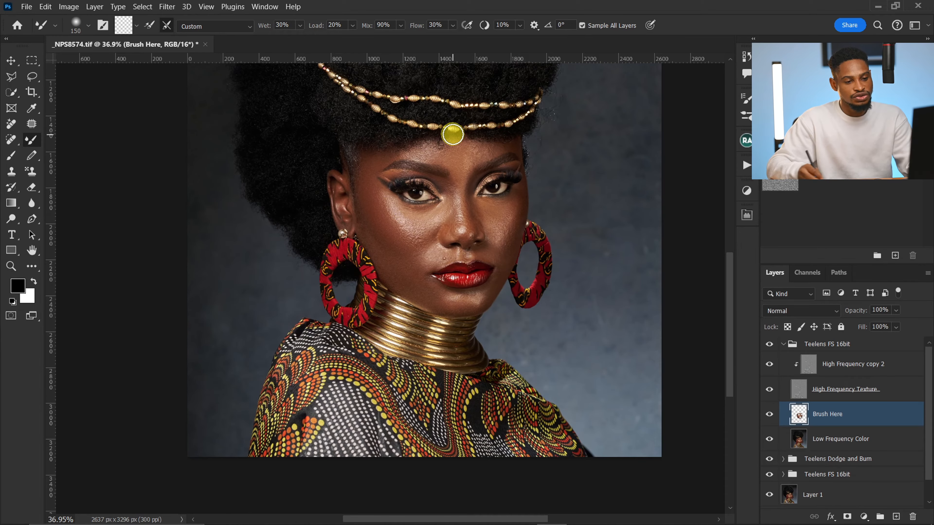
Step: Collapse the Teelens FS 16bit group and run the Teelens FS 16bit action again with a Gaussian Blur radius of 8 pixels
left_click(783, 346)
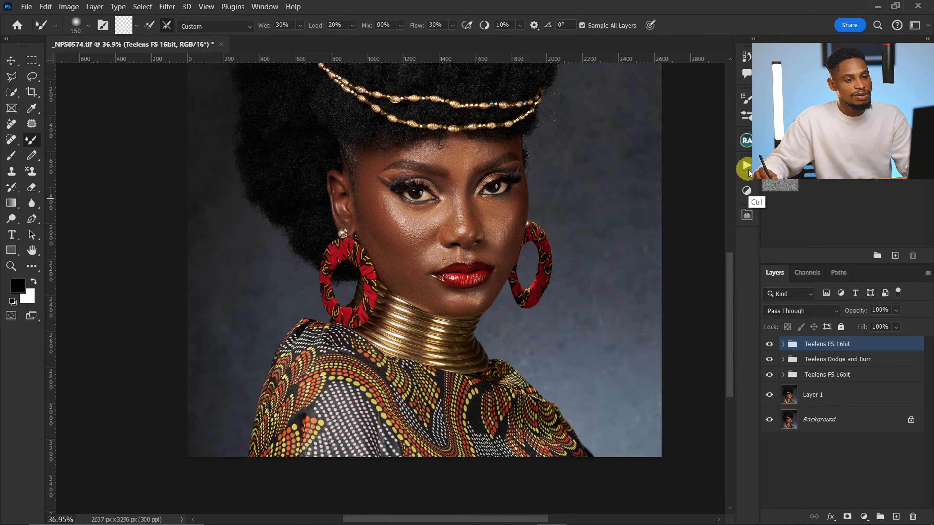
left_click(746, 168)
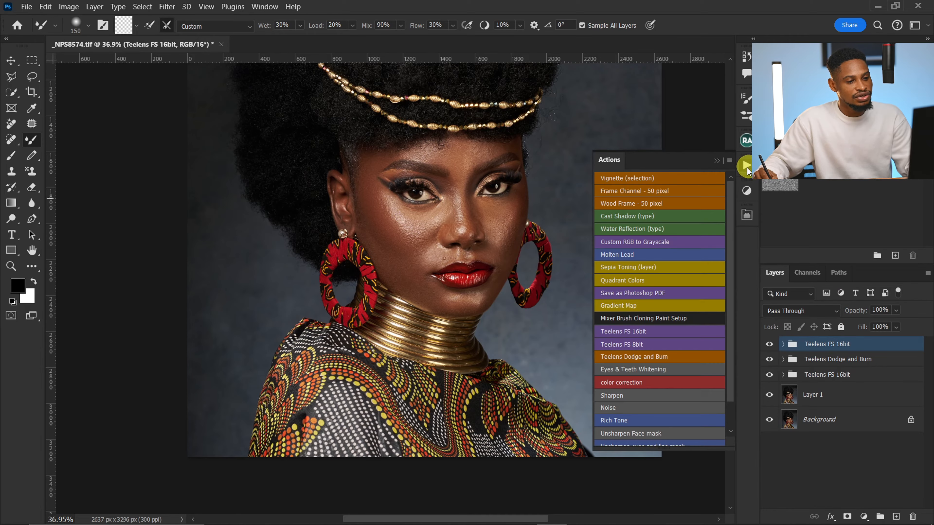
left_click(639, 331)
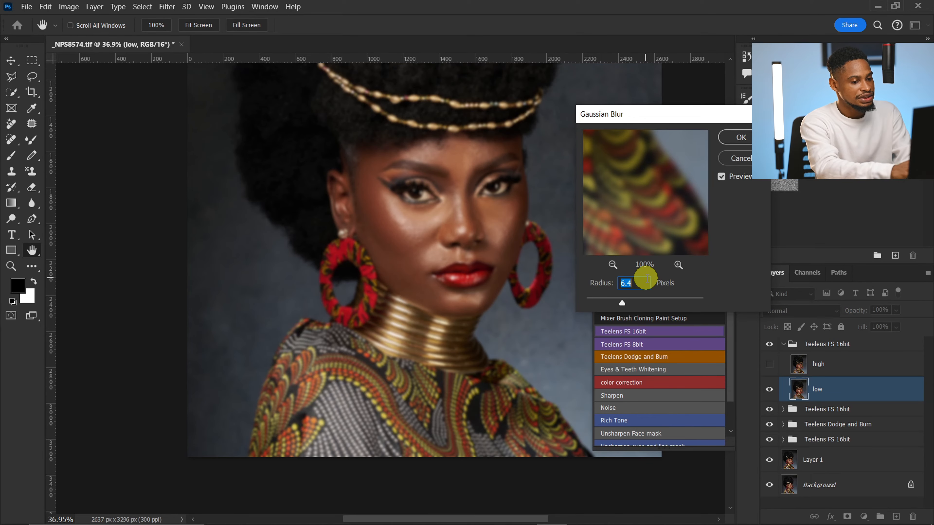
type("8")
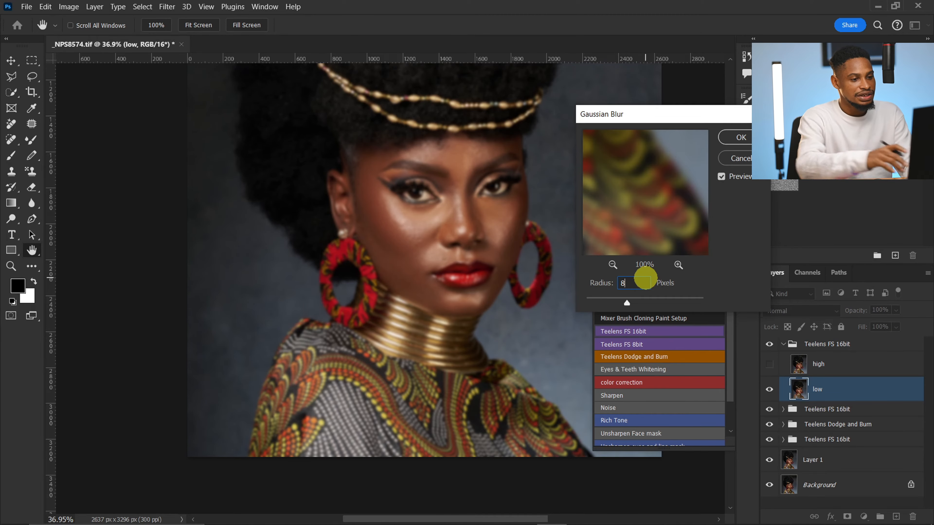
left_click(740, 138)
Step: Hide the High Frequency Texture layer and blend the skin beside the outer eye near the ear with the Mixer Brush at up to 250 px
left_click(769, 392)
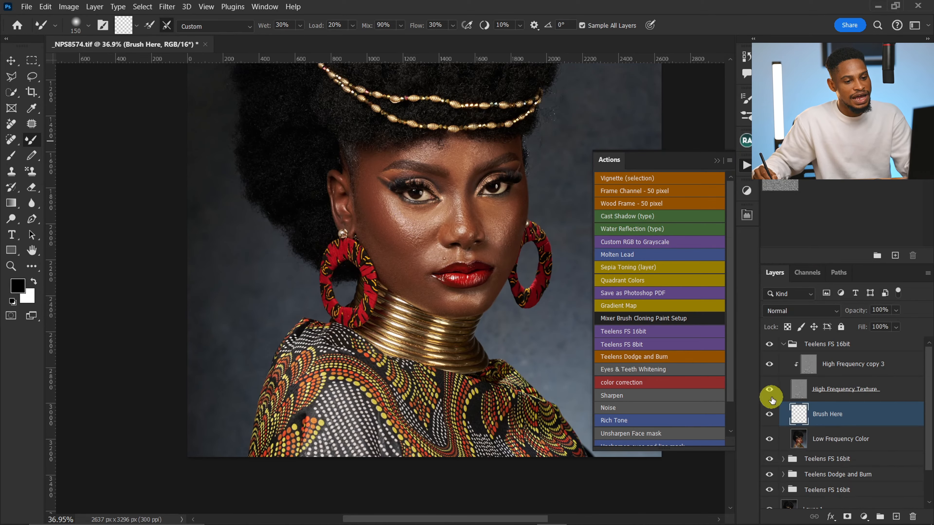
left_click(770, 391)
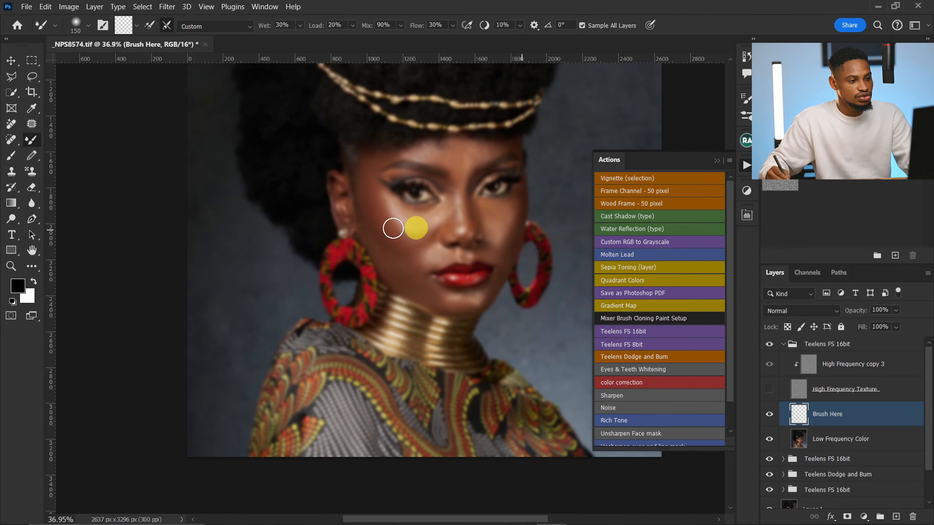
key("z")
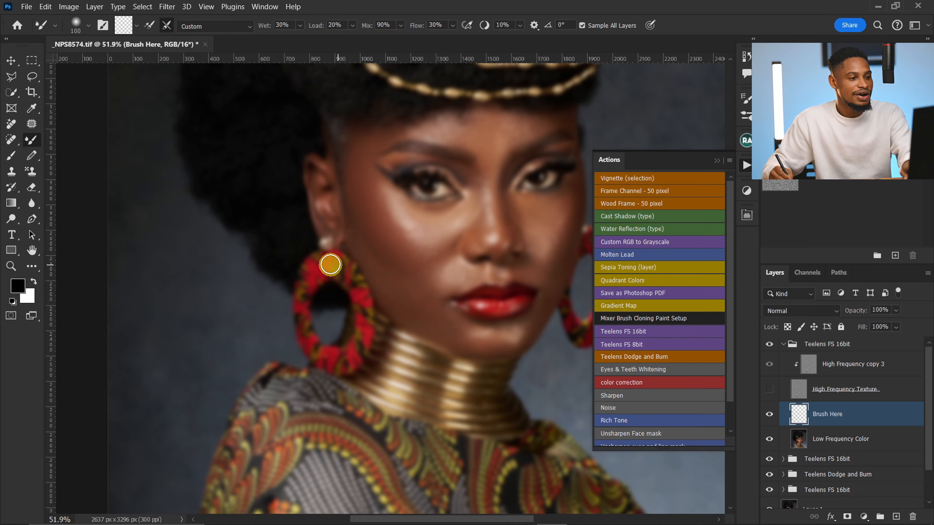
key("bracketright")
key("bracketright")
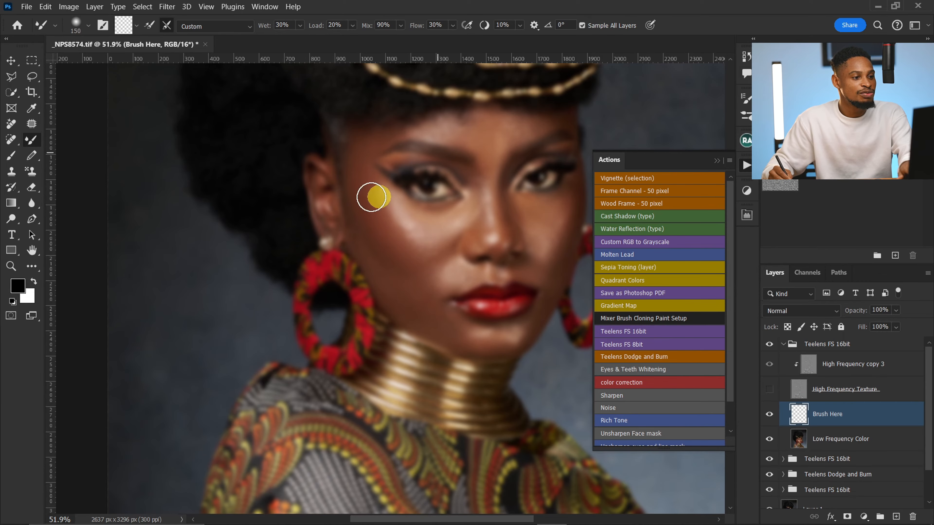
key("bracketright")
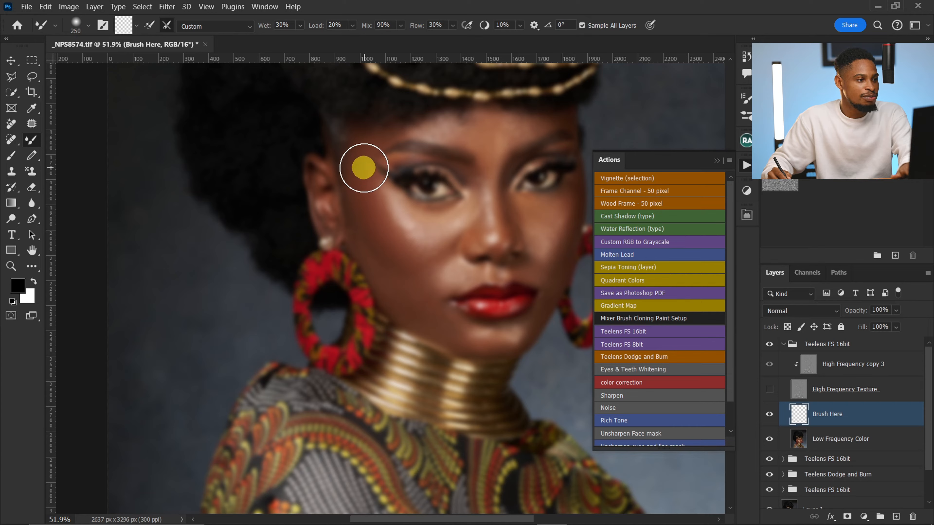
key("bracketright")
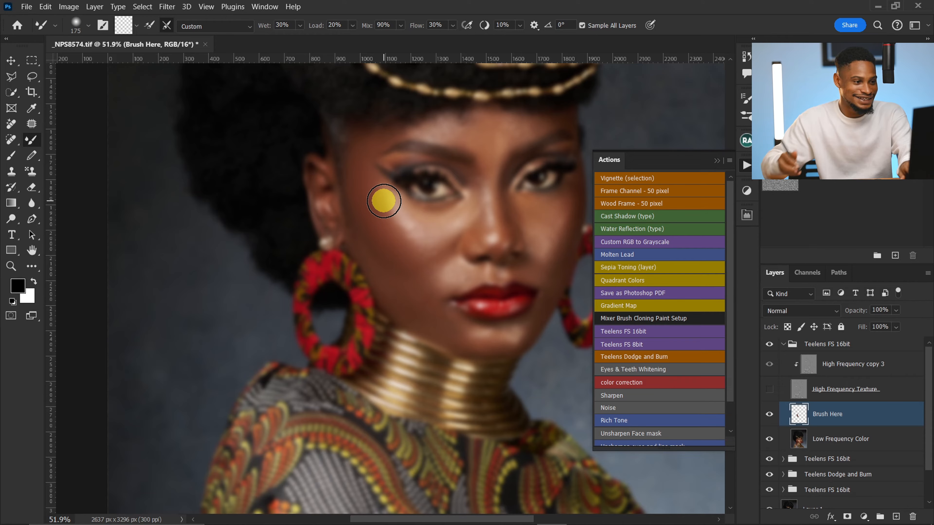
Step: Continue blending on the Brush Here layer, at 175 px along the temple and at 80 px across the forehead
key("bracketleft")
key("bracketleft")
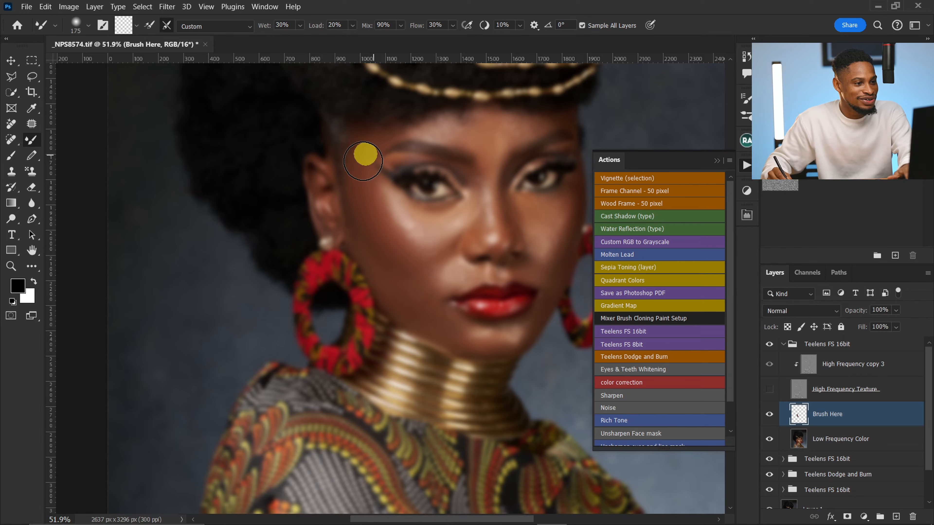
key("bracketright")
key("bracketright")
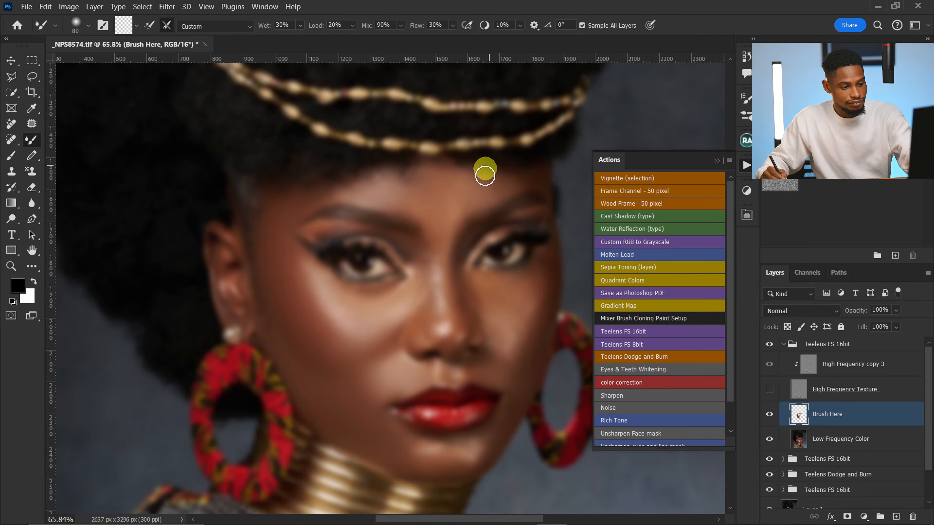
Step: Show the High Frequency Texture layer again and toggle the Brush Here layer's visibility to compare the face before and after
left_click(769, 389)
scroll(526, 348, "up", 2)
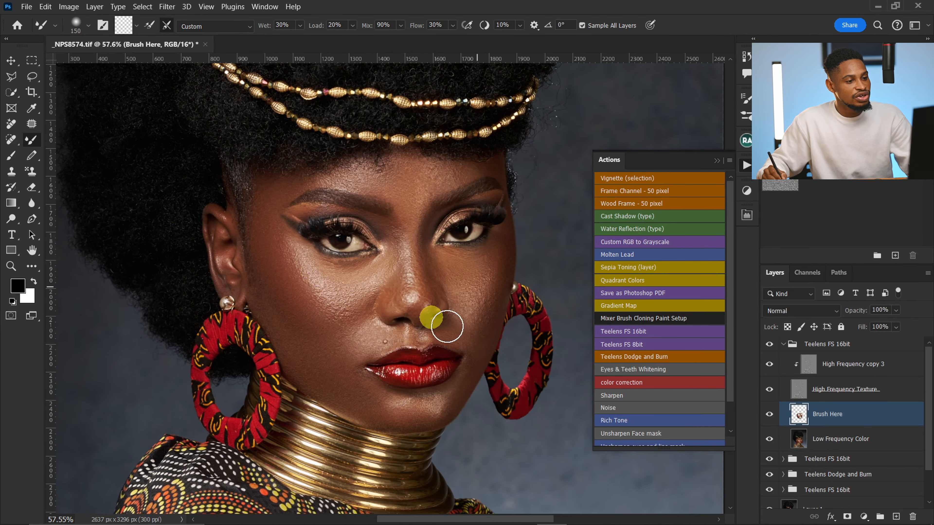
left_click(769, 416)
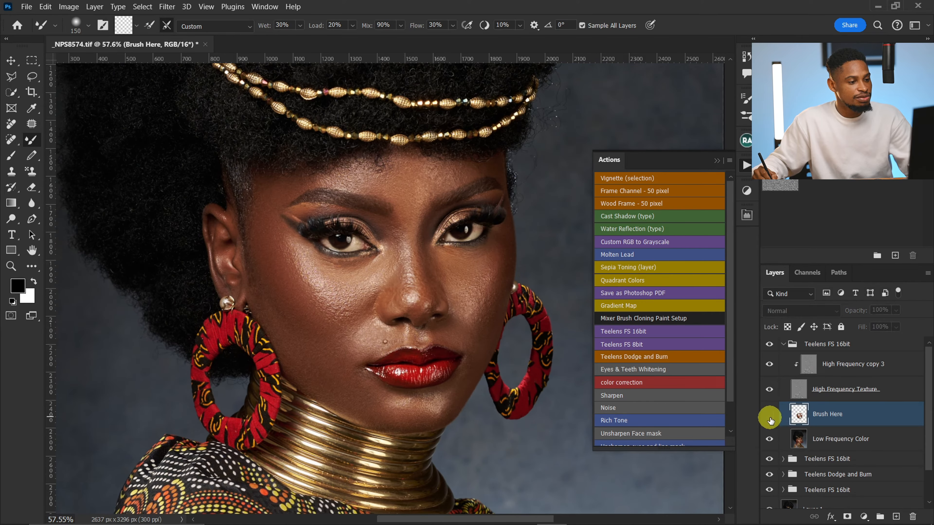
Step: Clone clean skin texture over the lines under the eye nearest the ear with a 9 px Clone Stamp on the High Frequency copy 3 layer
key("ctrl+space")
left_click_drag(341, 246, 380, 267)
left_click(834, 366)
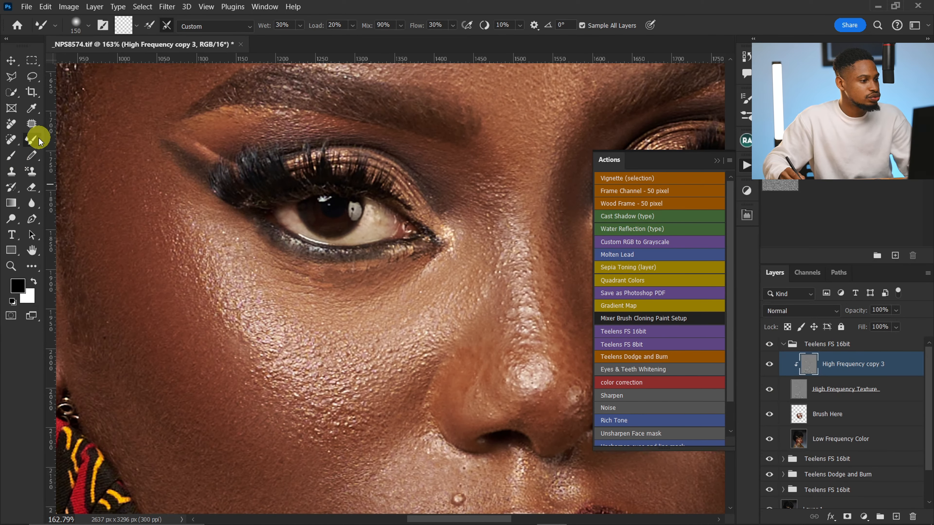
key("s")
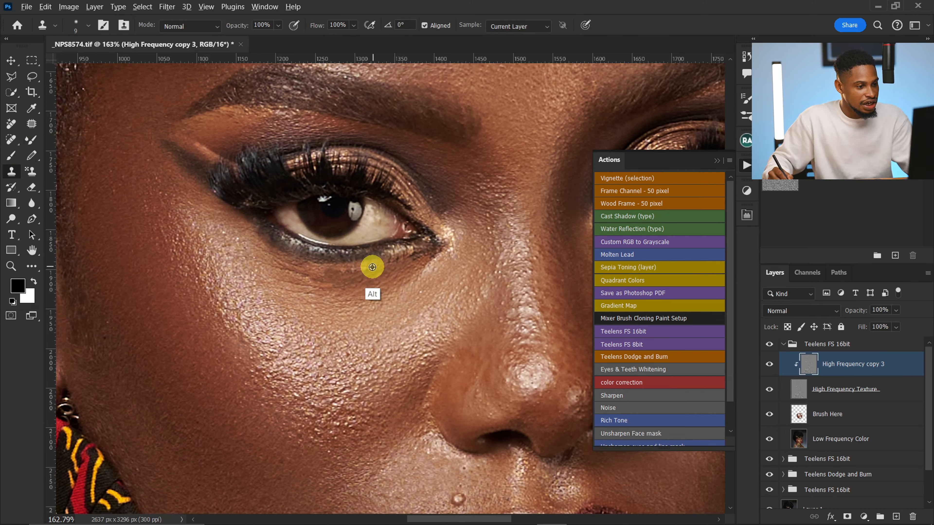
left_click(359, 312, "alt")
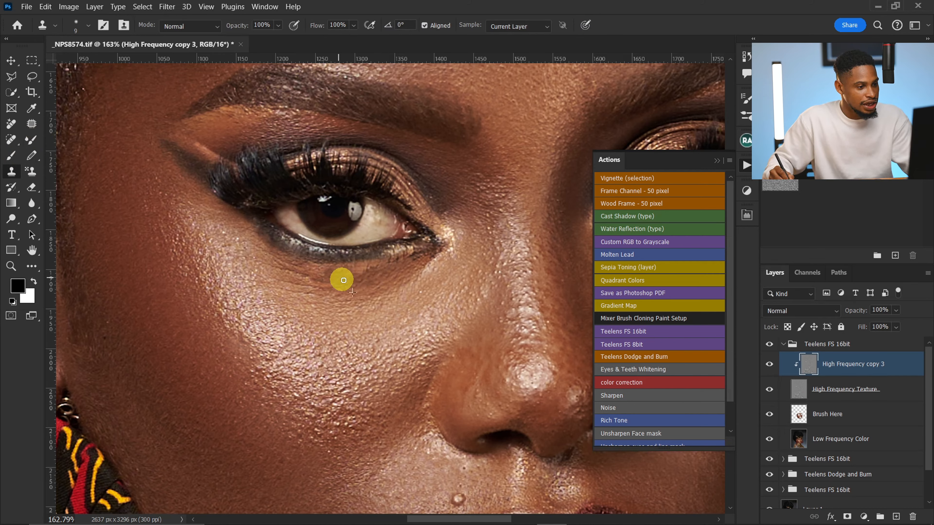
left_click(333, 294, "alt")
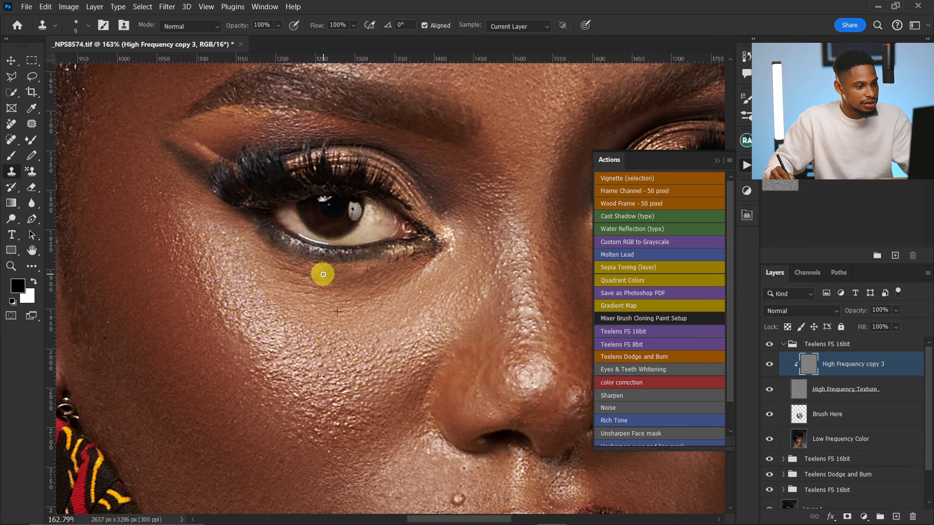
scroll(441, 286, "down", 5)
Step: Hide High Frequency Texture and blend the under-eye skin on the Brush Here layer with the Mixer Brush reduced to 70 px
left_click(796, 415)
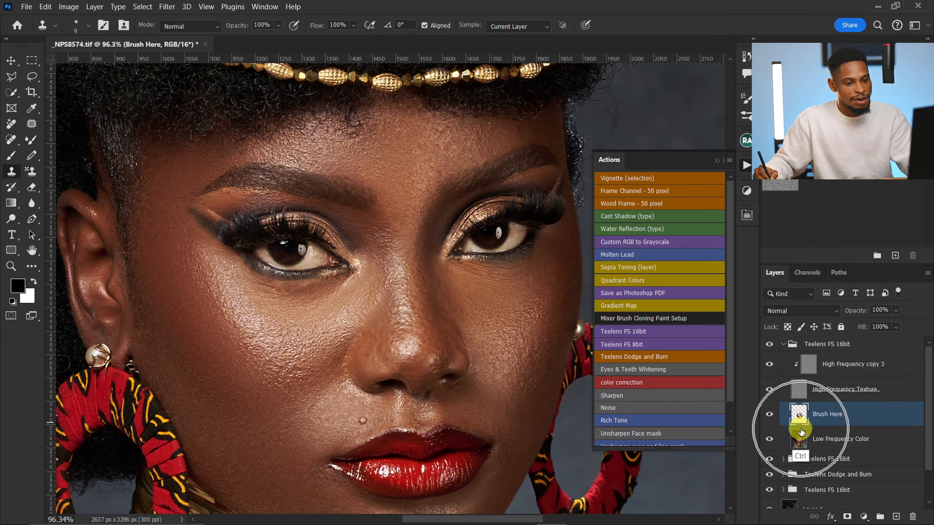
left_click(769, 389)
left_click(13, 164)
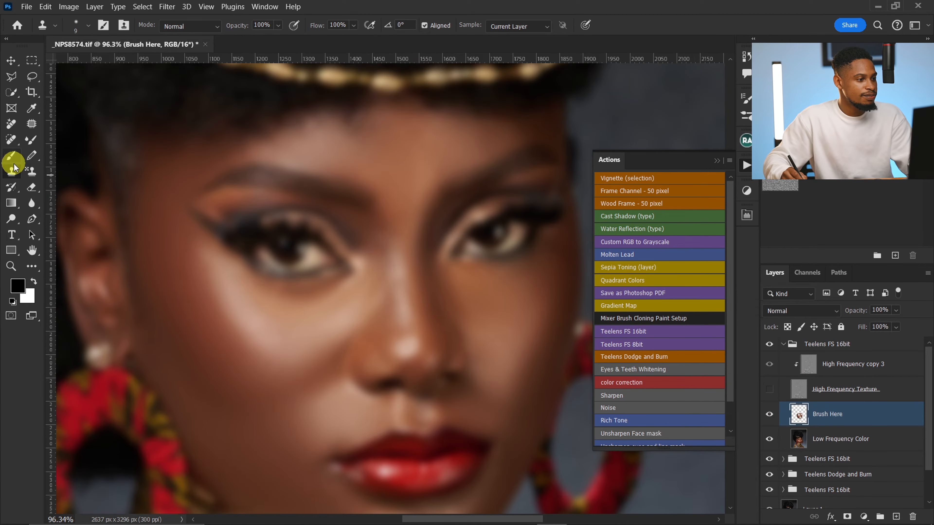
left_click(28, 143)
scroll(346, 292, "up", 3)
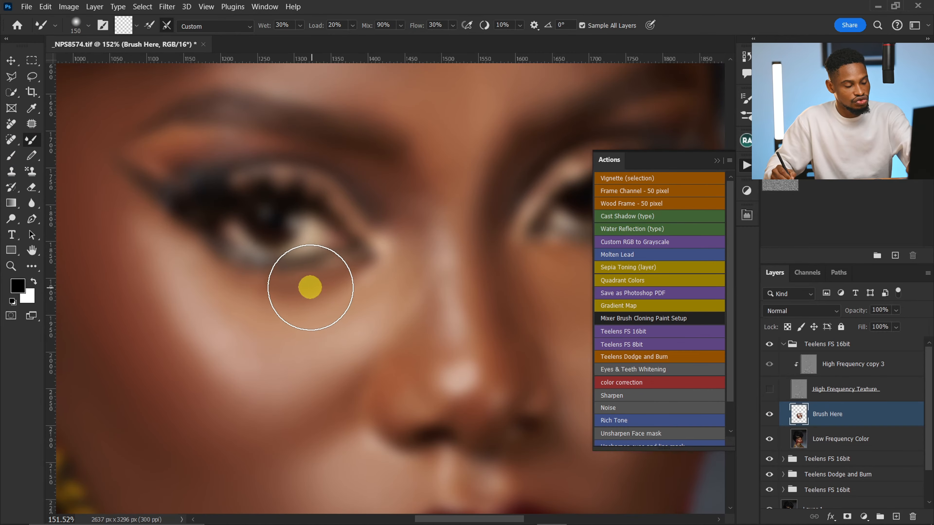
key("bracketleft")
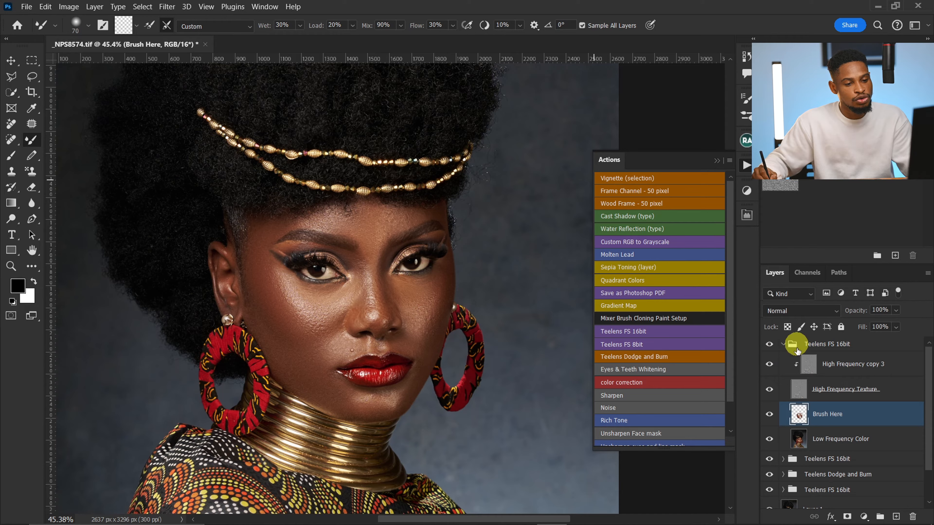
Step: Merge the Brush Here and Low Frequency Color layers into one layer
left_click(845, 419)
left_click(852, 439)
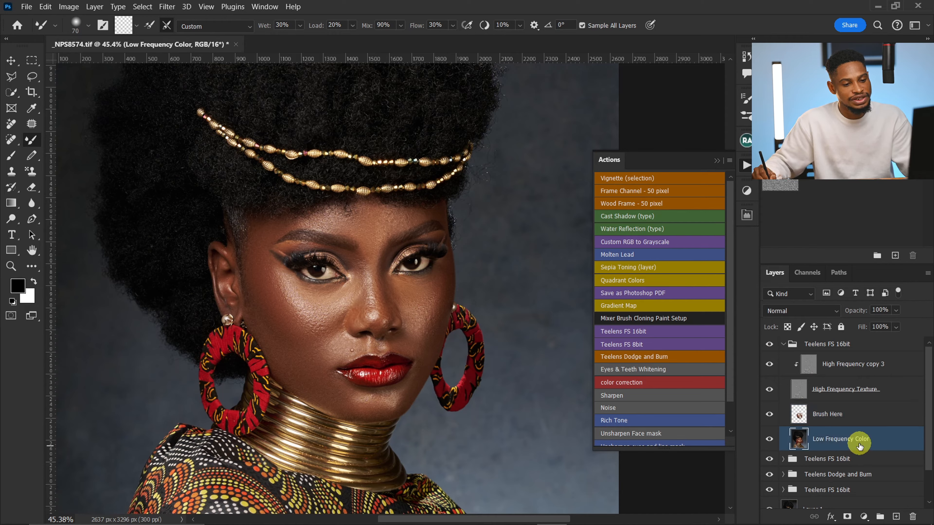
left_click(844, 416)
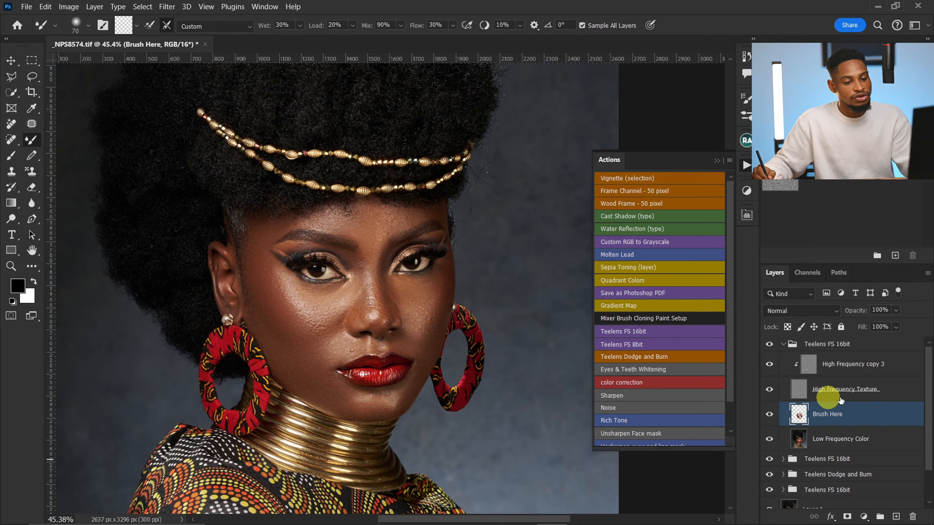
left_click(829, 420)
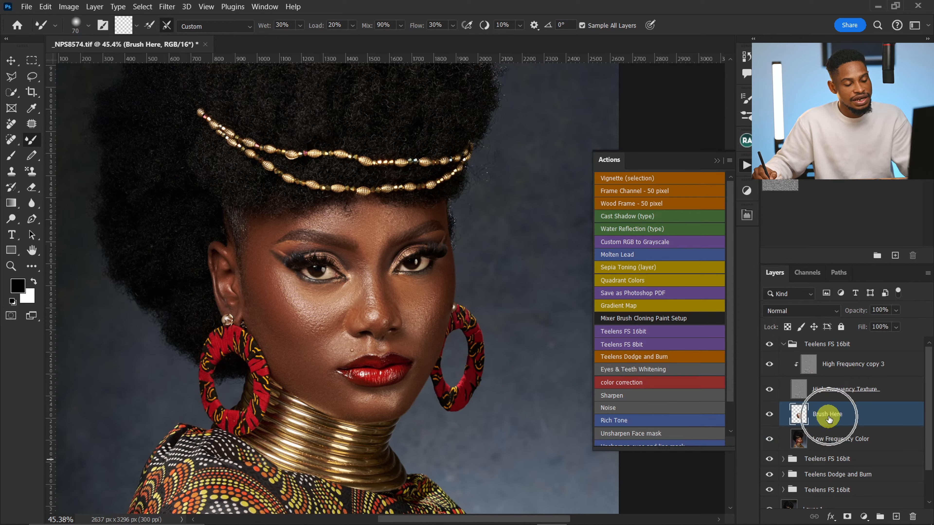
left_click(840, 441, "ctrl")
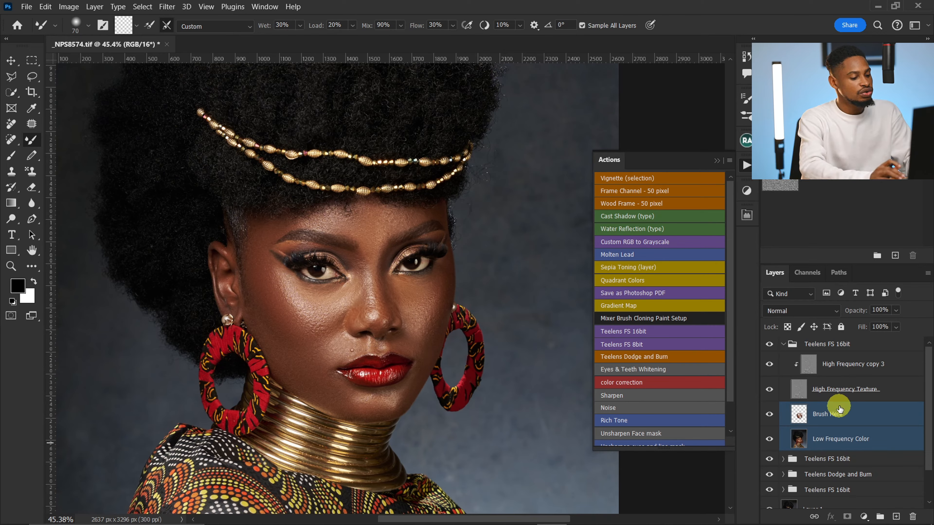
key("ctrl+e")
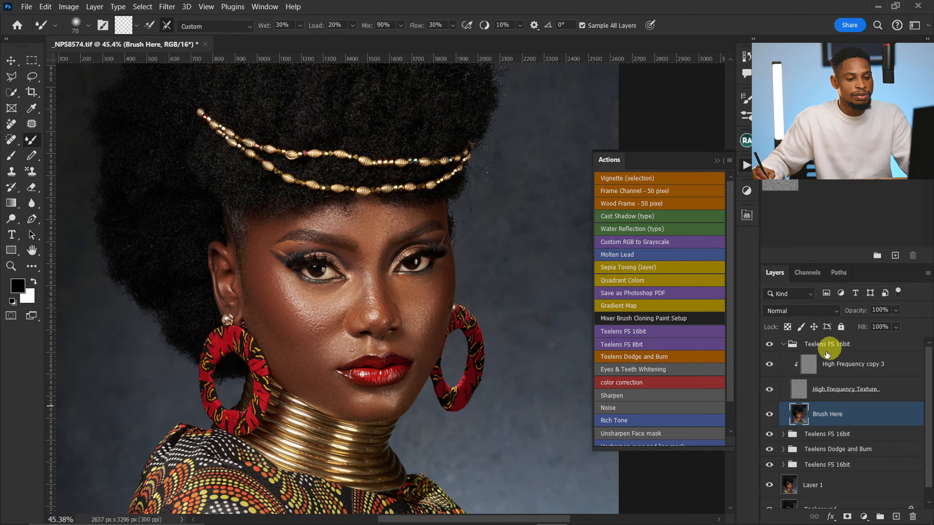
Step: Apply the Imagenomic Portraiture 3 filter to the merged Brush Here layer with the DEFAULT preset, output to a new layer
left_click(167, 7)
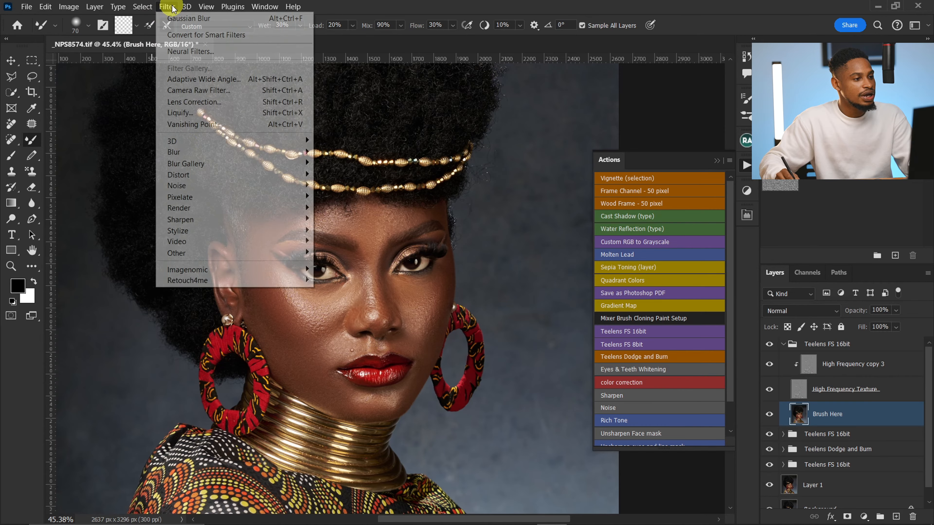
mouse_move(272, 267)
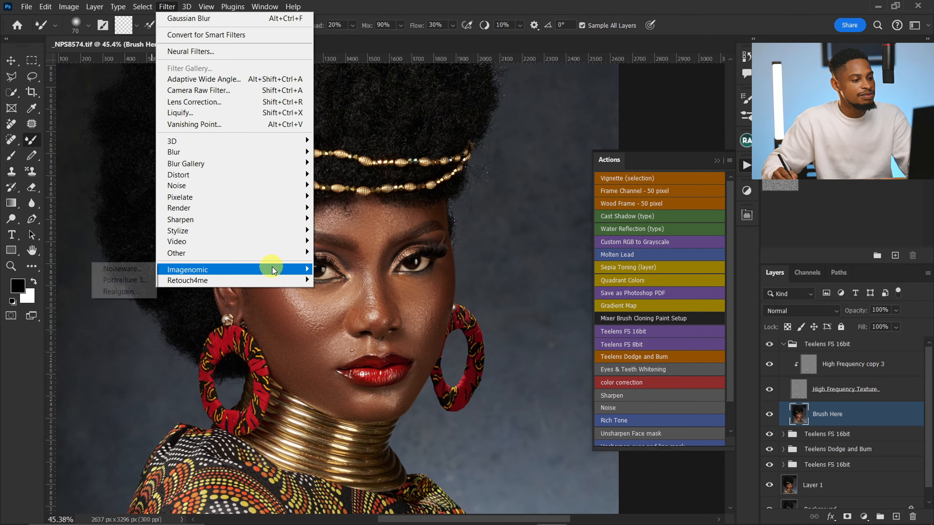
left_click(125, 284)
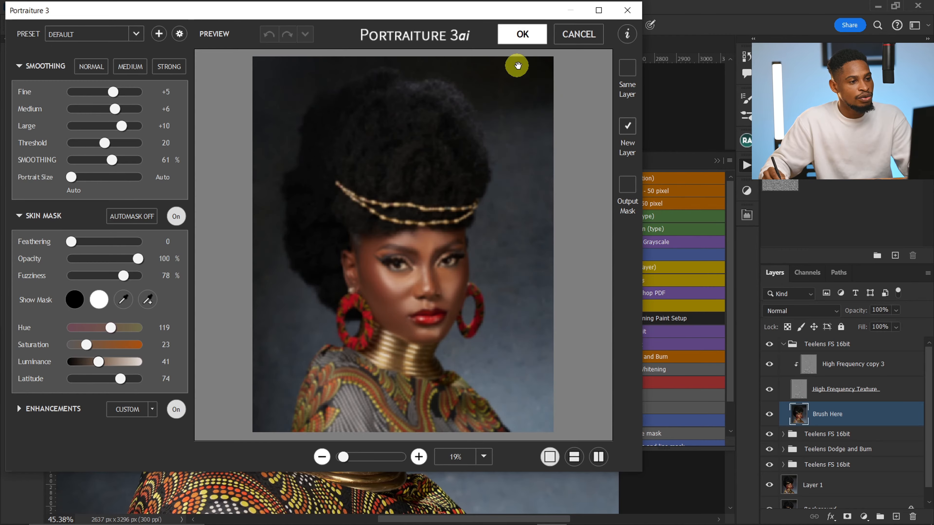
left_click(523, 37)
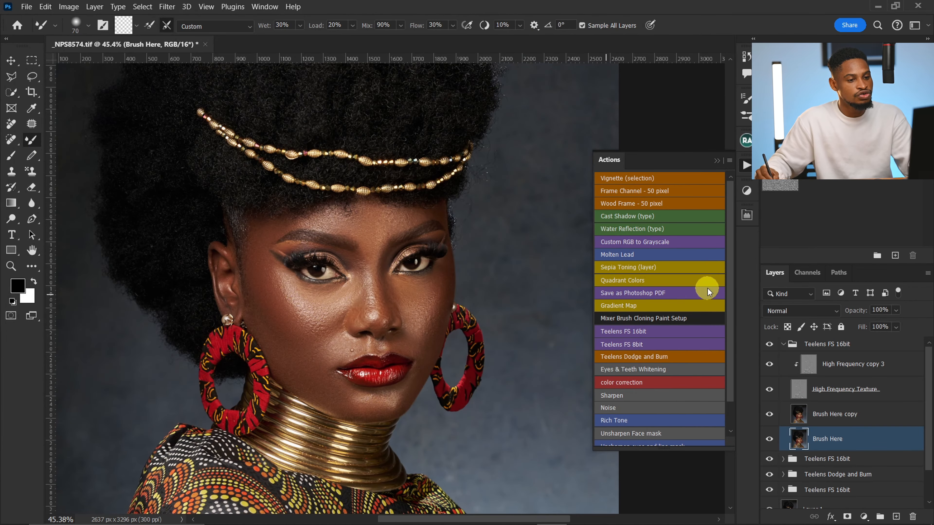
Step: Collapse the top Teelens FS 16bit group and group it together with the next Teelens FS 16bit and Teelens Dodge and Burn groups
left_click(781, 347)
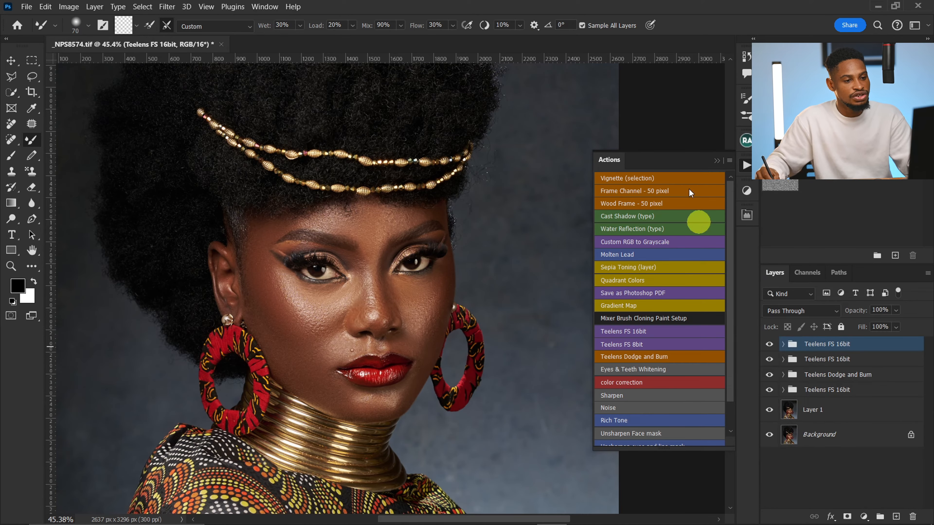
left_click(712, 163)
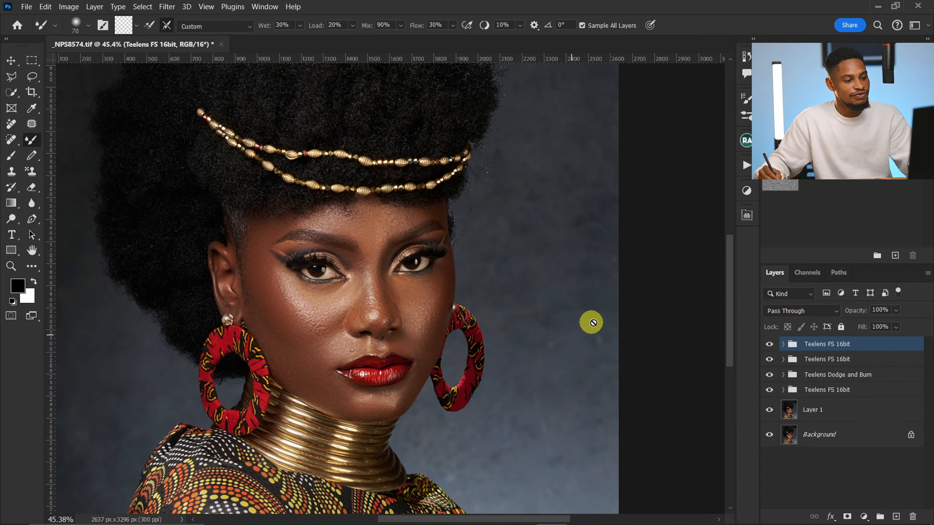
left_click(844, 375, "shift")
key("ctrl+g")
Step: Toggle the visibility of the new combined group to compare the portrait before and after the retouching
left_click(769, 343)
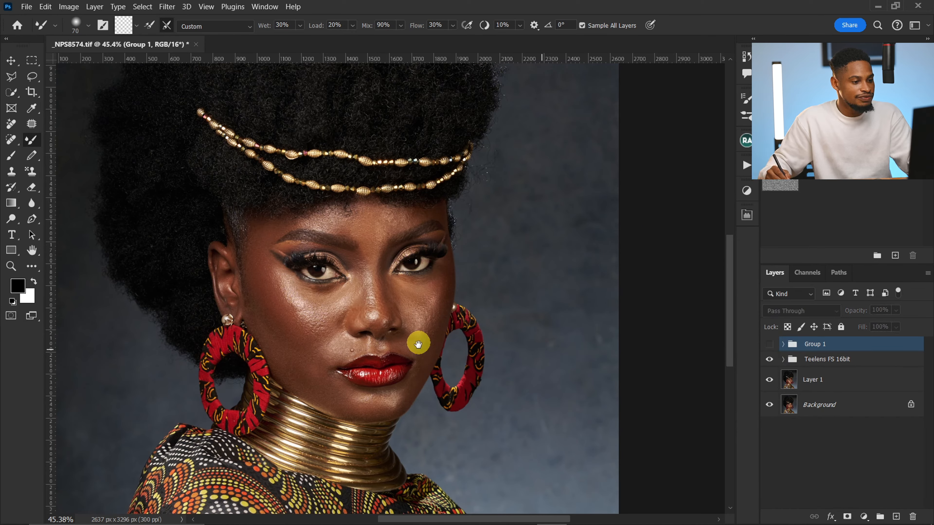
left_click_drag(415, 344, 436, 316)
left_click(769, 344)
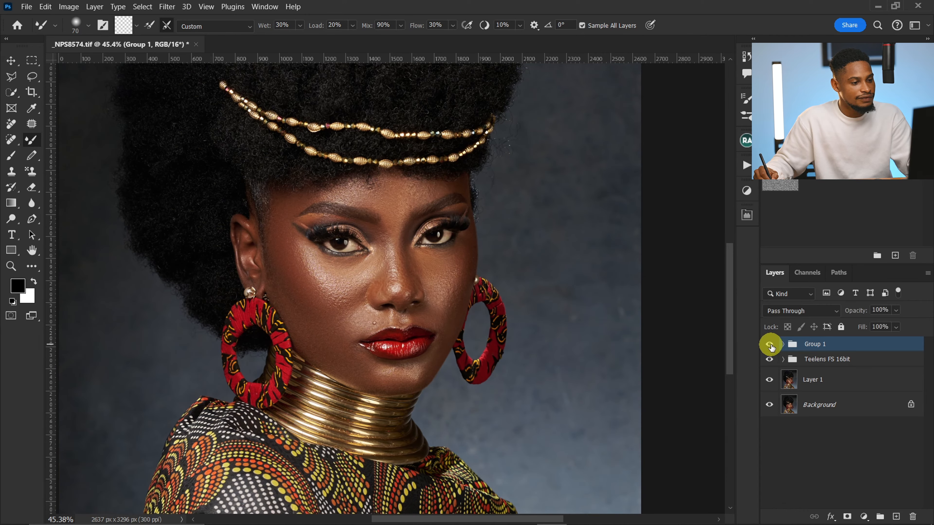
left_click(769, 344)
left_click(768, 344)
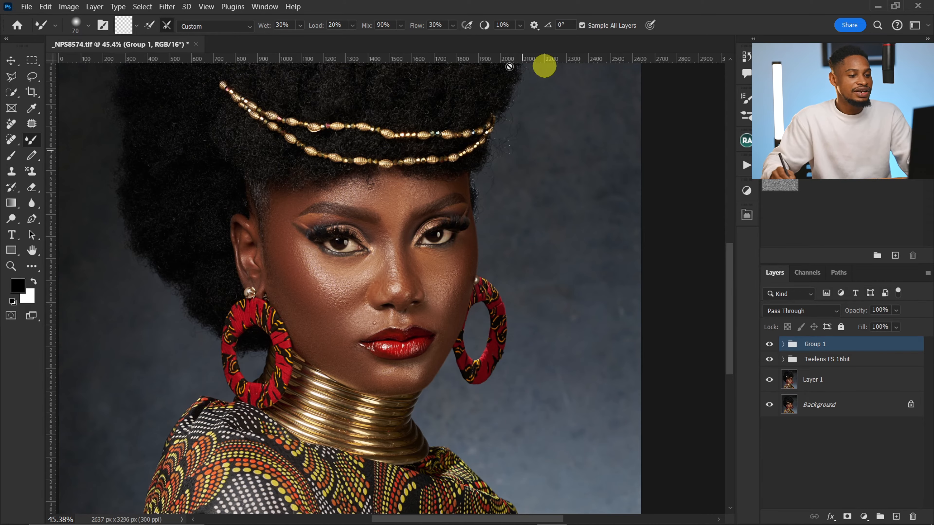
Step: Run the Eyes & Teeth Whitening action above the combined group, with the view close on the eyes
key("z")
left_click_drag(353, 243, 404, 246)
key("b")
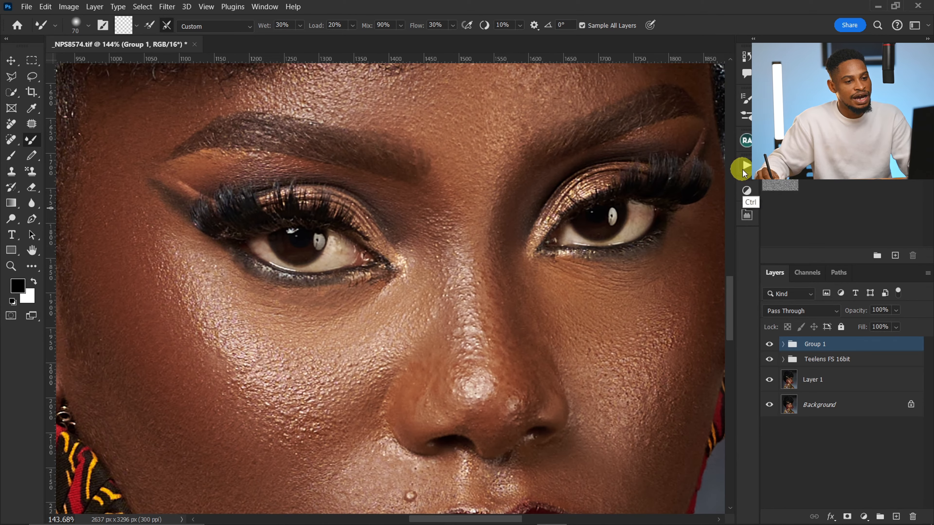
left_click(744, 169)
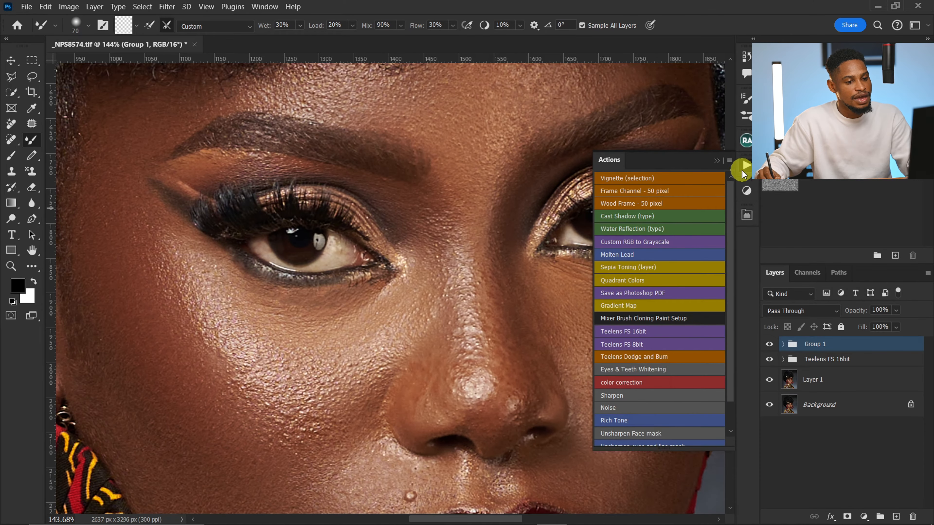
left_click(630, 370)
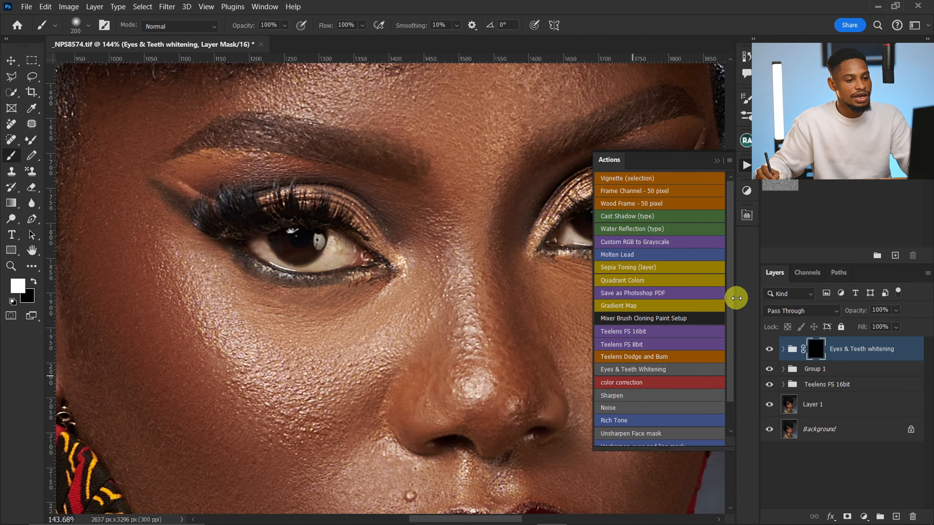
Step: Paint white over the whites of both eyes on the Eyes & Teeth whitening mask with a small brush of 20 to 10 px
left_click(714, 161)
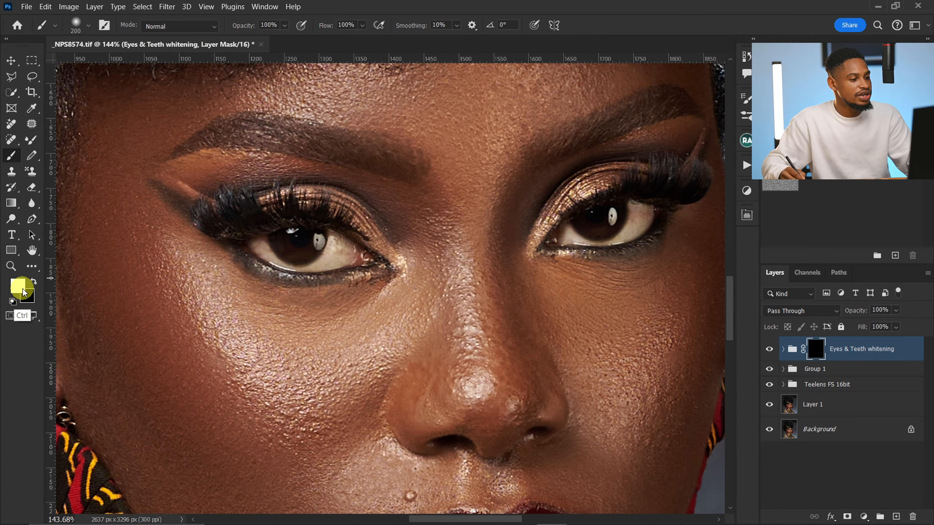
key("bracketleft")
key("bracketleft")
key("bracketleft")
key("bracketleft")
key("bracketleft")
key("bracketleft")
key("bracketleft")
key("bracketleft")
key("bracketleft")
key("bracketleft")
key("bracketleft")
key("bracketleft")
key("bracketleft")
key("bracketleft")
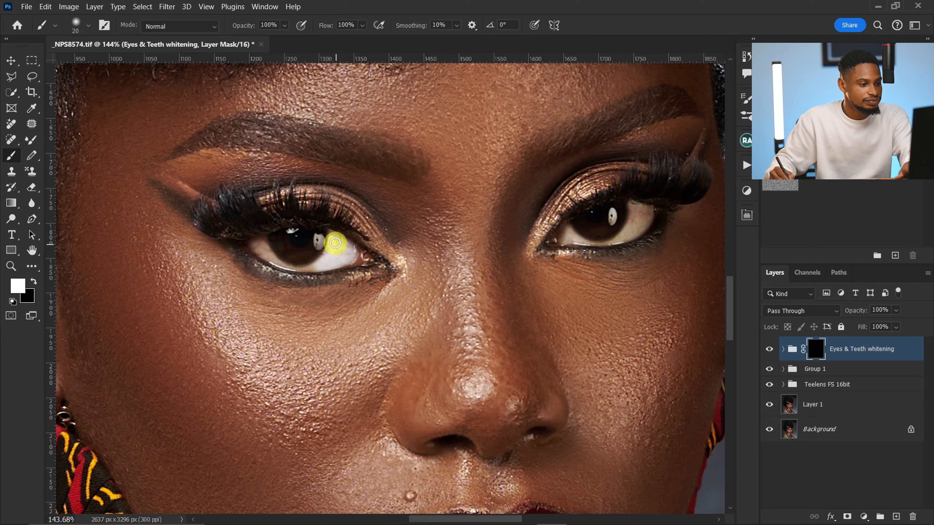
left_click_drag(298, 268, 271, 246)
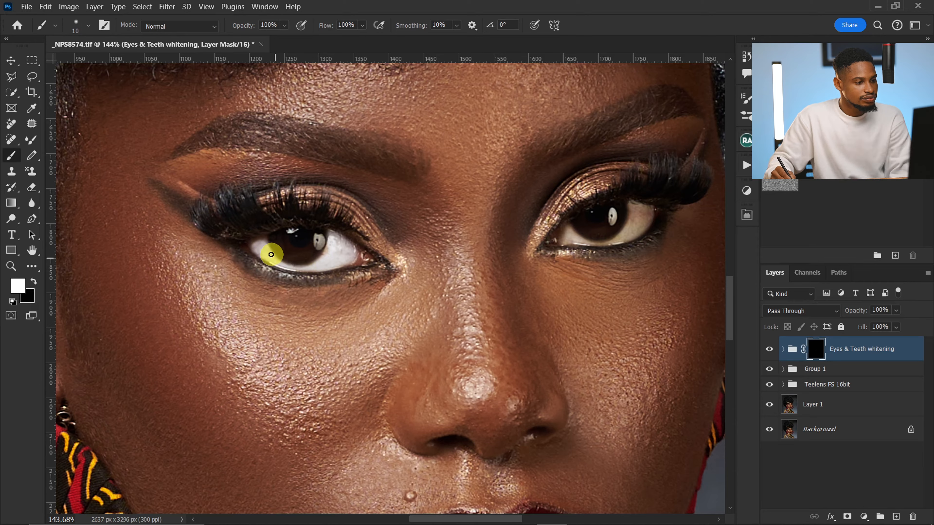
left_click_drag(566, 241, 628, 218)
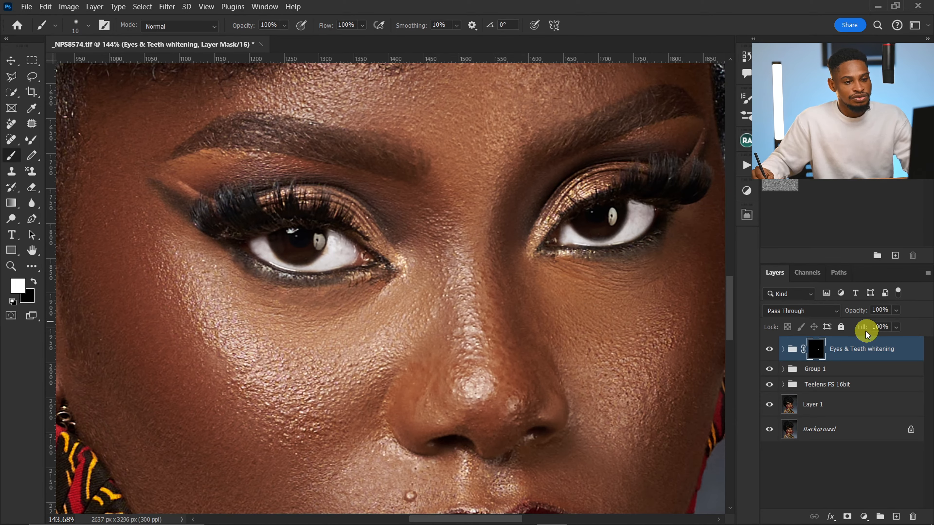
Step: Lower the Eyes & Teeth whitening group's opacity to 68% and feather its mask by 7.4 px
left_click_drag(895, 329, 891, 329)
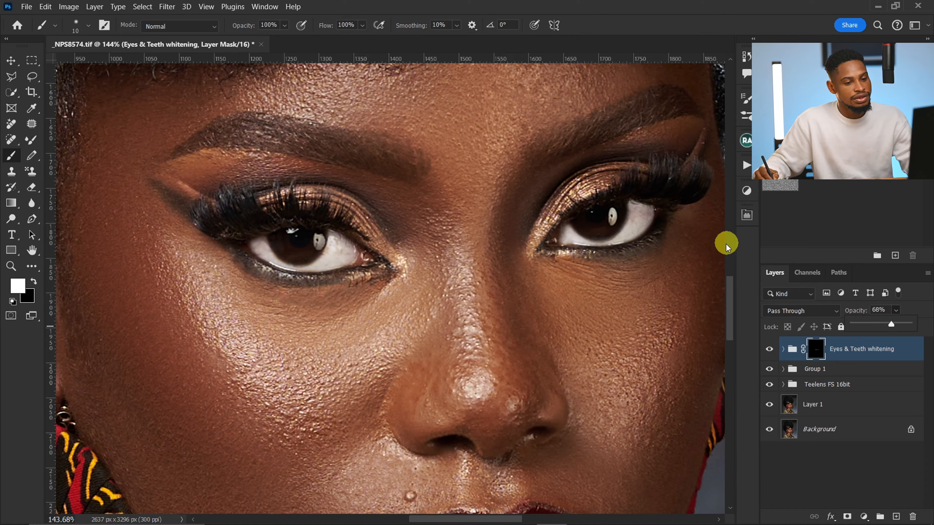
left_click(747, 216)
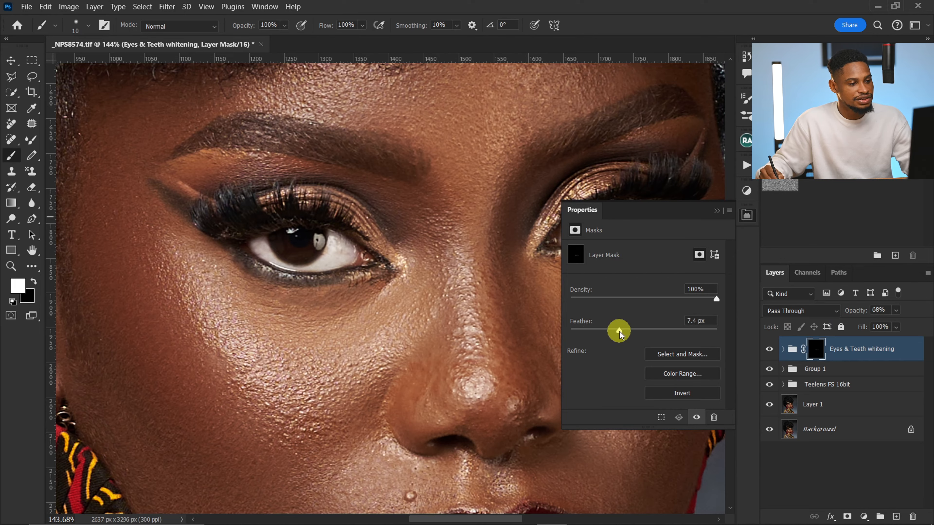
left_click_drag(619, 331, 618, 331)
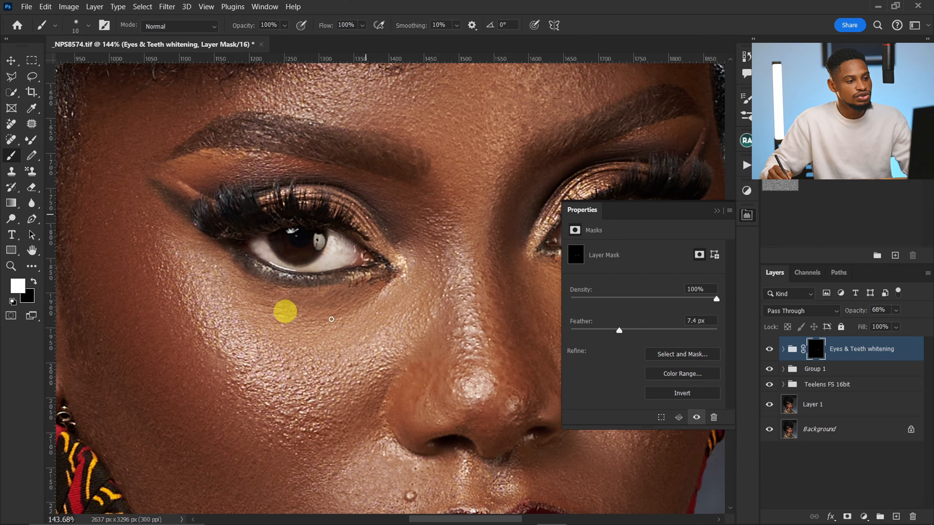
left_click(718, 211)
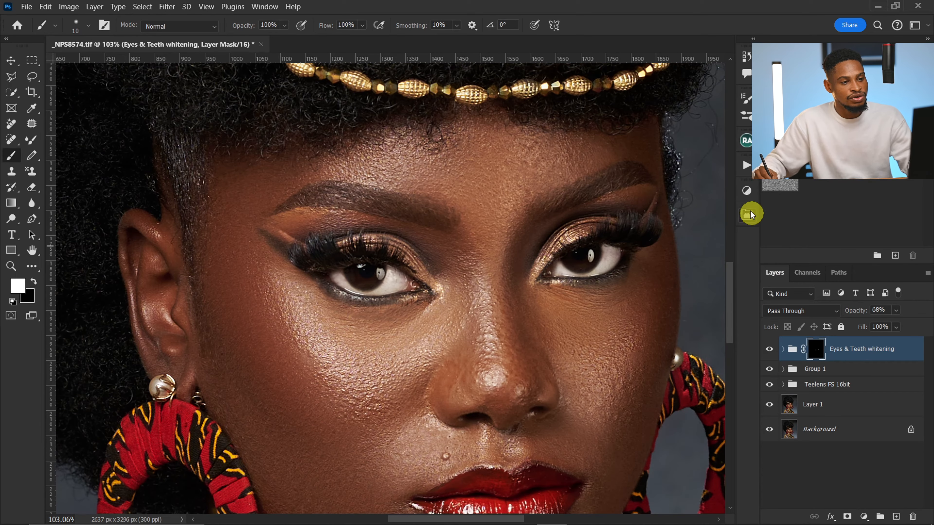
Step: Add a Curves adjustment layer above the whitening group, raise its RGB midtones to brighten the image, and invert its mask to black
left_click(747, 191)
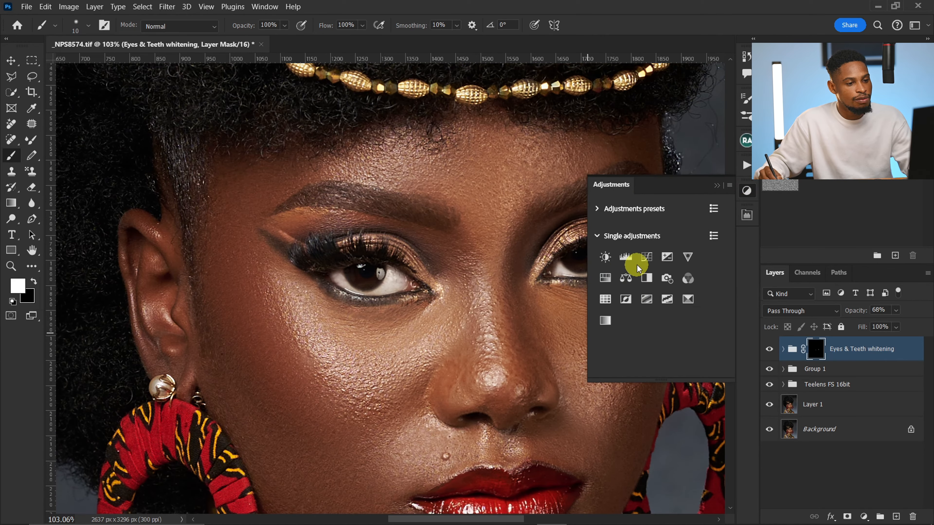
left_click(646, 258)
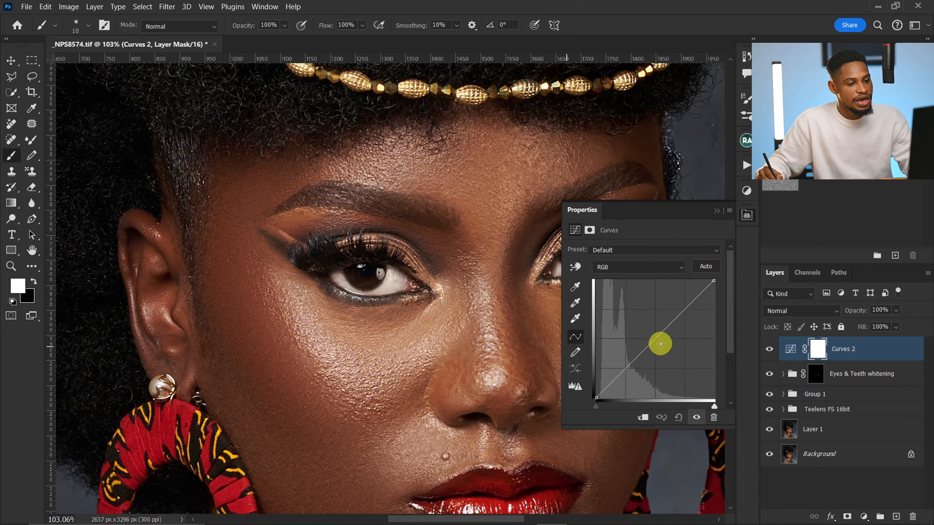
left_click_drag(647, 328, 645, 327)
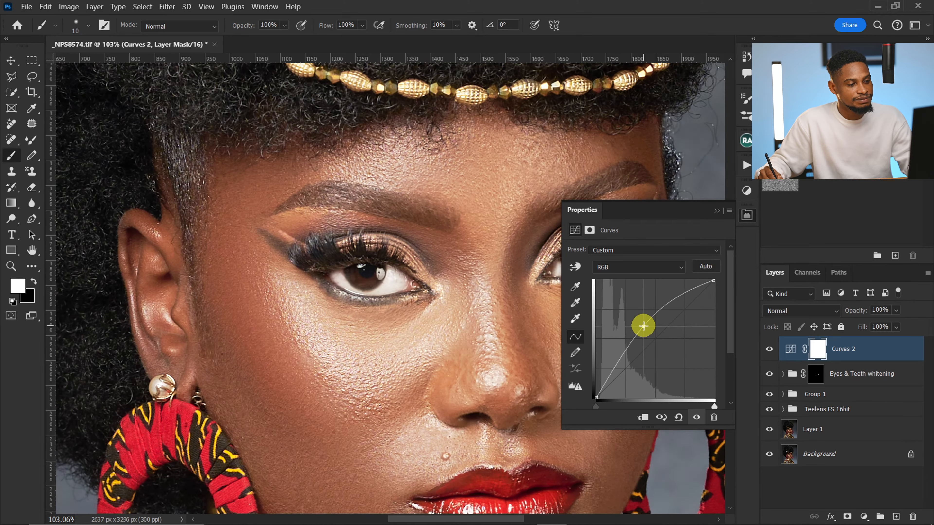
left_click(717, 209)
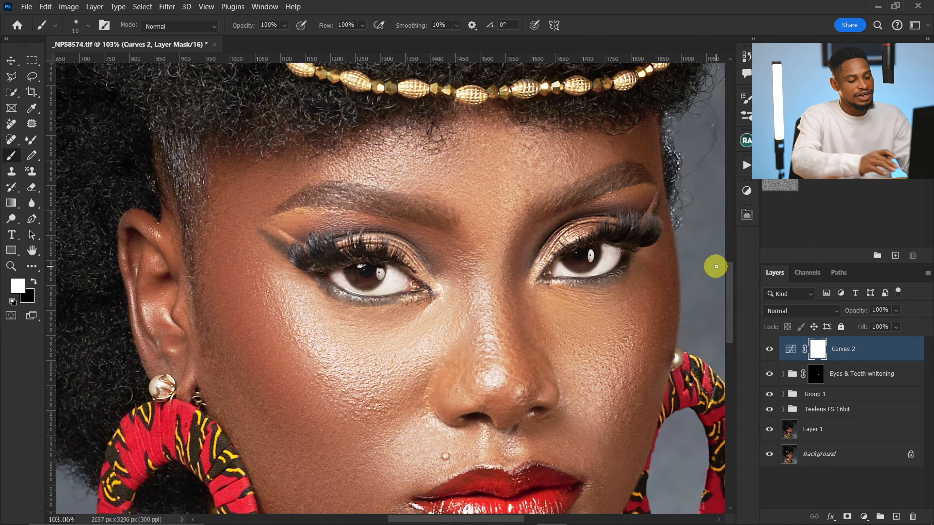
key("ctrl+i")
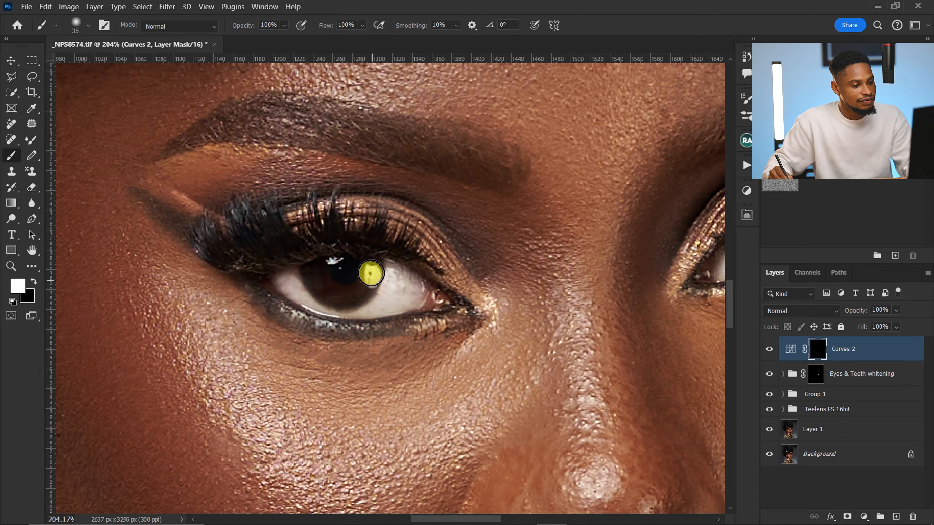
Step: Paint white over the catchlights in both eyes on the Curves 2 mask with a 15 px brush
key("bracketleft")
key("bracketleft")
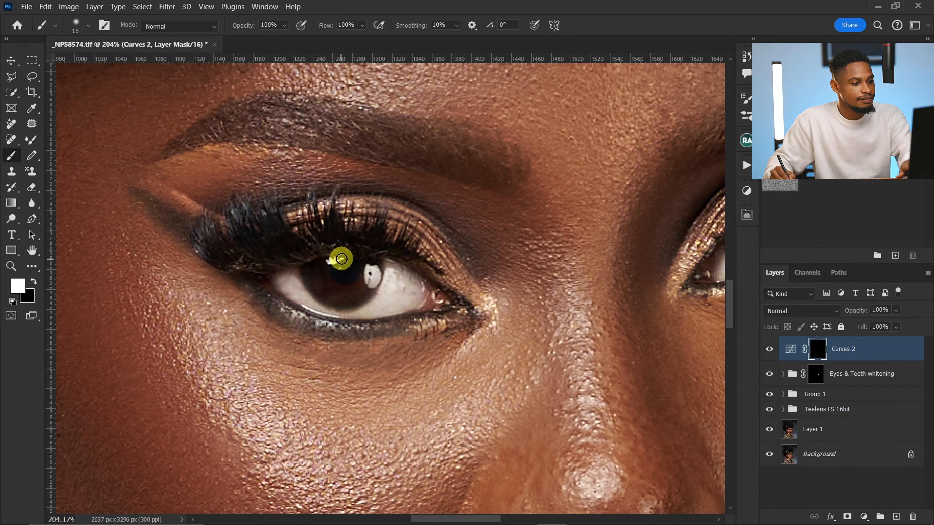
left_click_drag(458, 277, 217, 286)
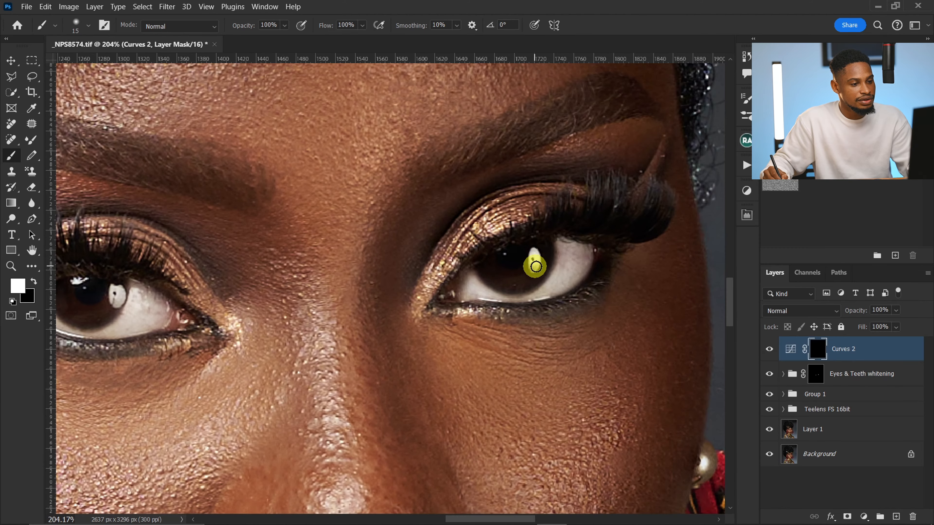
Step: Group the Curves 2 layer together with the Eyes & Teeth whitening group
scroll(504, 253, "down", 6)
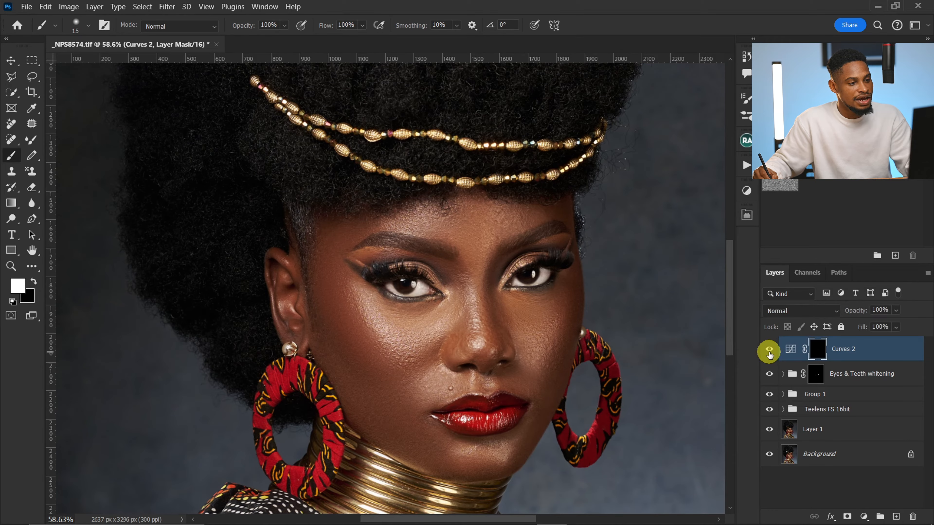
left_click(851, 383, "shift")
key("ctrl+g")
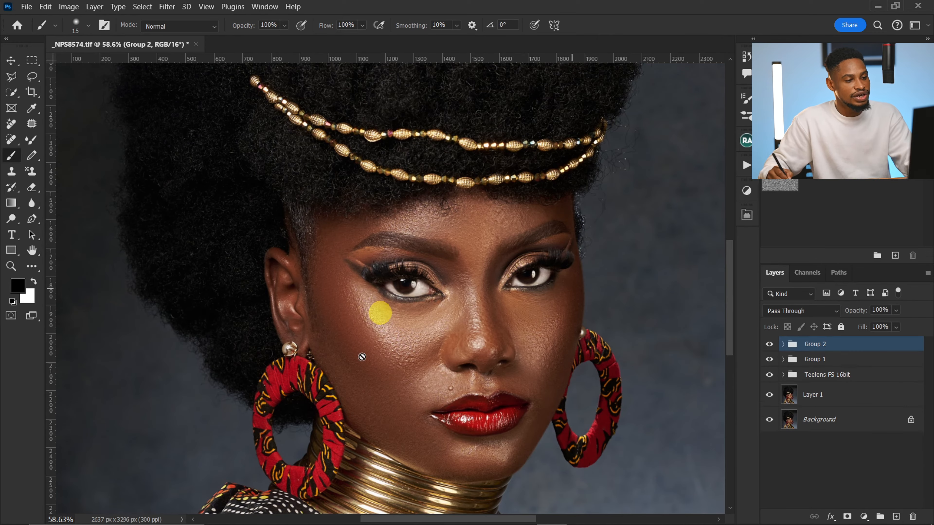
Step: Toggle the visibility of Group 2 with the view on the face to compare the eyes before and after
key("z")
left_click_drag(488, 302, 691, 336)
key("b")
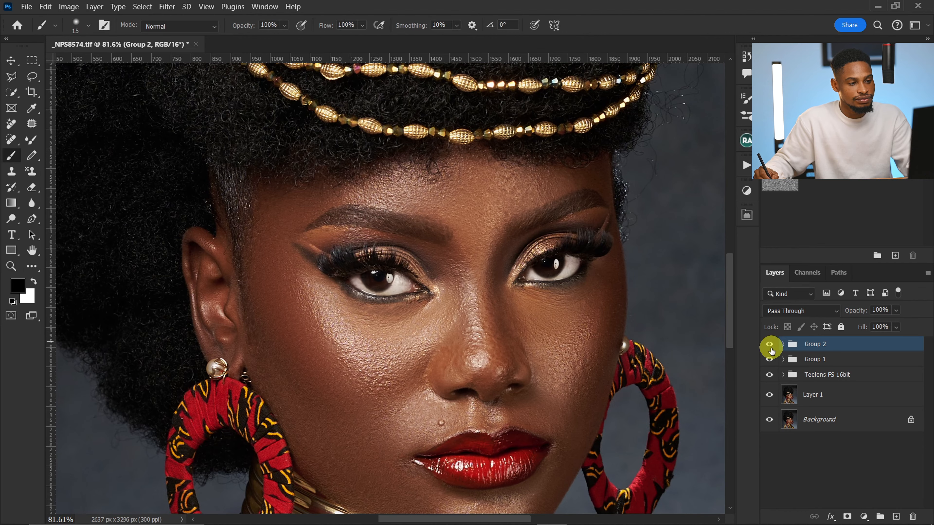
left_click(769, 348)
left_click(769, 348)
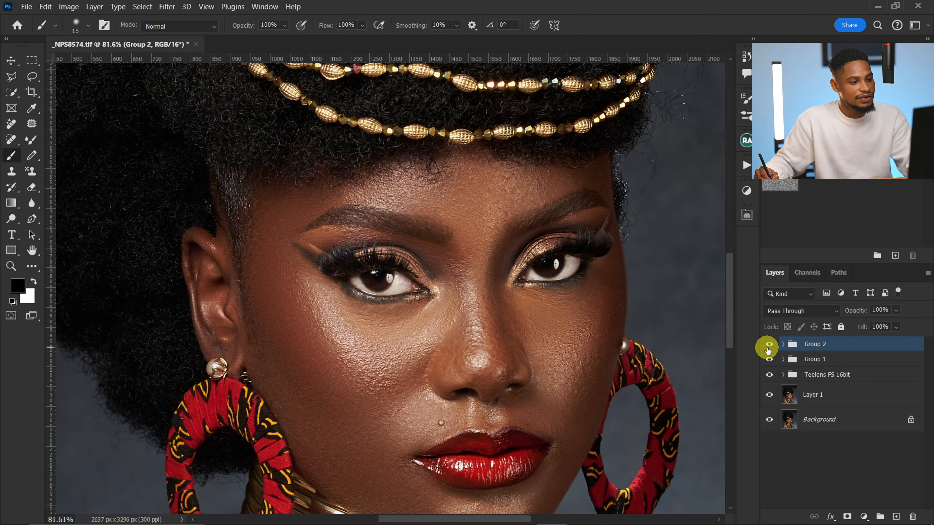
left_click(768, 349)
left_click(767, 350)
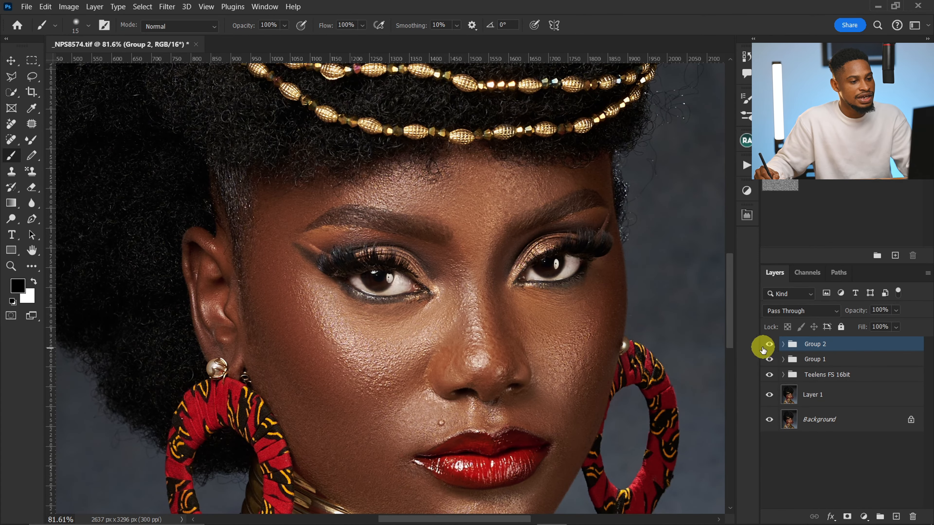
Step: Stamp all visible layers into a new merged layer above Group 2
key("ctrl+space")
left_click_drag(536, 291, 508, 304)
key("space")
left_click_drag(568, 330, 488, 339)
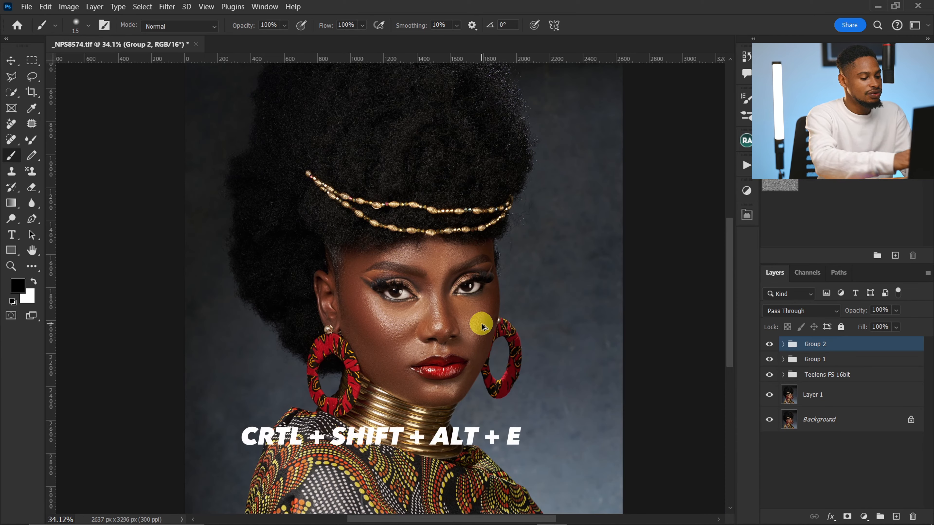
key("ctrl+shift+alt+e")
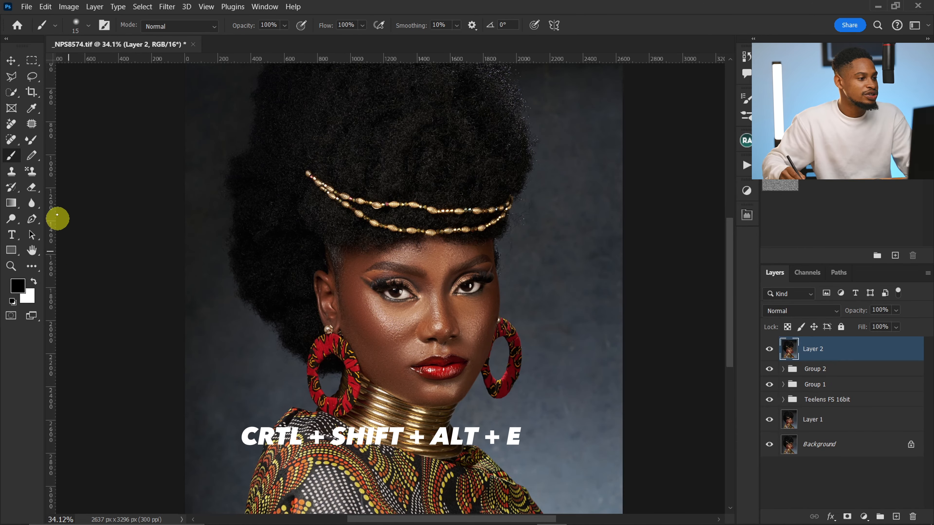
Step: Clean up the small flaws around the inner corner of the eye on Layer 2 using the Remove tool at about size 8
key("z")
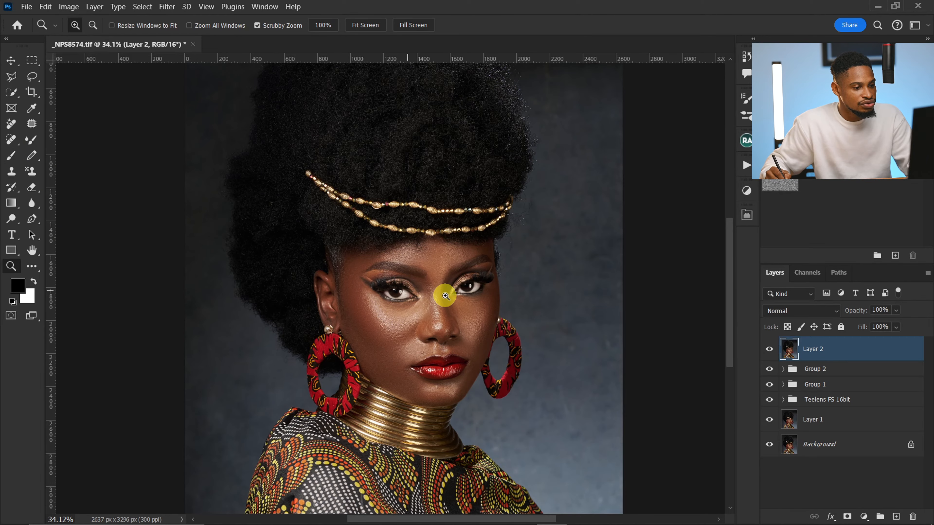
left_click_drag(481, 304, 507, 301)
key("j")
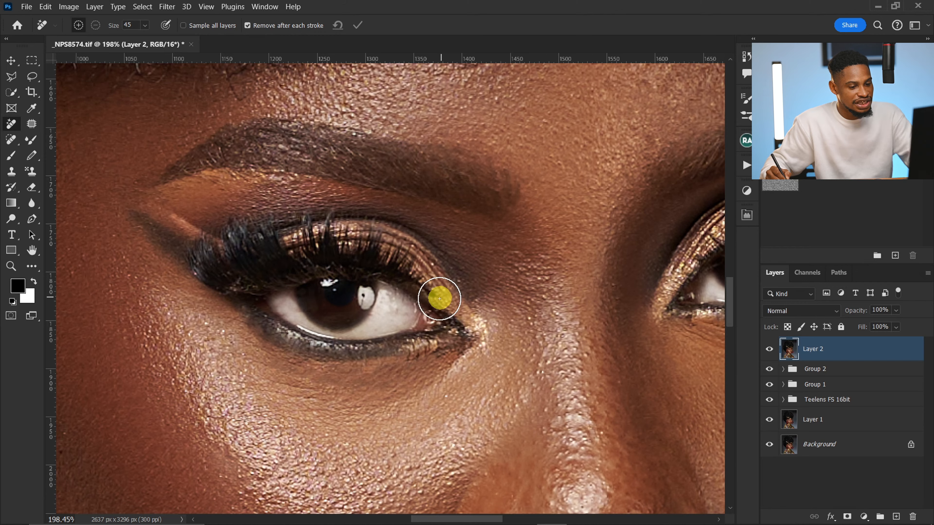
key("bracketleft")
key("bracketleft")
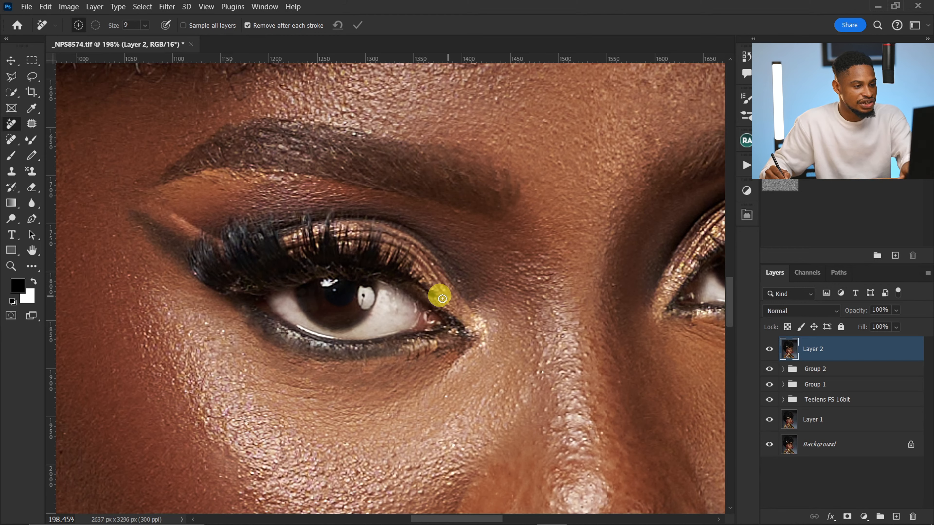
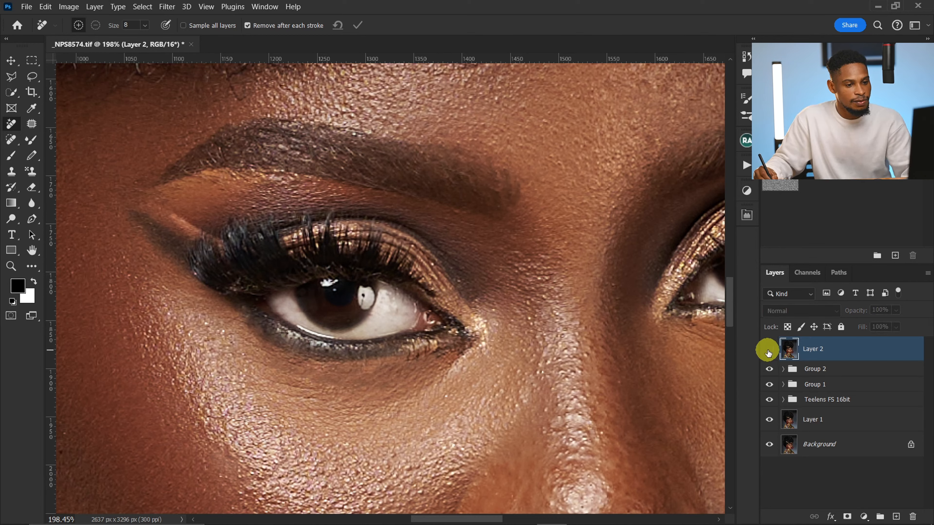
Step: Convert Layer 2 for smart filters
key("z")
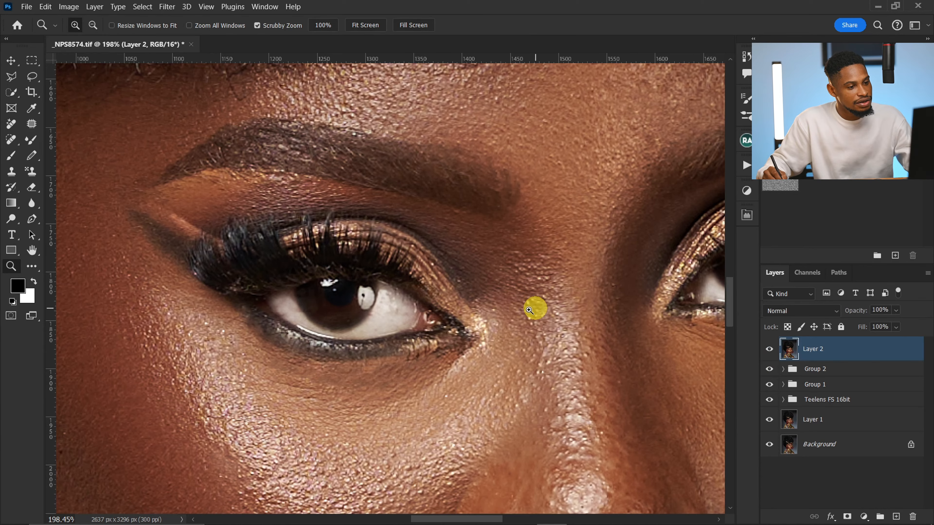
left_click_drag(536, 309, 487, 349)
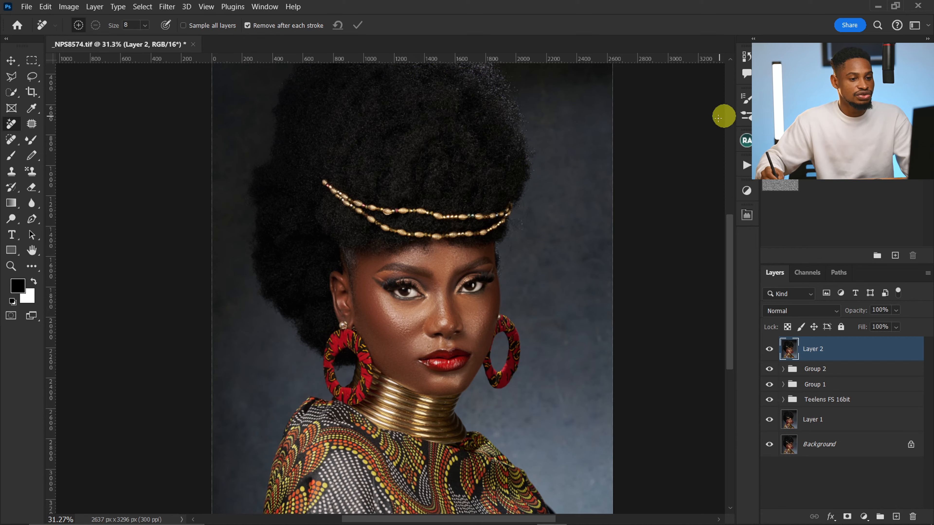
left_click(170, 7)
left_click(226, 37)
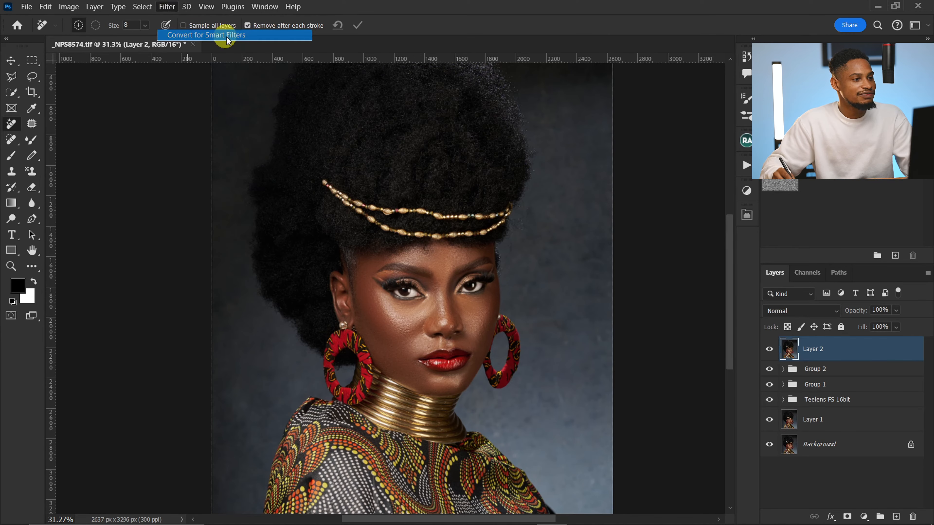
left_click(458, 202)
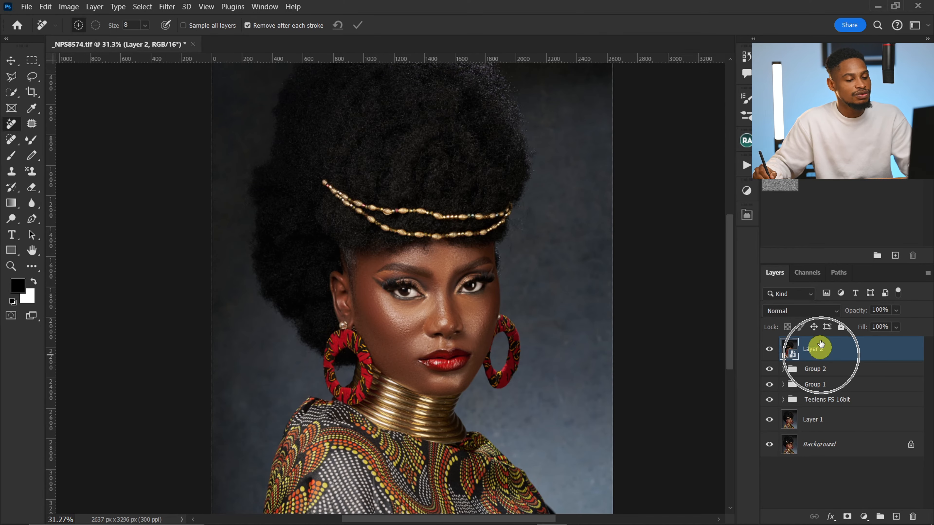
Step: Open the Camera Raw Filter on Layer 2 and expand its Calibration settings
left_click(166, 7)
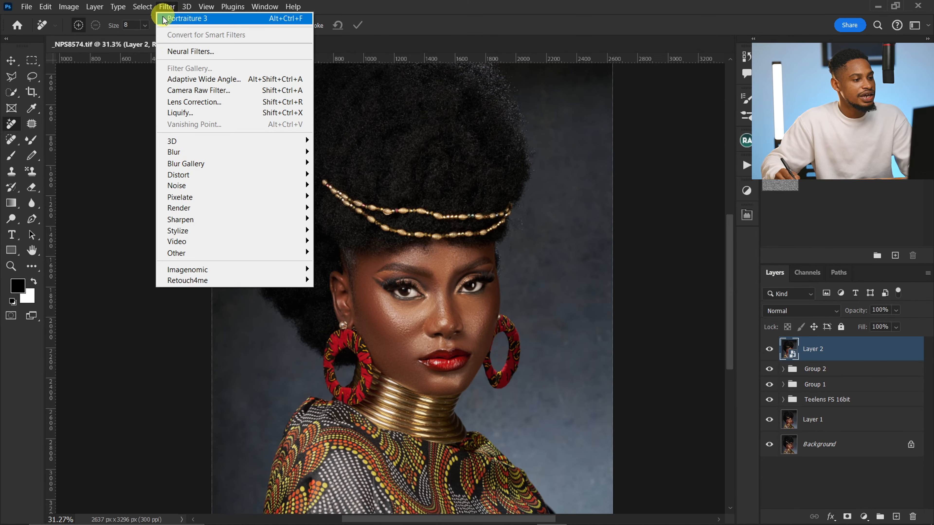
left_click(236, 92)
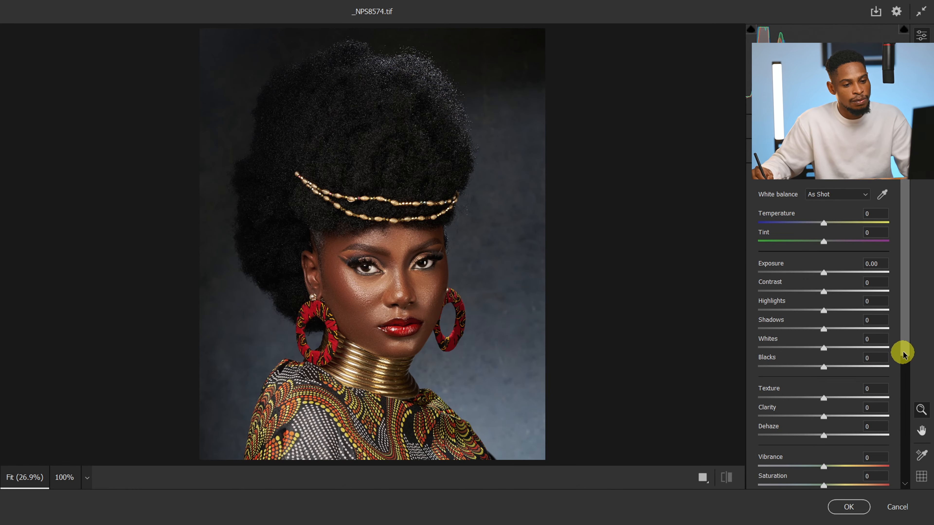
left_click_drag(902, 355, 915, 492)
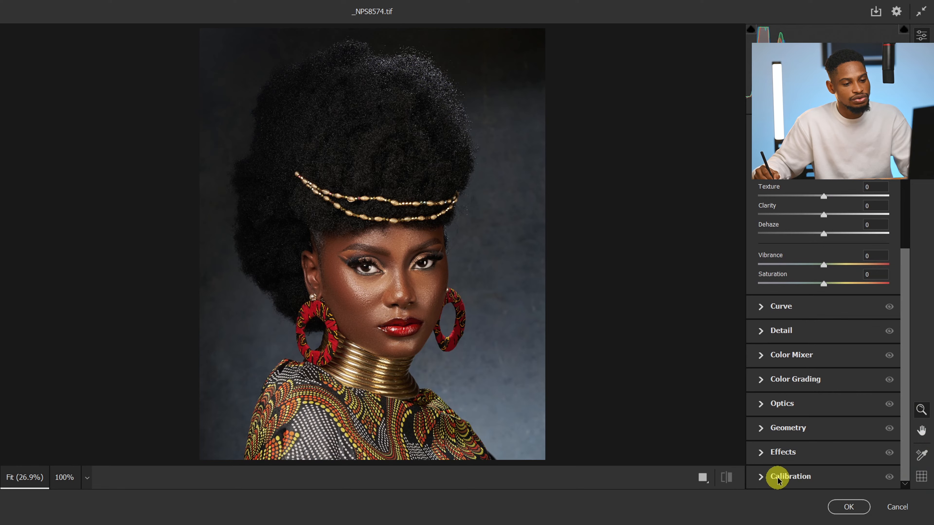
left_click(761, 477)
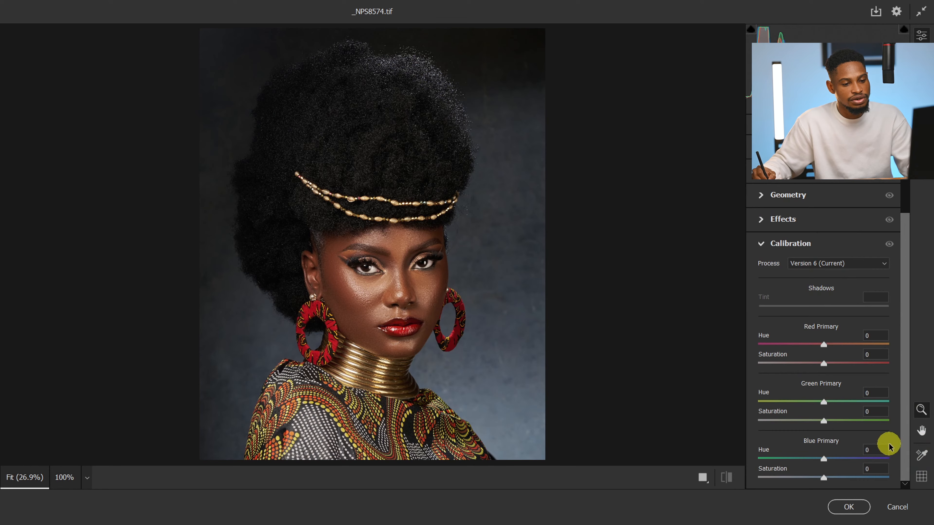
Step: Set the Blue Primary saturation to +58 in the Calibration settings
left_click(822, 482)
left_click(831, 461)
left_click(827, 458)
left_click(829, 484)
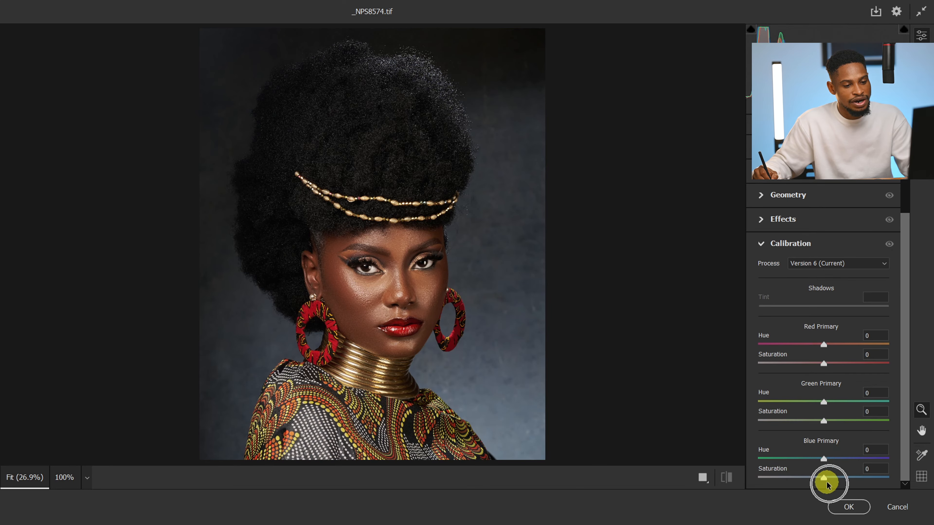
left_click_drag(826, 482, 848, 481)
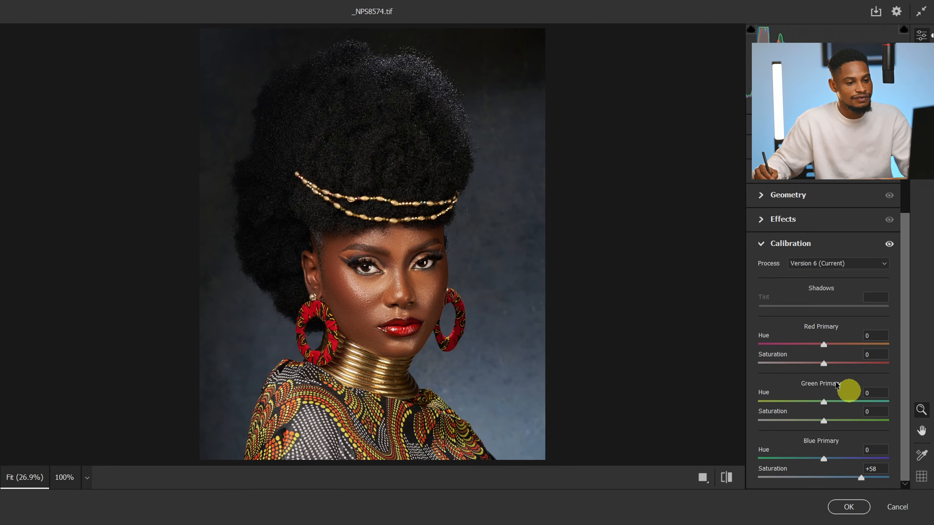
left_click(762, 245)
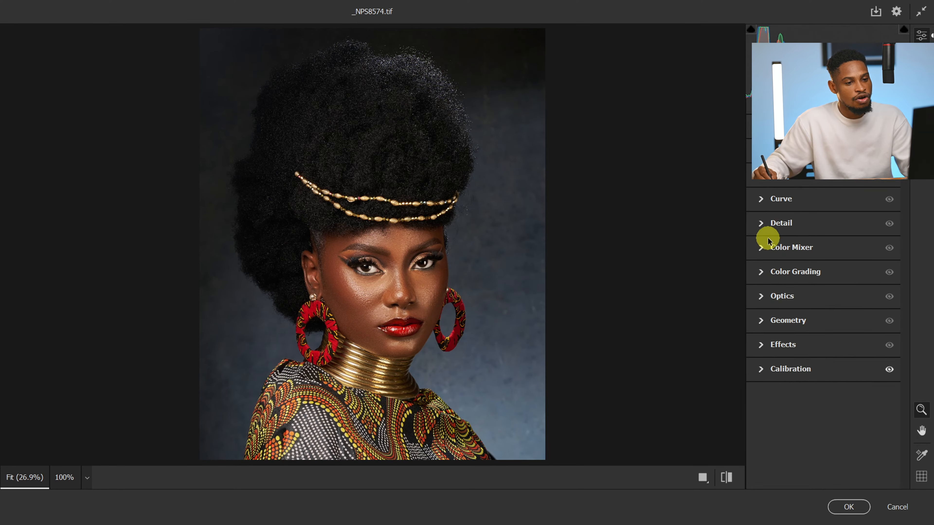
Step: Expand the Color Mixer and examine the face, gold neck rings and patterned clothing up close against the default settings
left_click(760, 247)
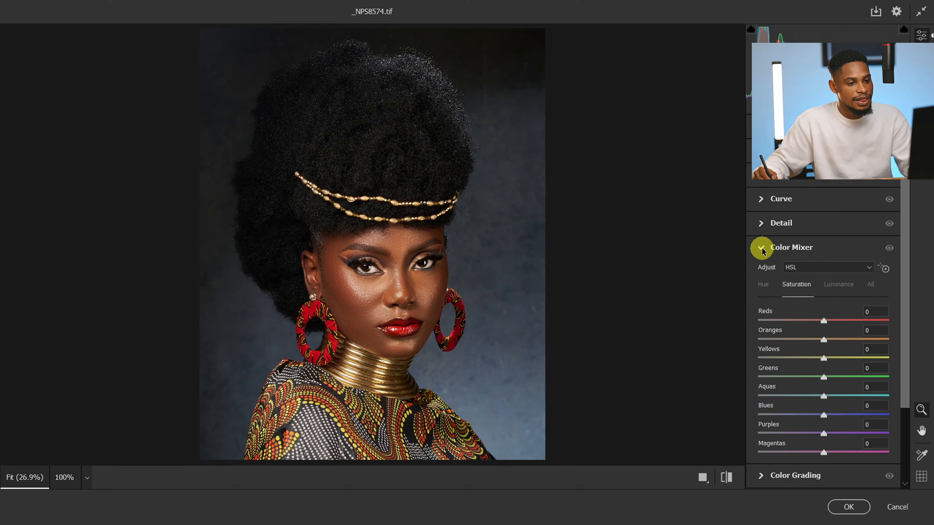
key("ctrl")
key("ctrl")
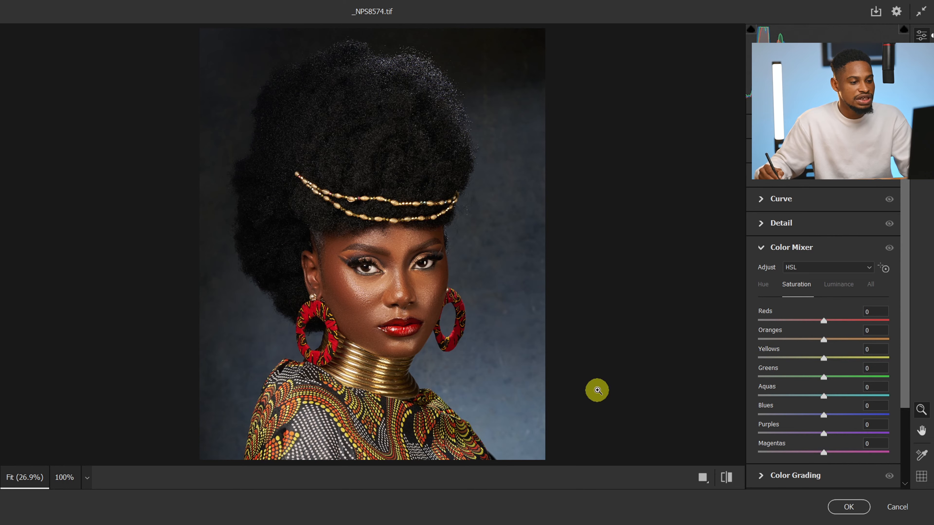
left_click_drag(403, 289, 429, 294)
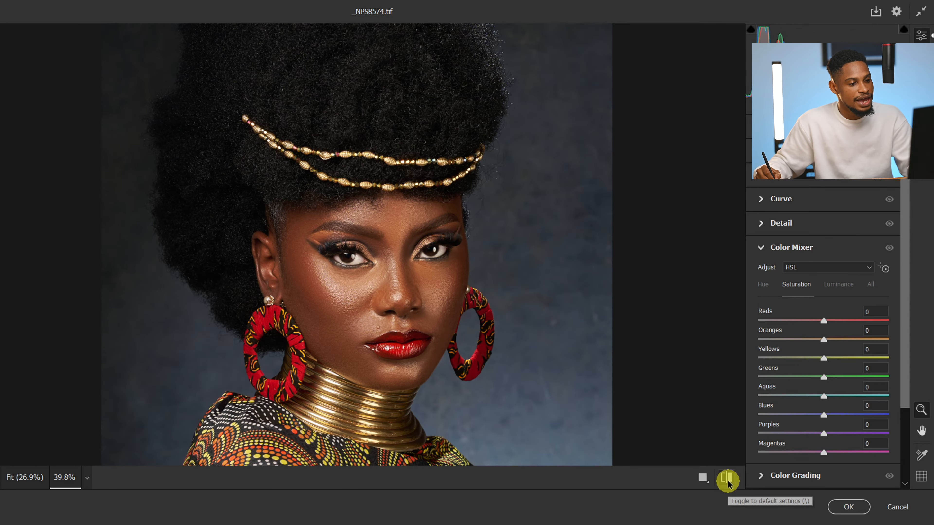
left_click(476, 324, "alt")
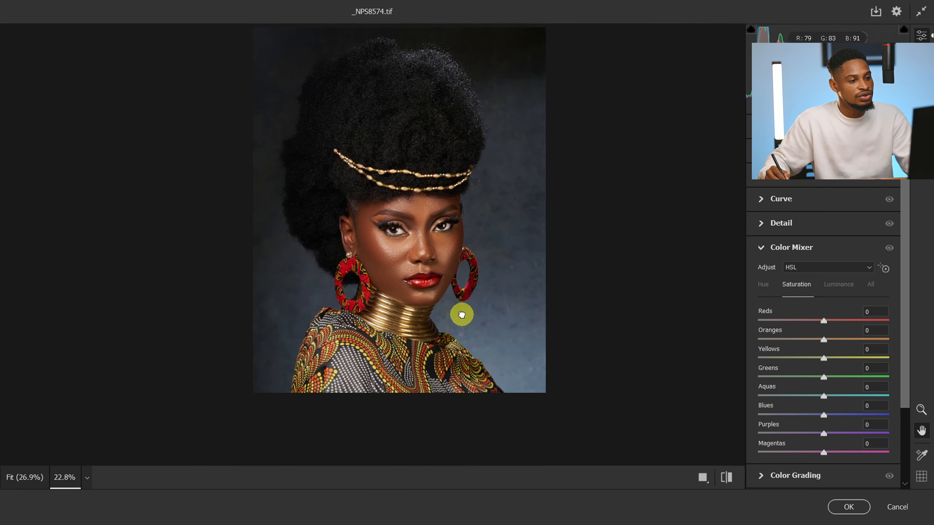
left_click_drag(409, 374, 477, 378)
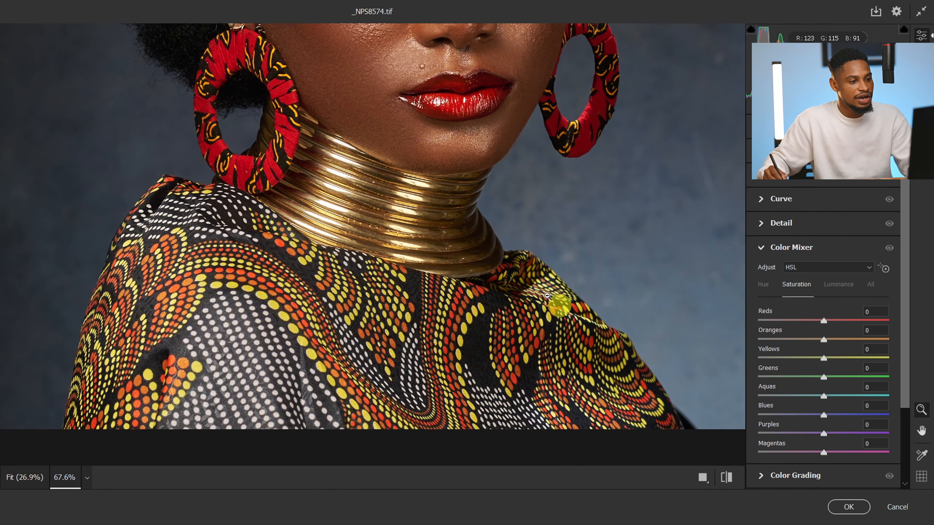
left_click(513, 268, "alt")
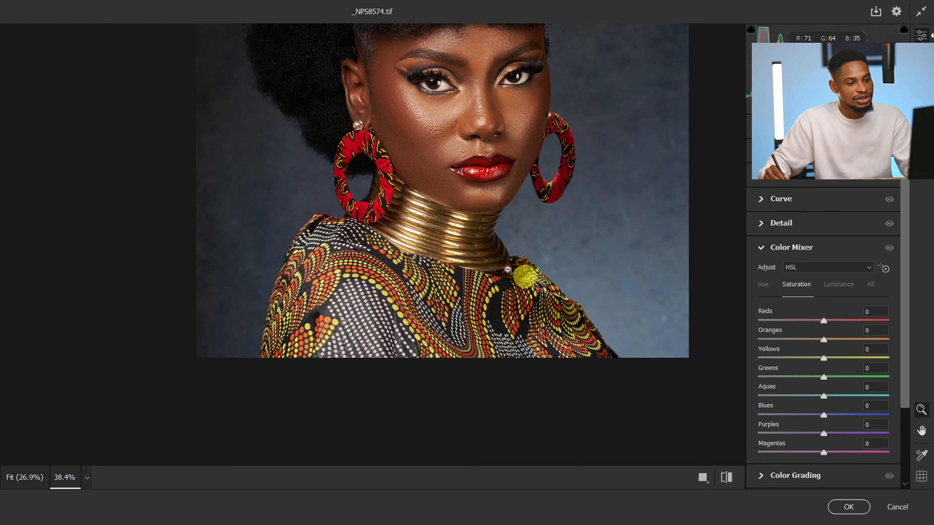
left_click_drag(467, 238, 494, 250)
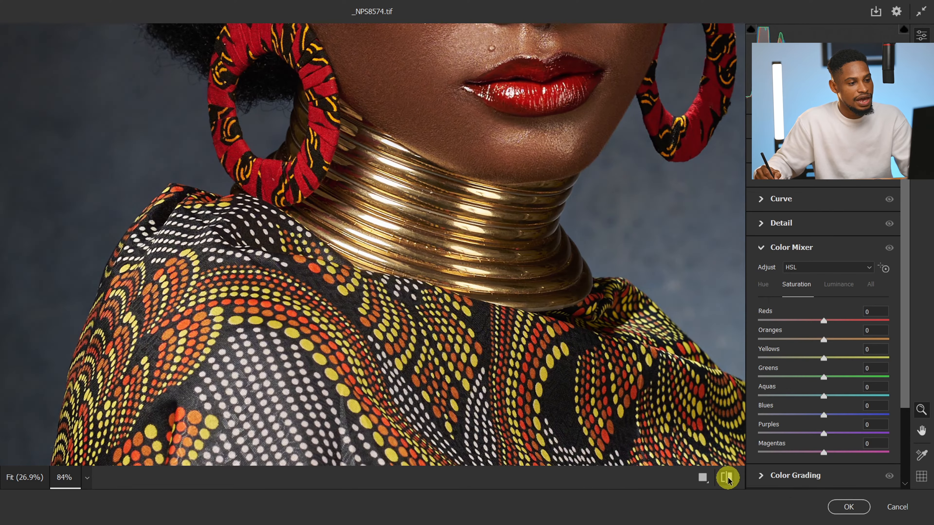
left_click_drag(558, 274, 456, 275)
key("space")
left_click_drag(552, 223, 479, 329)
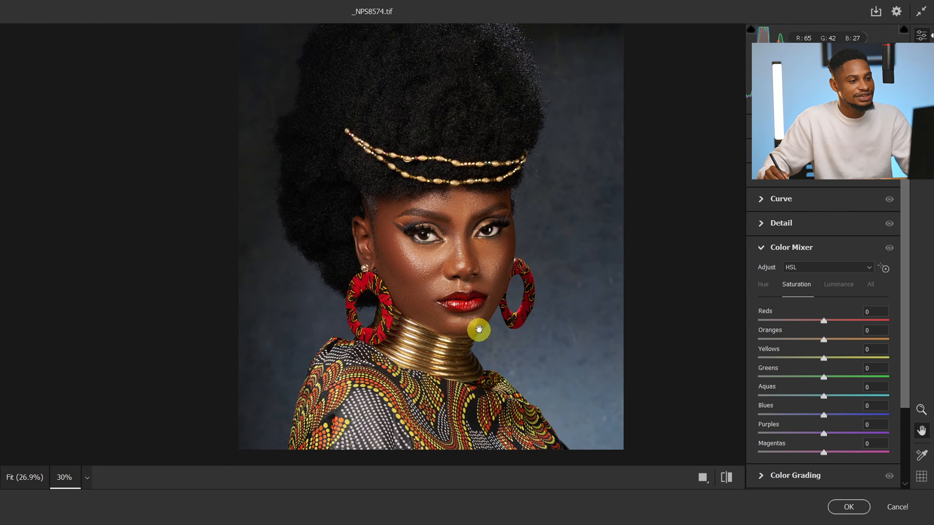
left_click_drag(491, 246, 517, 214)
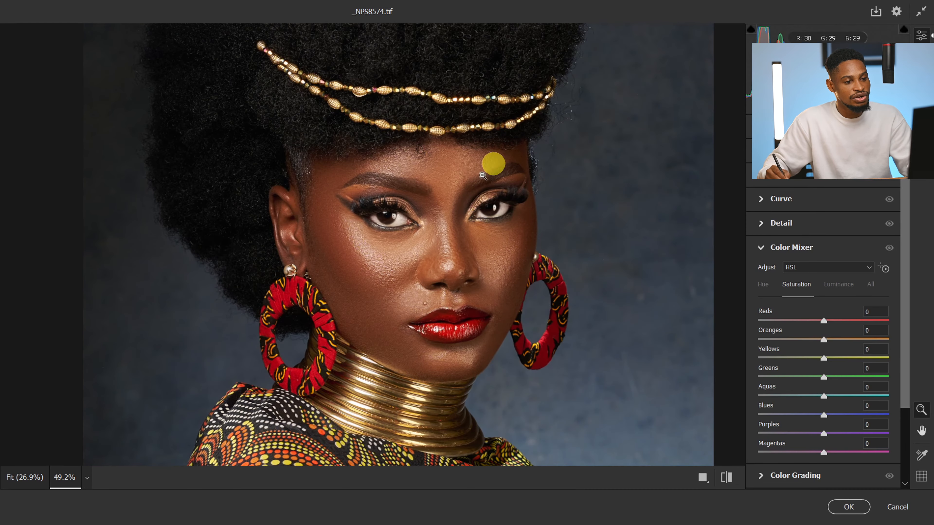
Step: Set the Color Mixer's Oranges saturation to -18, compare with the default settings, and apply the Camera Raw Filter
left_click(825, 345)
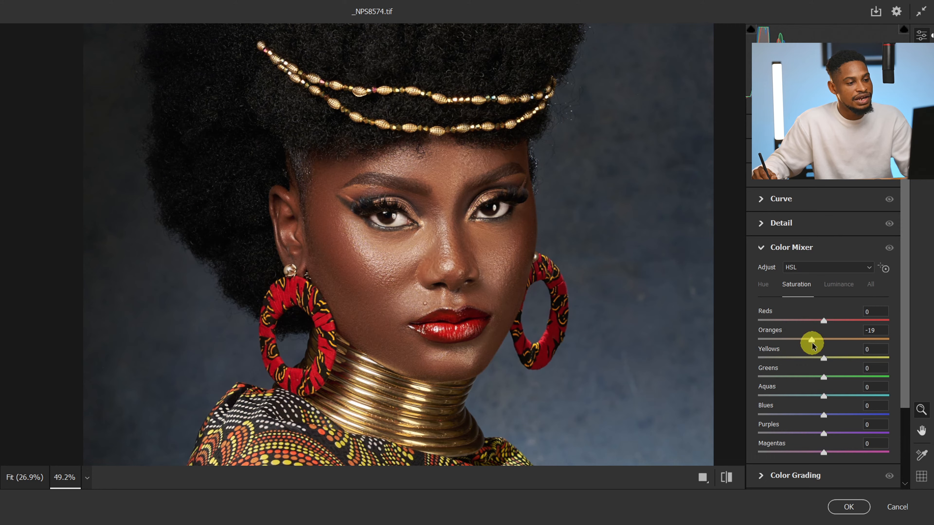
left_click_drag(813, 346, 813, 345)
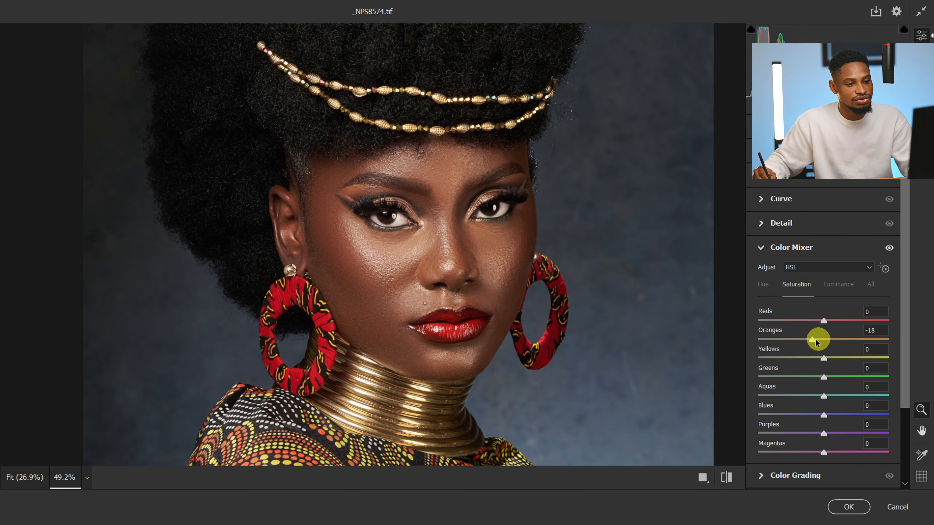
left_click(727, 478)
left_click(728, 479)
left_click(729, 481)
left_click(729, 480)
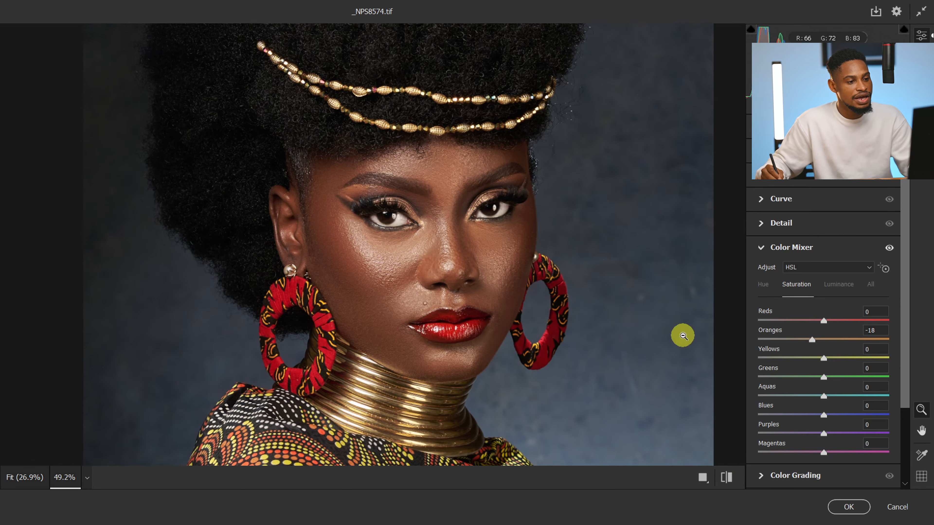
left_click(848, 507)
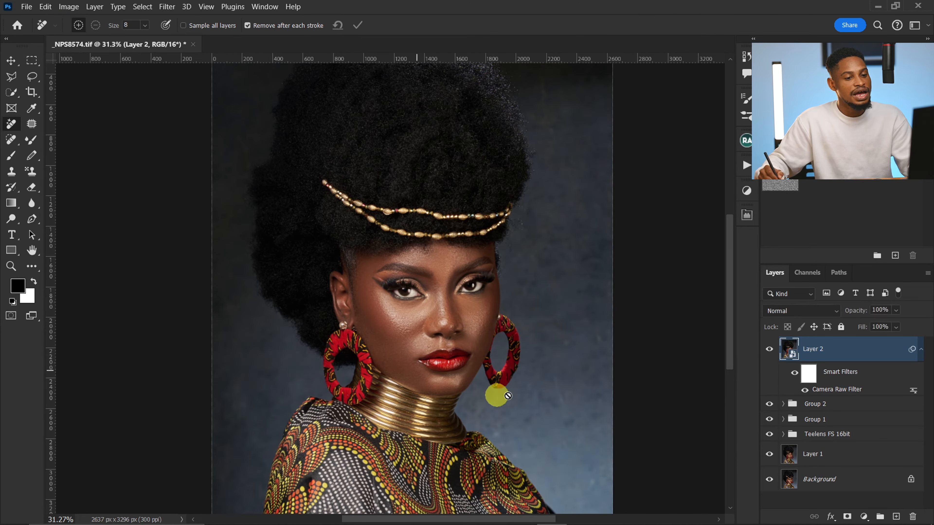
Step: Run the Rich Tone action above Layer 2 and compare the portrait with the resulting gradient map on and off
left_click(744, 167)
left_click(659, 425)
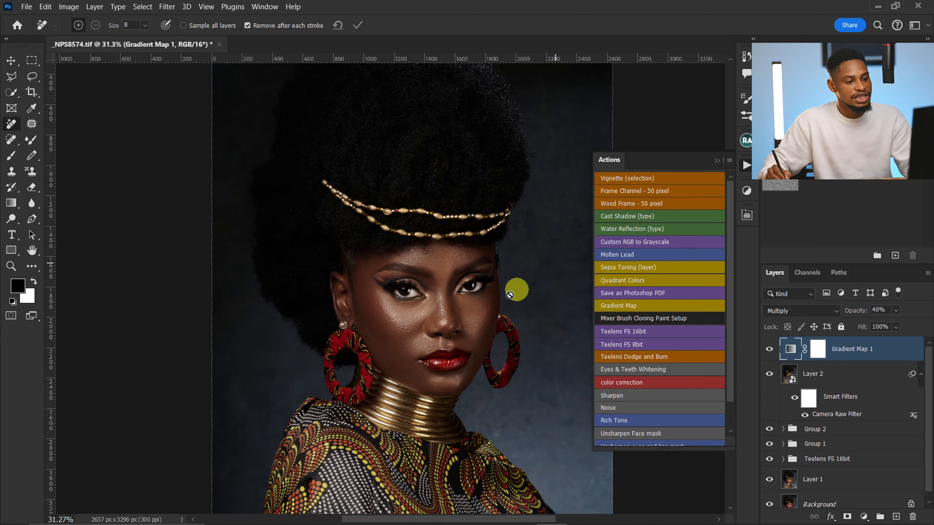
left_click(717, 162)
key("z")
left_click_drag(462, 304, 504, 289)
key("j")
left_click(769, 350)
left_click(769, 349)
left_click_drag(569, 254, 558, 188)
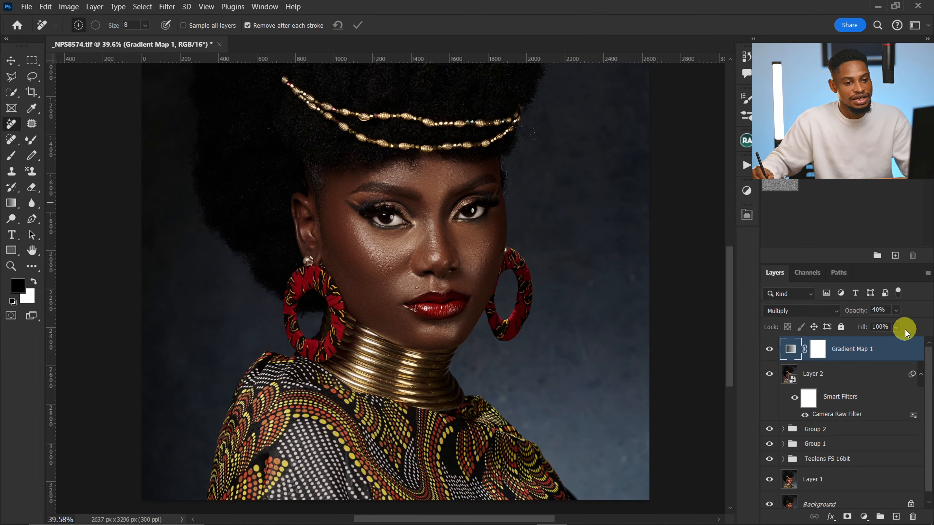
Step: Set the Gradient Map 1 layer's opacity to 11% and compare the portrait with the layer hidden and shown
left_click(896, 310)
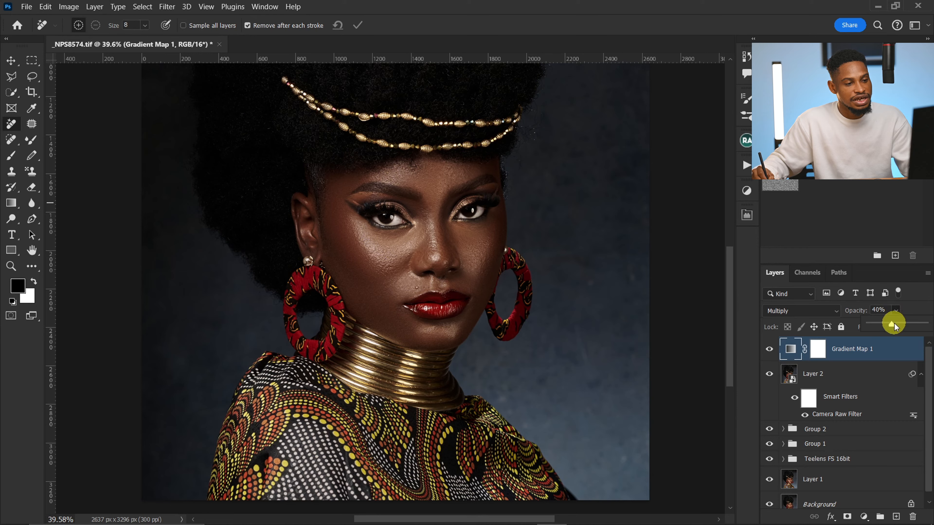
left_click_drag(883, 327, 881, 328)
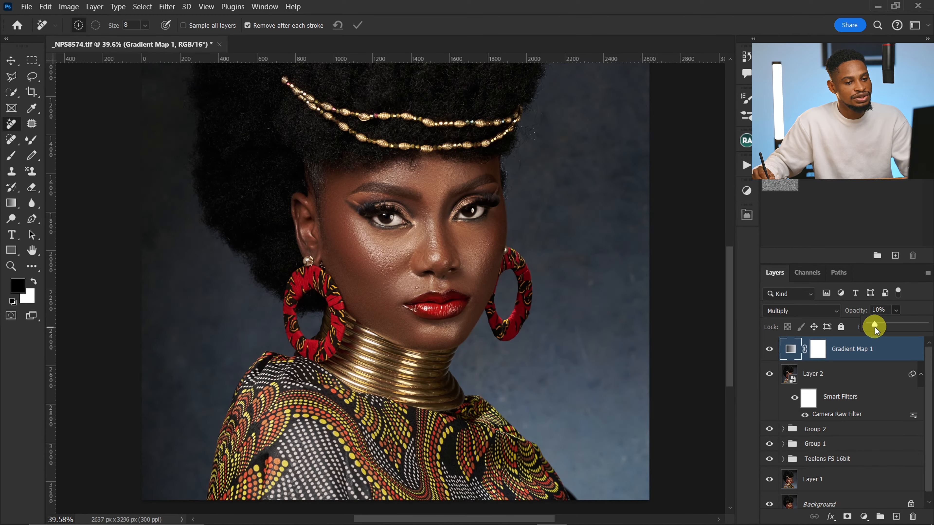
left_click(768, 351)
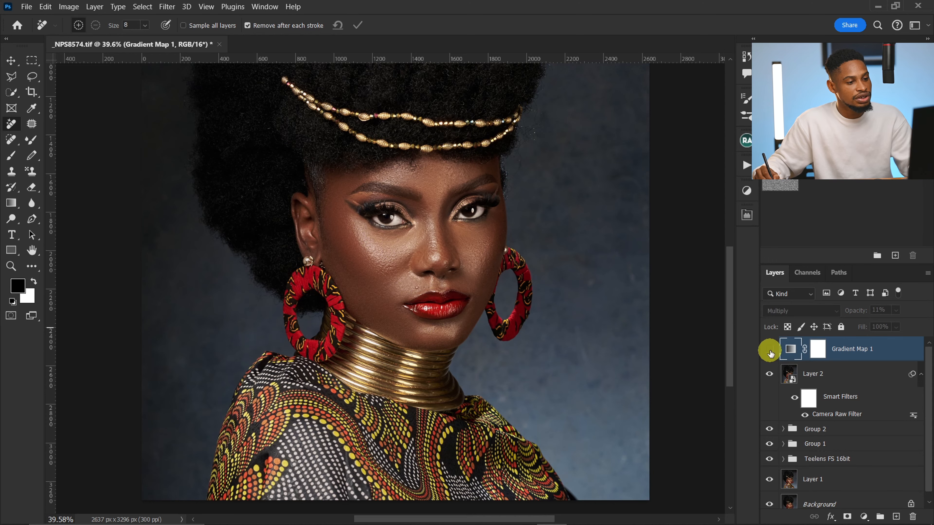
left_click(770, 352)
left_click(771, 353)
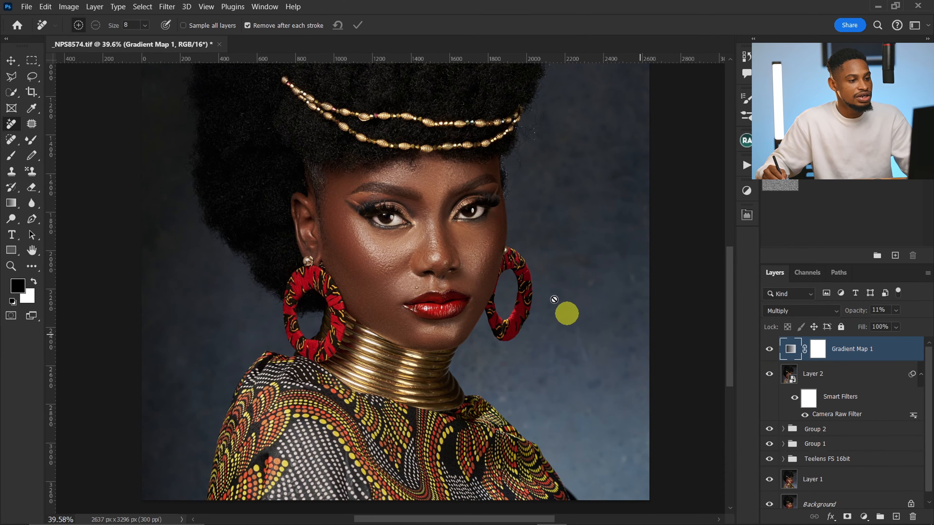
Step: Group the Gradient Map 1 layer with Layer 2 and compare the portrait with the new group hidden and shown
key("z")
mouse_move(532, 275)
left_mouse_down()
mouse_move(475, 294)
mouse_move(493, 292)
mouse_move(471, 327)
mouse_move(506, 295)
left_mouse_up()
key("j")
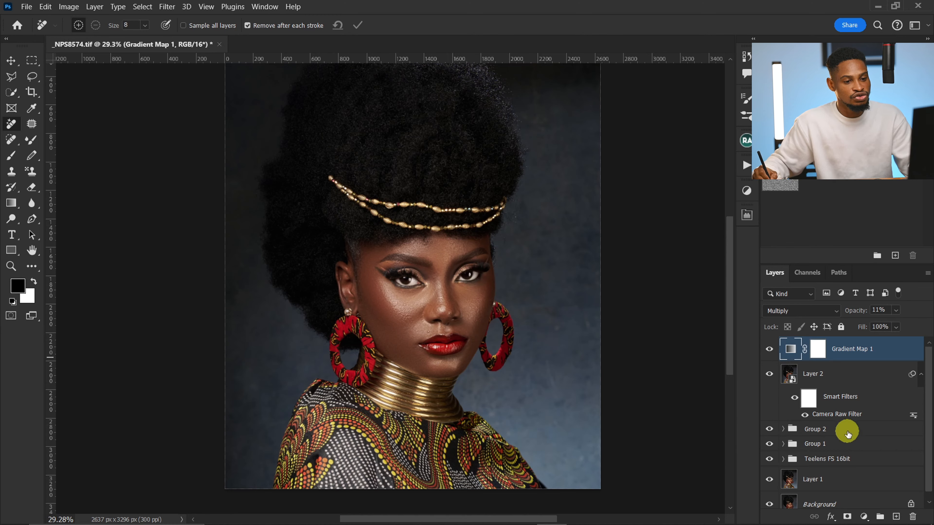
left_click(857, 421, "shift")
key("ctrl+g")
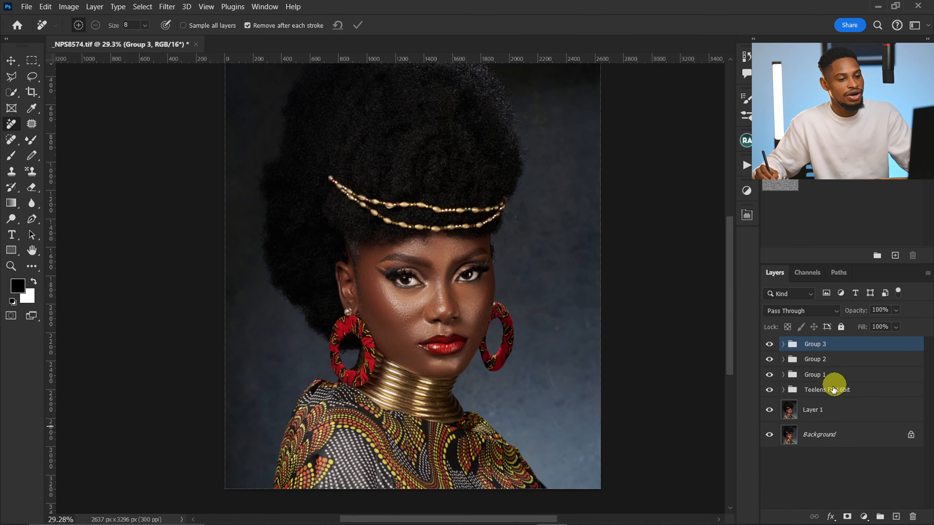
left_click(771, 350)
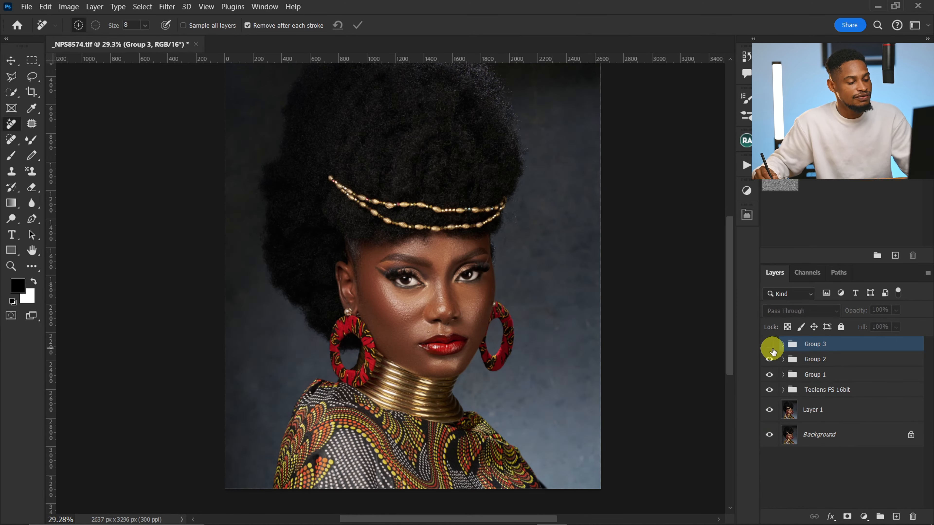
left_click(770, 346)
left_click(772, 352)
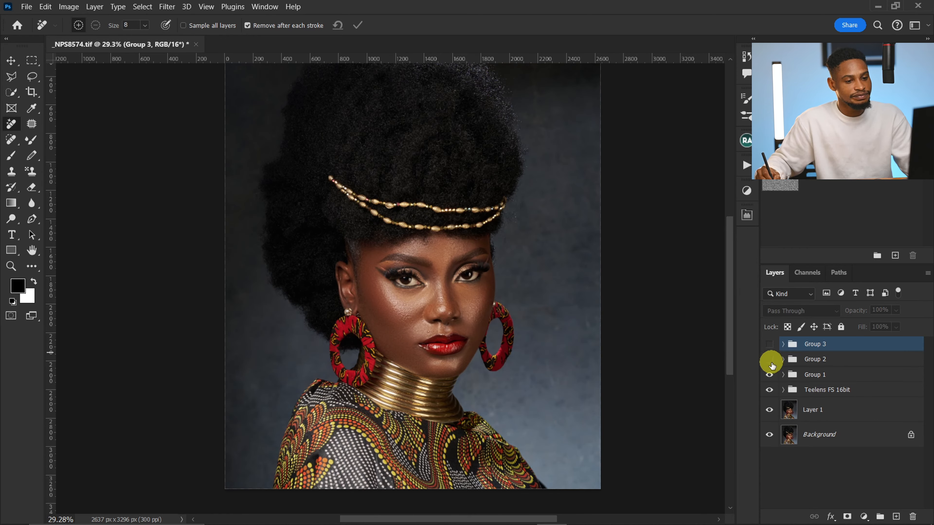
left_click(768, 348)
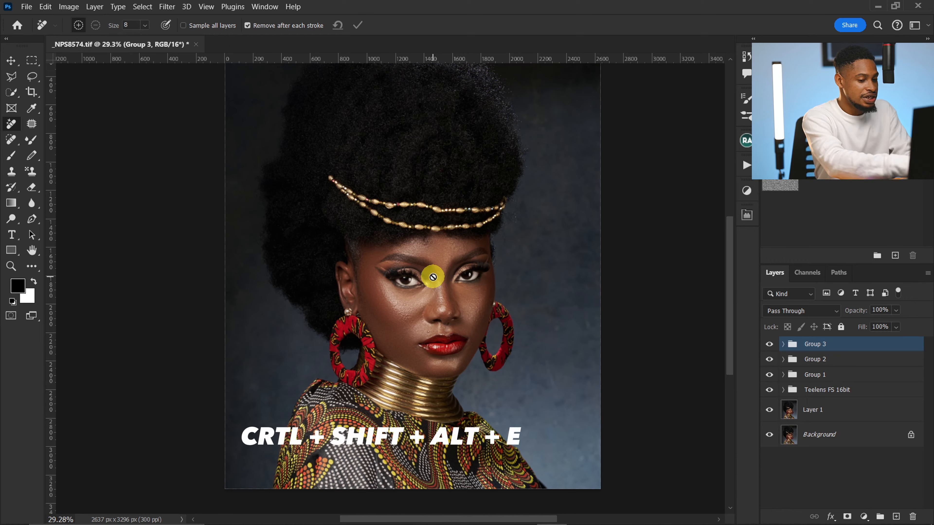
Step: Stamp all visible layers into a new layer above Group 3 and run the Unsharpen Face mask action on it
key("ctrl+shift+alt+e")
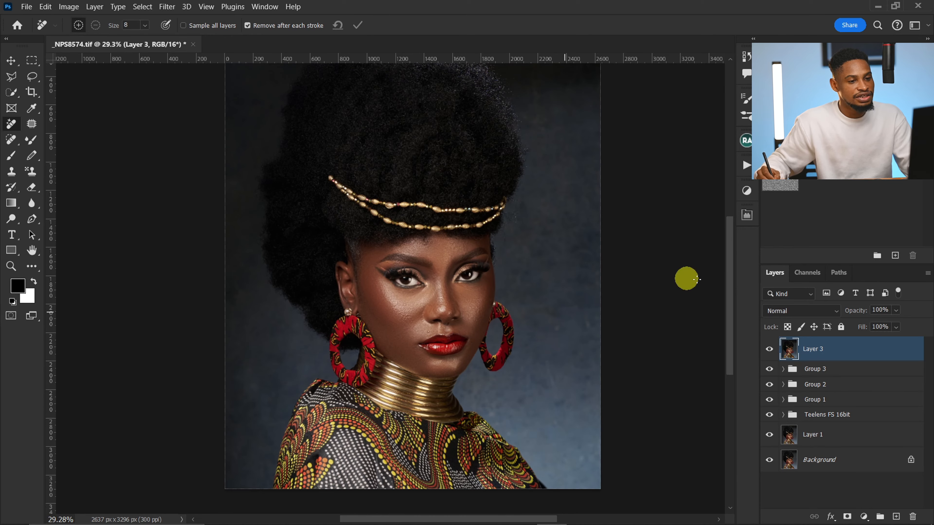
left_click(745, 167)
scroll(658, 330, "down", 1)
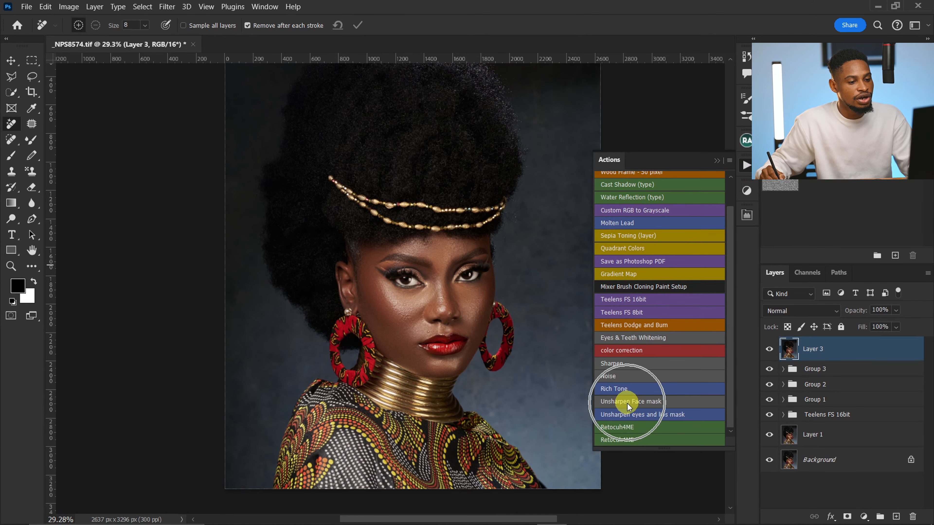
left_click(640, 406)
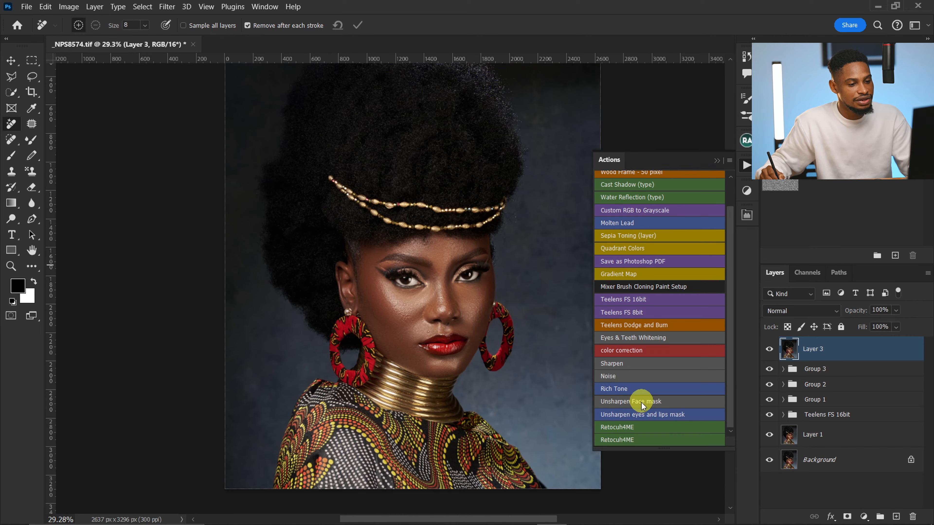
left_click(717, 163)
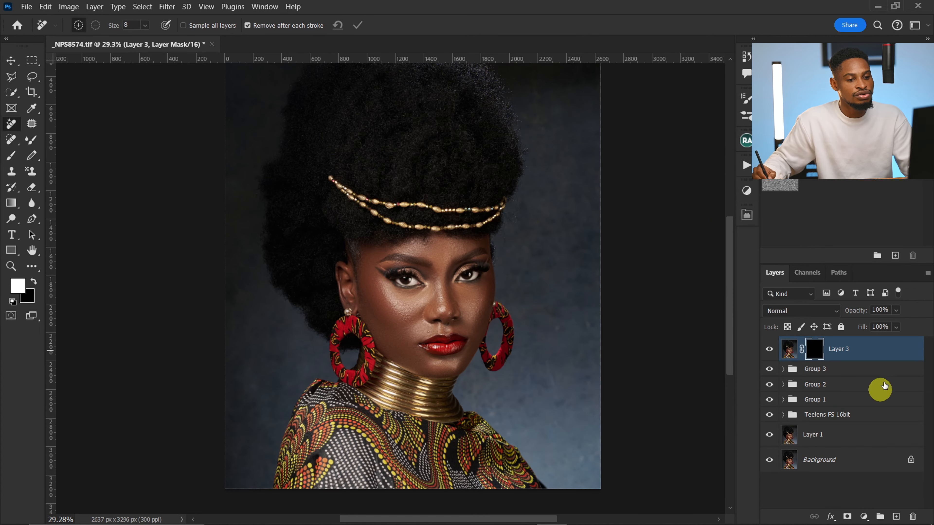
Step: Paint white on Layer 3's mask with a soft brush of about 200 px to reveal the sharpening across the face skin
key("b")
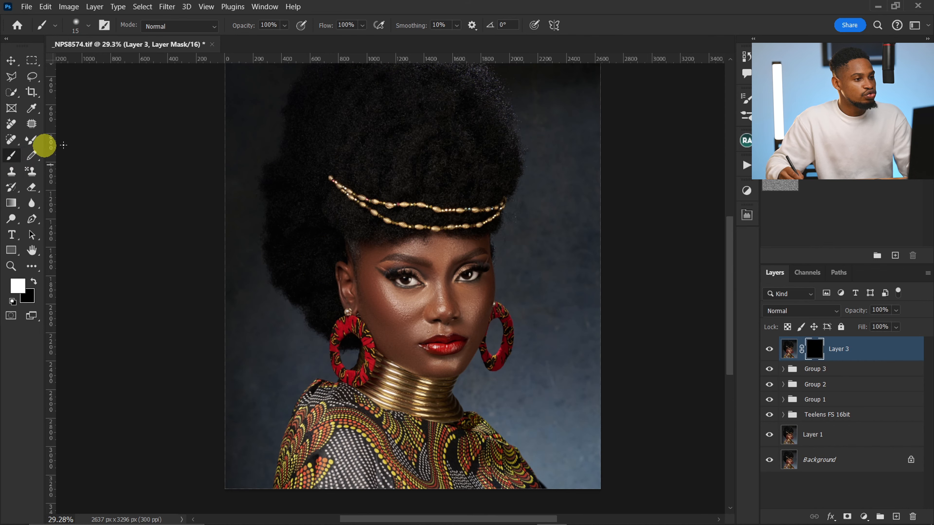
key("z")
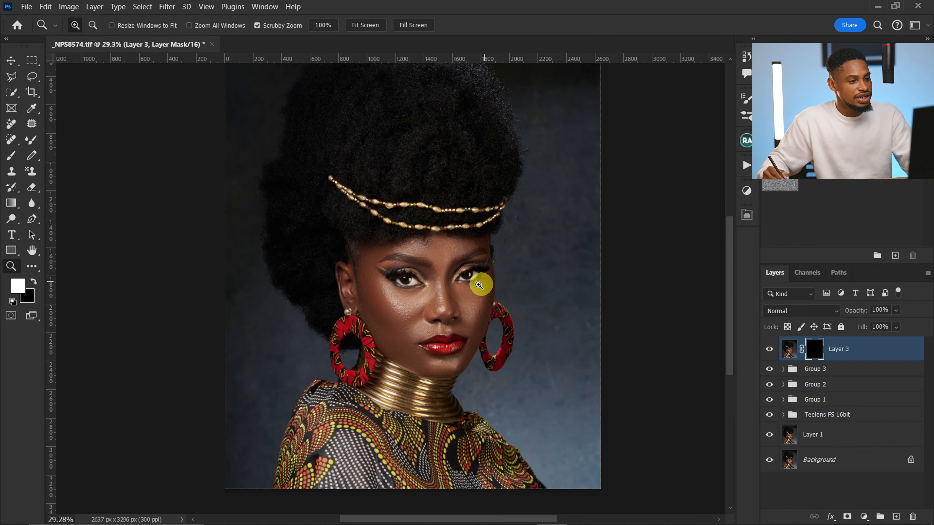
scroll(478, 255, "up", 2)
left_click_drag(478, 256, 492, 255)
key("b")
left_click_drag(480, 305, 472, 251)
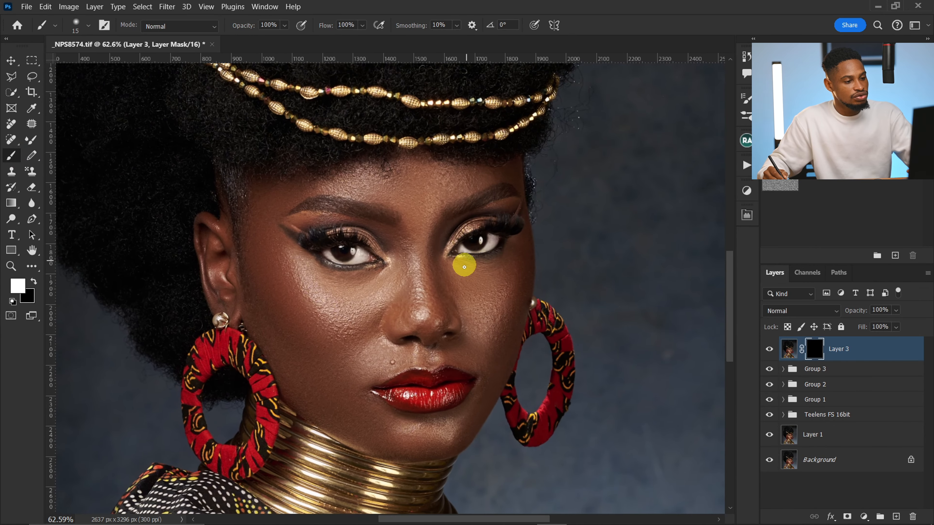
key("bracketright")
key("bracketright")
key("bracketright")
key("bracketright")
key("bracketright")
key("bracketright")
key("bracketright")
key("bracketright")
key("bracketright")
key("bracketright")
key("bracketright")
key("bracketright")
key("bracketright")
key("bracketright")
key("bracketright")
key("bracketright")
key("bracketright")
key("bracketright")
key("bracketright")
key("bracketleft")
key("bracketleft")
key("bracketleft")
left_click_drag(433, 173, 382, 181)
left_click_drag(294, 195, 272, 238)
key("bracketright")
mouse_move(277, 291)
left_mouse_down()
mouse_move(377, 324)
mouse_move(416, 194)
mouse_move(432, 317)
mouse_move(495, 294)
mouse_move(321, 351)
mouse_move(317, 380)
mouse_move(397, 425)
mouse_move(446, 429)
mouse_move(438, 317)
mouse_move(442, 343)
mouse_move(493, 302)
mouse_move(418, 248)
mouse_move(460, 179)
mouse_move(531, 205)
mouse_move(531, 254)
mouse_move(452, 306)
mouse_move(490, 319)
mouse_move(456, 347)
mouse_move(443, 334)
mouse_move(337, 347)
mouse_move(413, 444)
mouse_move(463, 428)
mouse_move(342, 393)
mouse_move(259, 273)
mouse_move(255, 212)
mouse_move(328, 188)
mouse_move(423, 251)
mouse_move(461, 201)
mouse_move(434, 190)
mouse_move(490, 333)
mouse_move(407, 326)
mouse_move(355, 290)
mouse_move(281, 285)
left_mouse_up()
key("bracketleft")
key("bracketleft")
key("bracketleft")
key("bracketright")
key("bracketright")
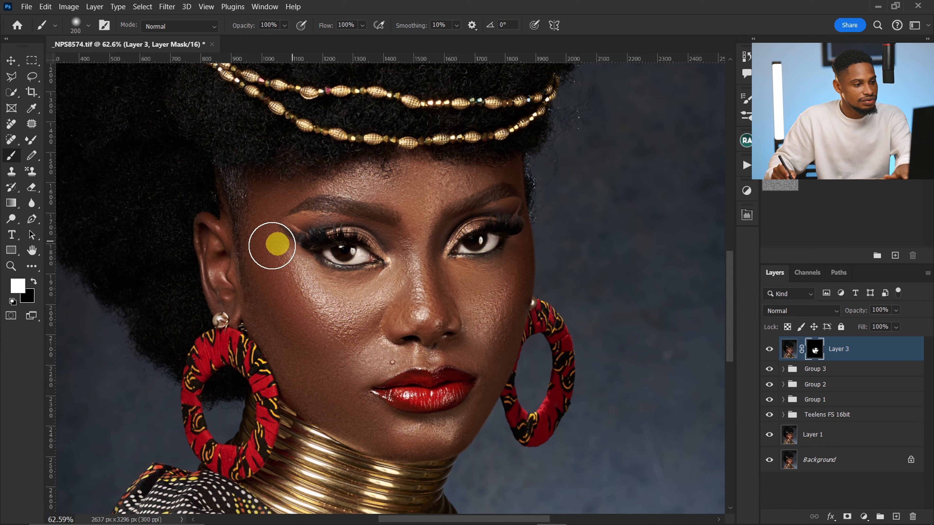
mouse_move(491, 189)
left_mouse_down()
mouse_move(397, 315)
mouse_move(457, 363)
left_mouse_up()
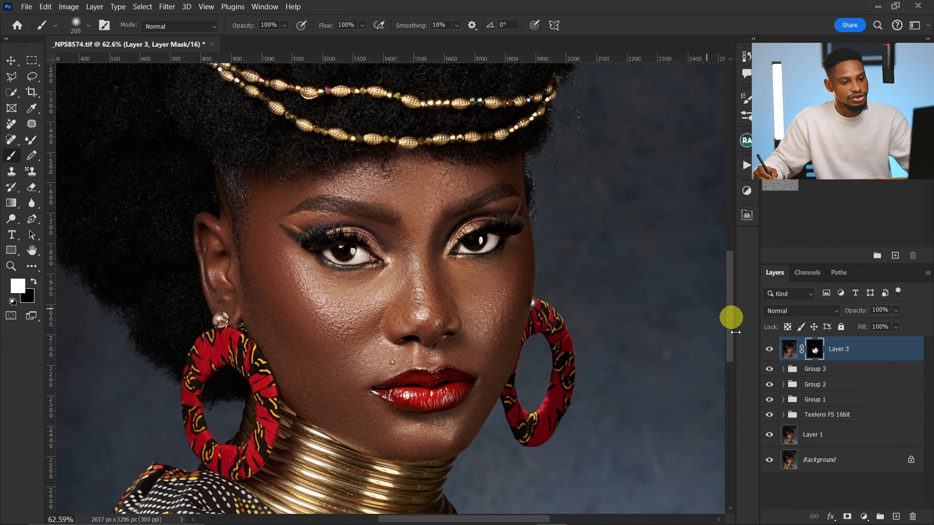
Step: Toggle Layer 3's visibility to compare the face sharpening, and set the layer's opacity to 36%
left_click(774, 353)
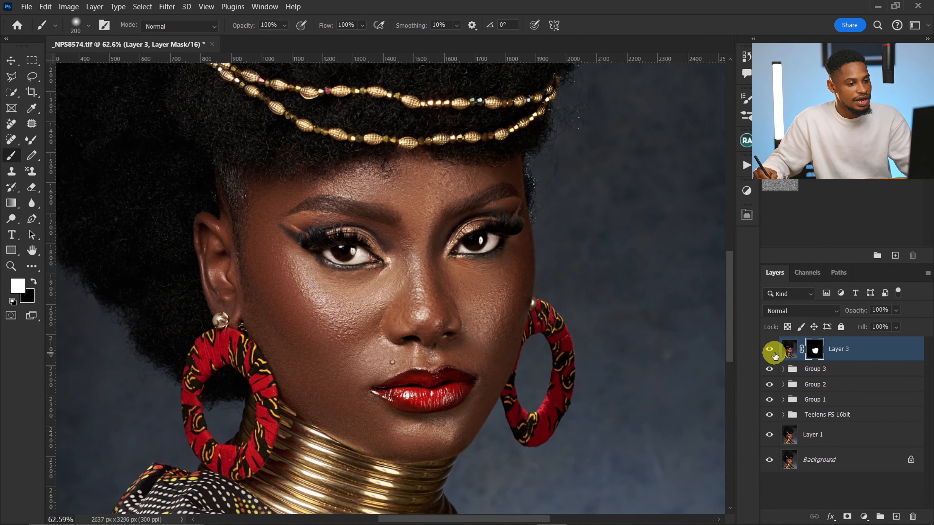
key("z")
left_click_drag(542, 309, 460, 313)
left_click_drag(899, 313, 889, 333)
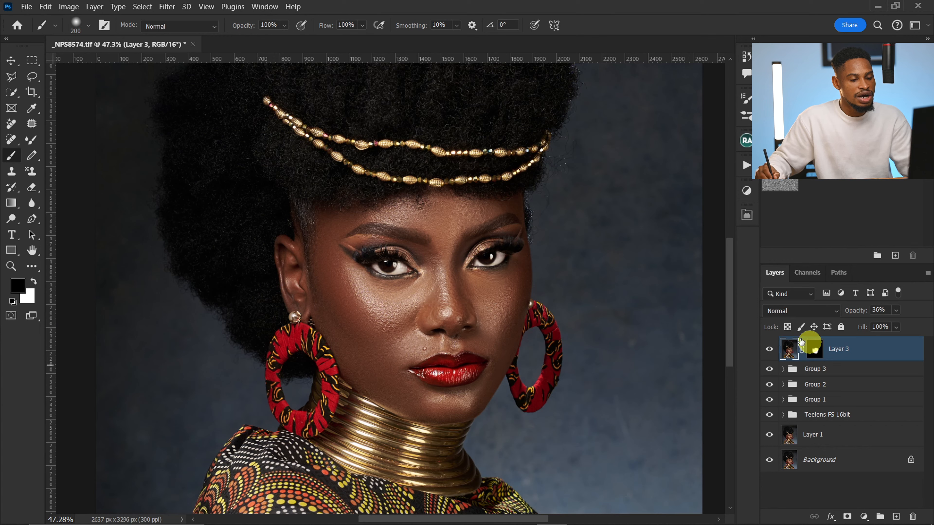
Step: Stamp all visible layers into a new layer above Layer 3 and run the Unsharpen eyes and lips mask action on it
left_click(789, 349)
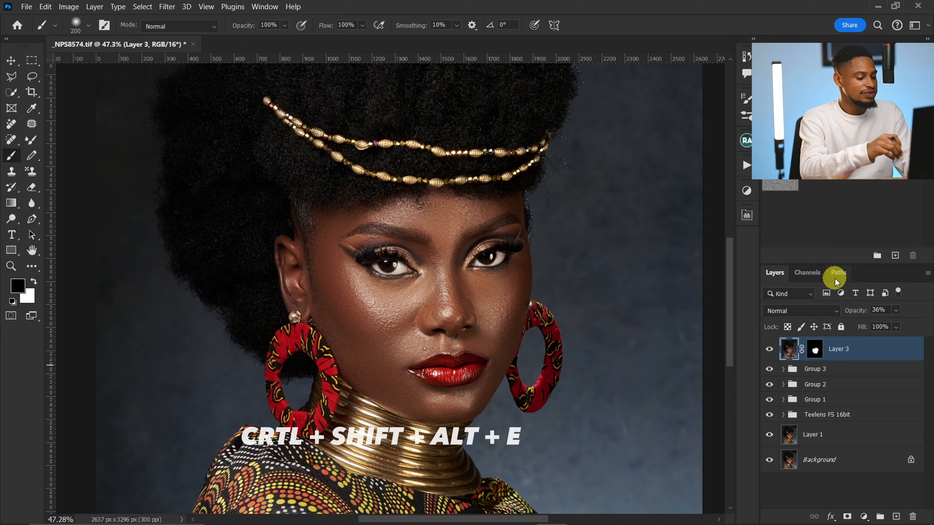
key("ctrl+shift+alt+e")
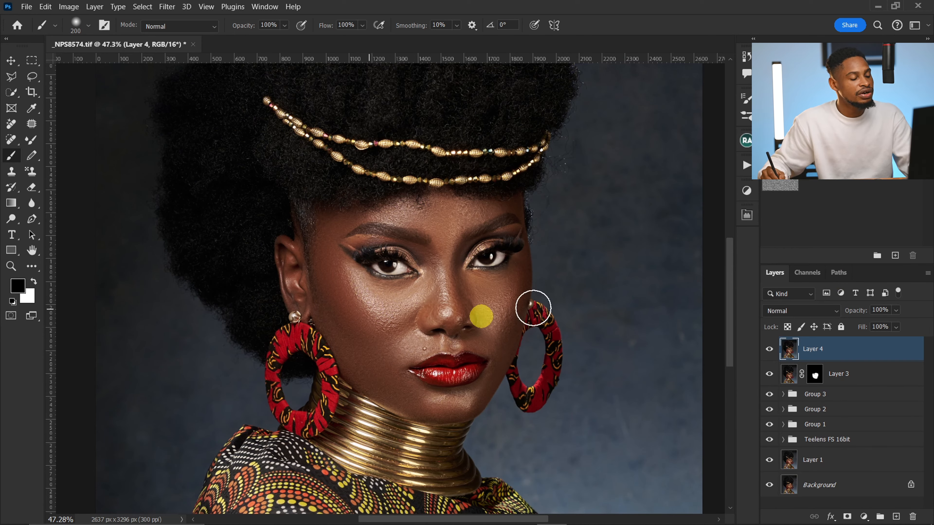
left_click(744, 170)
left_click(646, 416)
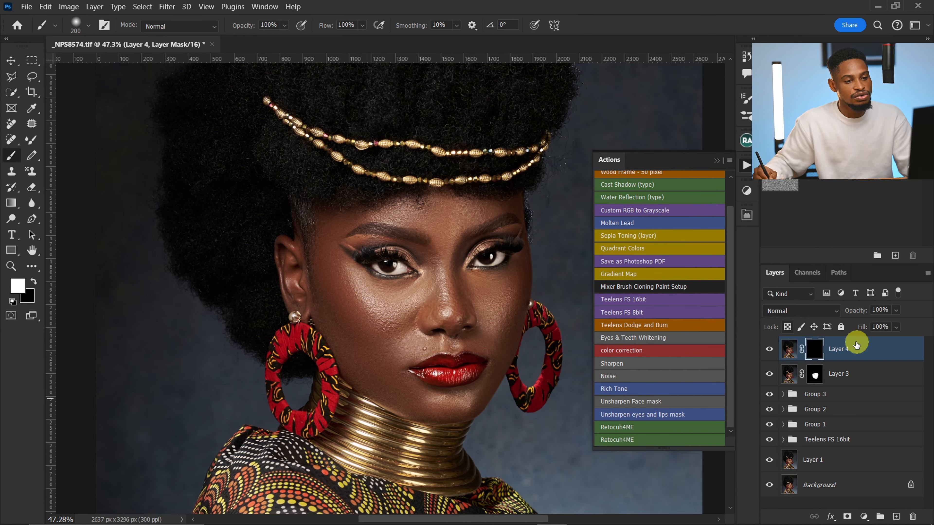
Step: Paint white on Layer 4's mask over both eyes, the nose tip and the lips to reveal the sharpening there
key("ctrl+space")
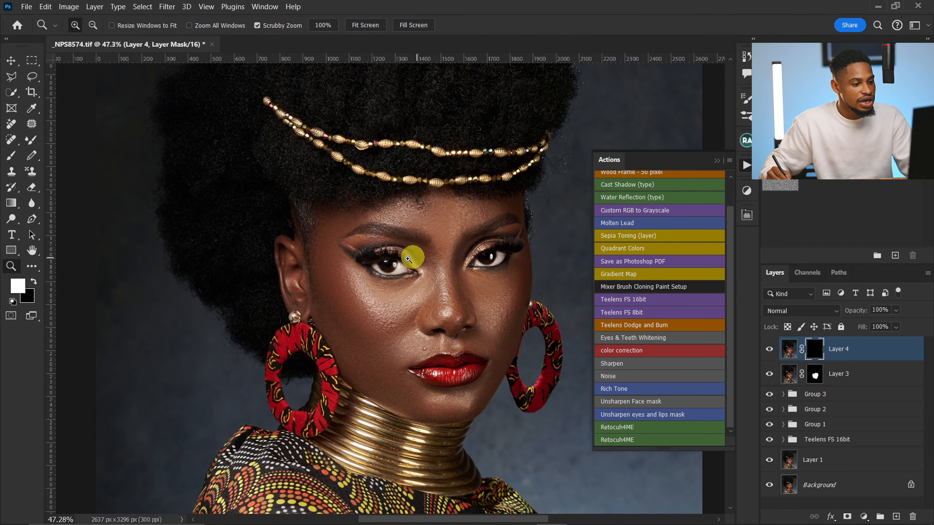
left_click_drag(394, 261, 433, 269)
mouse_move(374, 267)
left_mouse_down()
mouse_move(426, 268)
mouse_move(391, 274)
mouse_move(539, 256)
mouse_move(520, 255)
mouse_move(562, 245)
mouse_move(535, 263)
left_mouse_up()
key("bracketleft")
key("bracketleft")
key("bracketleft")
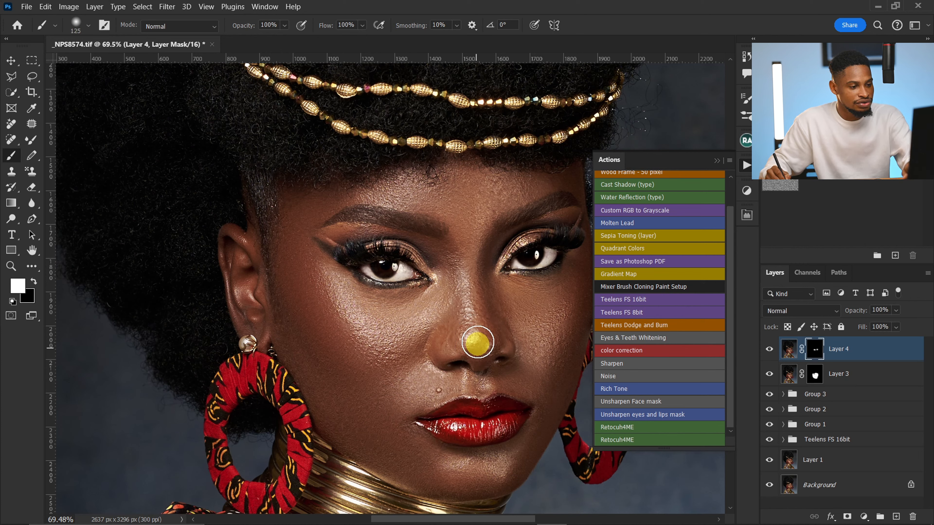
left_click_drag(477, 348, 478, 354)
key("bracketright")
key("bracketright")
key("bracketleft")
key("bracketleft")
key("bracketleft")
mouse_move(461, 417)
left_mouse_down()
mouse_move(516, 419)
mouse_move(504, 409)
mouse_move(442, 421)
left_mouse_up()
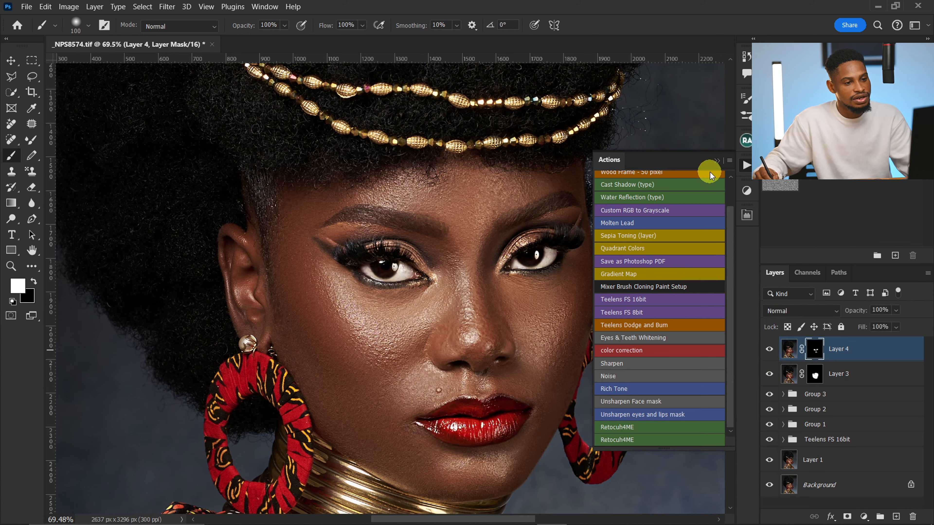
Step: Group Layer 4 with Layer 3 and view more of the portrait to check the combined sharpening
left_click(717, 161)
left_click(860, 375, "shift")
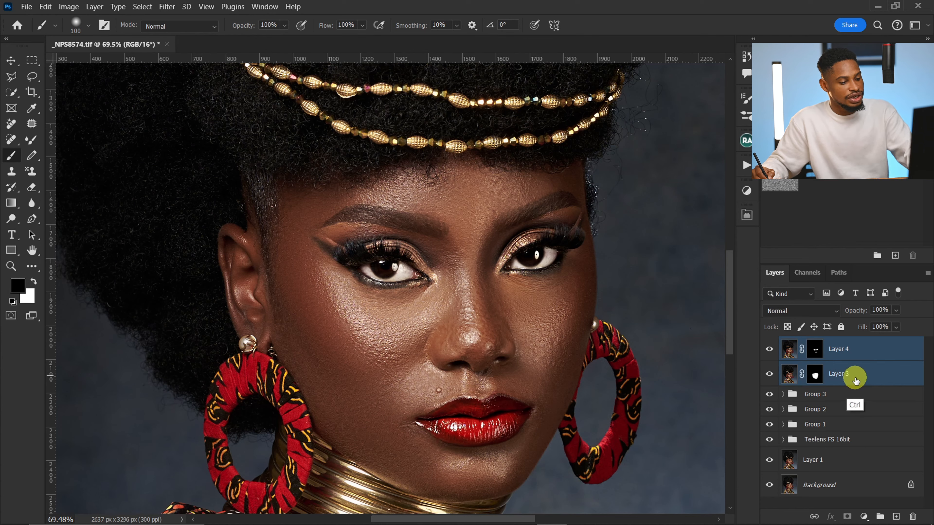
key("ctrl+g")
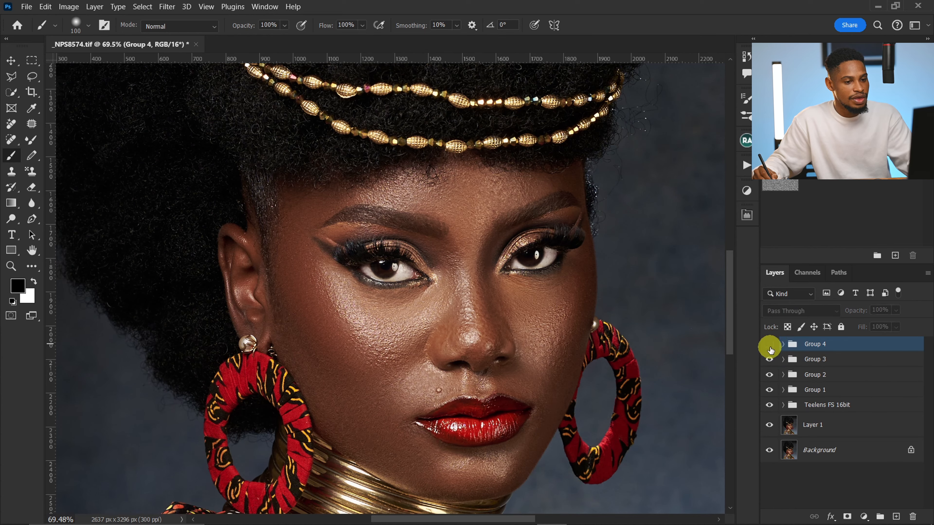
key("z")
mouse_move(500, 312)
left_mouse_down()
mouse_move(447, 333)
mouse_move(434, 328)
left_mouse_up()
key("b")
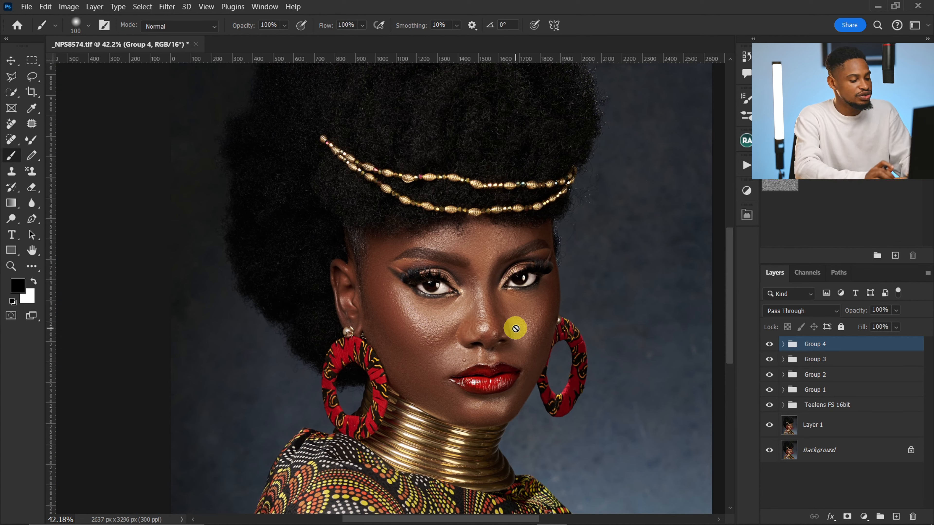
Step: Stamp all visible layers into a new layer above Group 4 and open the Camera Raw Filter on it
key("ctrl+shift+alt+e")
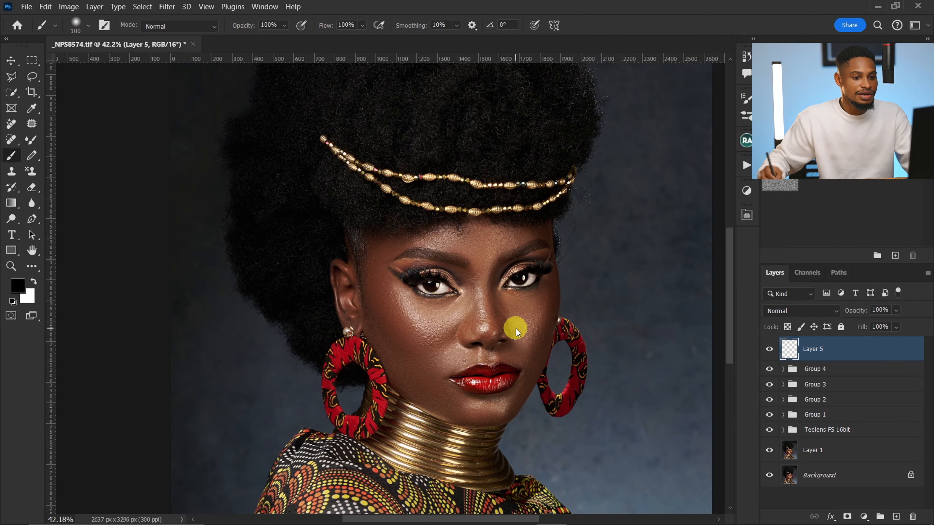
left_click(167, 6)
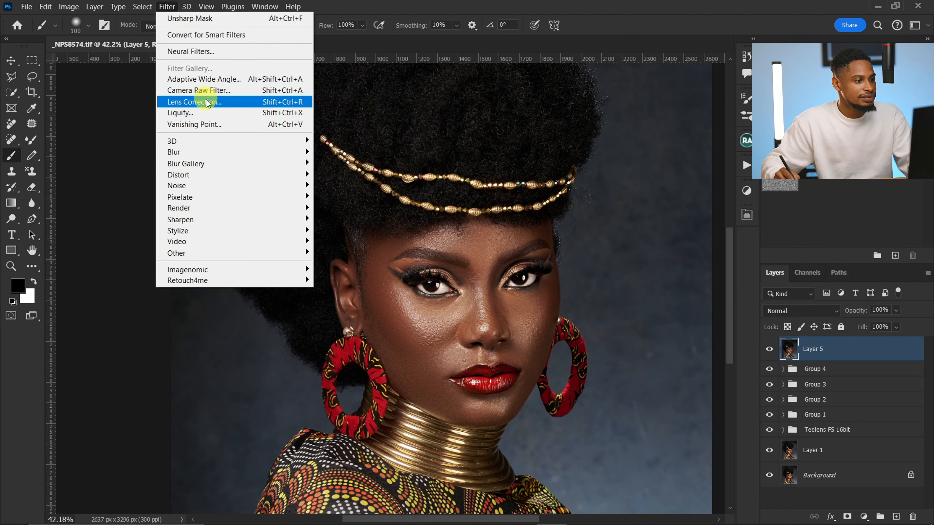
left_click(200, 90)
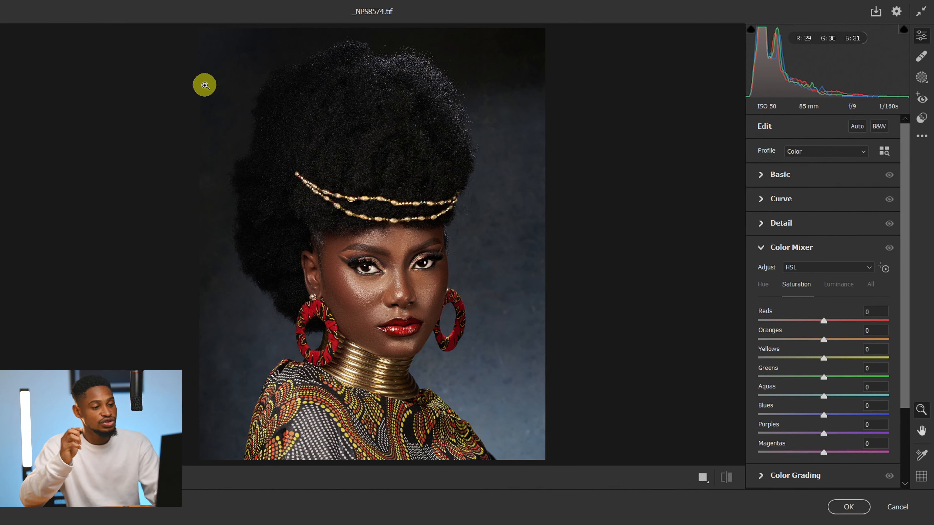
Step: Apply the Soft preset from the Adaptive: Subject preset group to the portrait
left_click(923, 120)
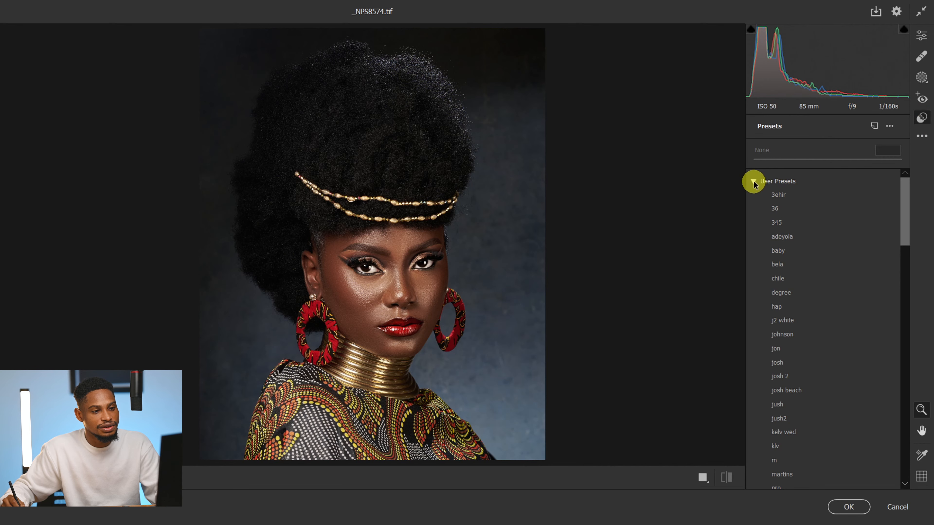
left_click(753, 182)
left_click(753, 261)
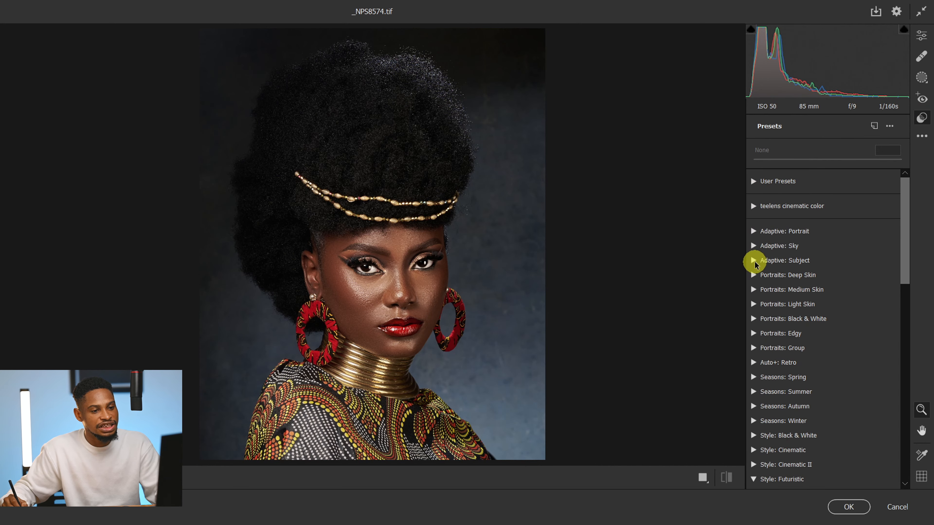
left_click(752, 261)
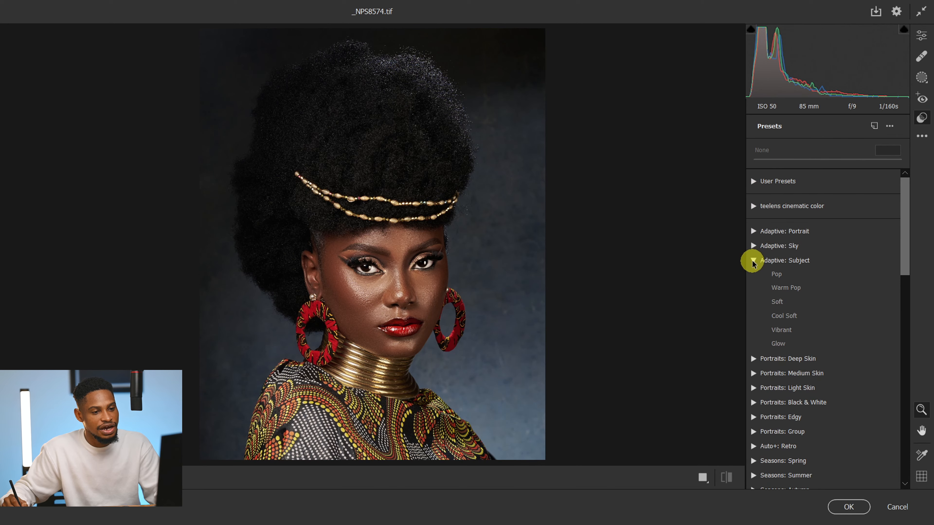
left_click(789, 305)
Step: Compare the face before and after the Adaptive Subject - Soft preset at close range
left_click_drag(431, 294, 481, 300)
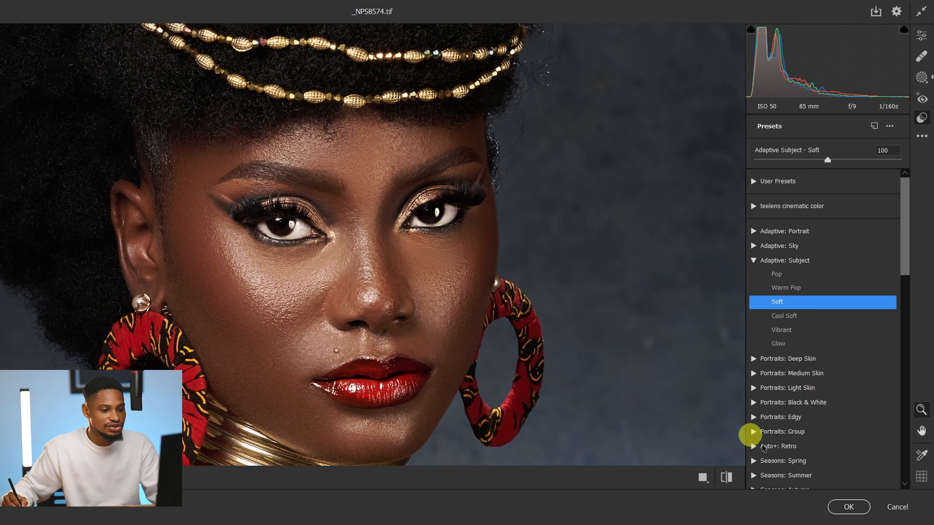
left_click(727, 477)
left_click(728, 478)
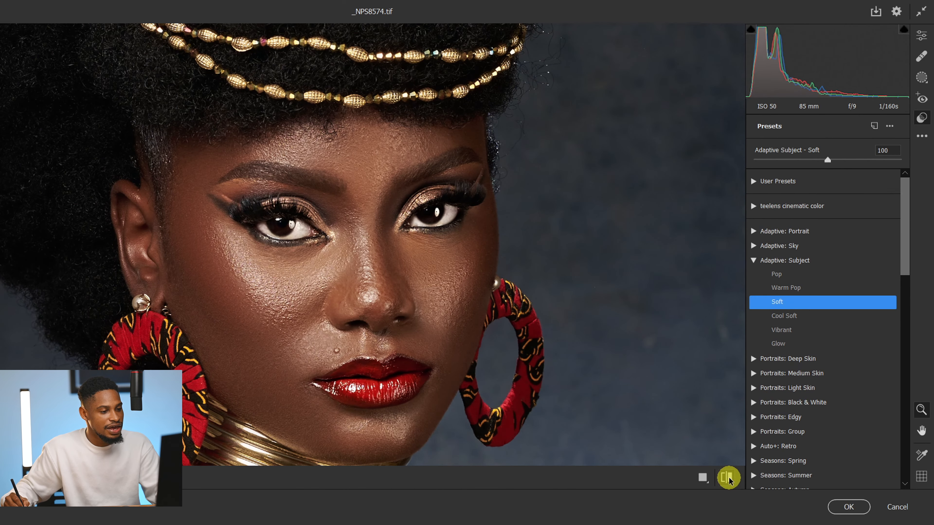
left_click(729, 478)
left_click(729, 479)
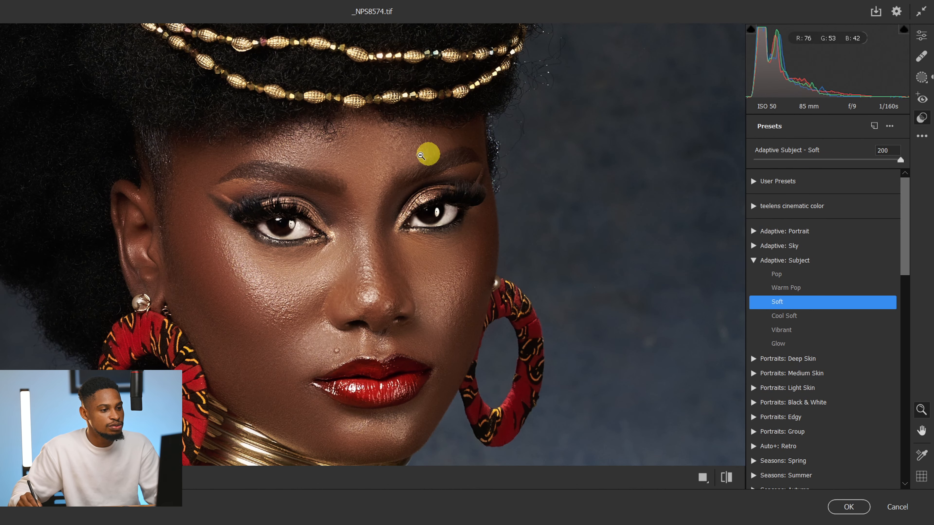
Step: Try the Soft preset at an amount of 200 and compare the skin with the default settings
left_click(731, 478)
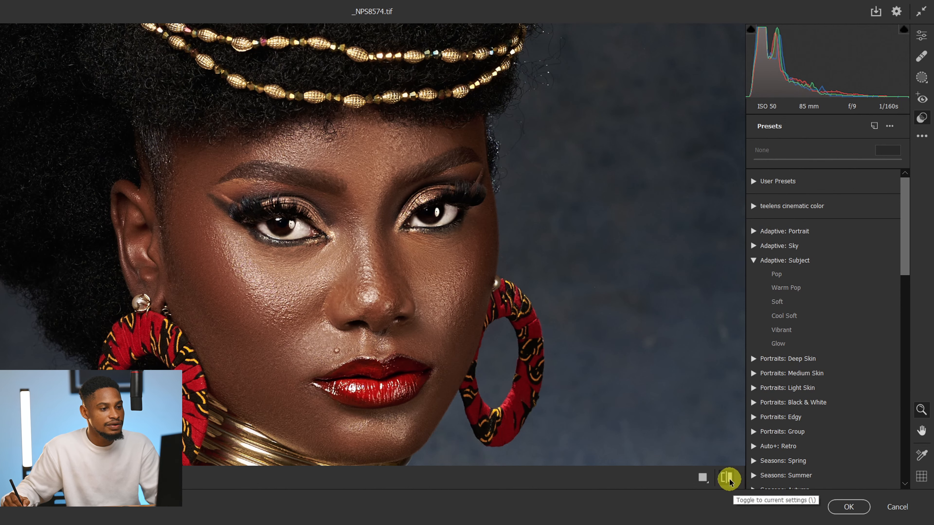
left_click(730, 480)
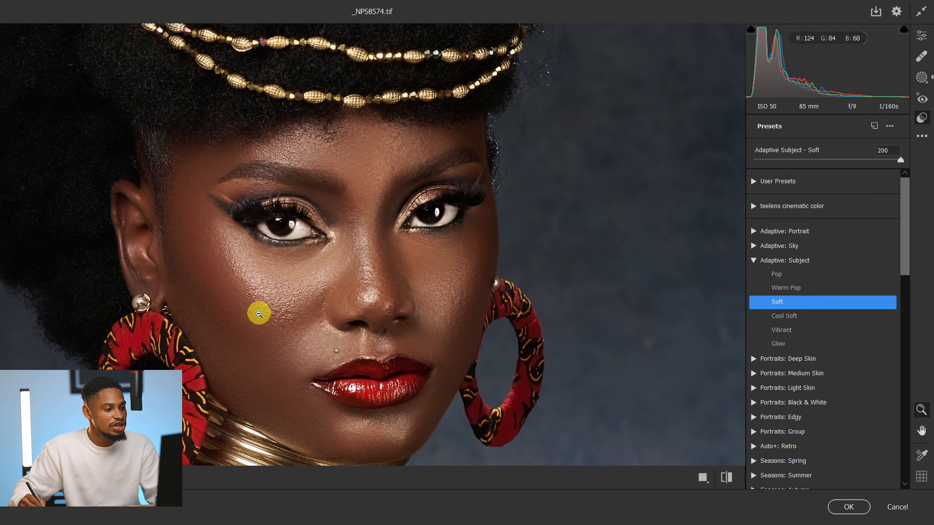
left_click_drag(258, 314, 280, 311)
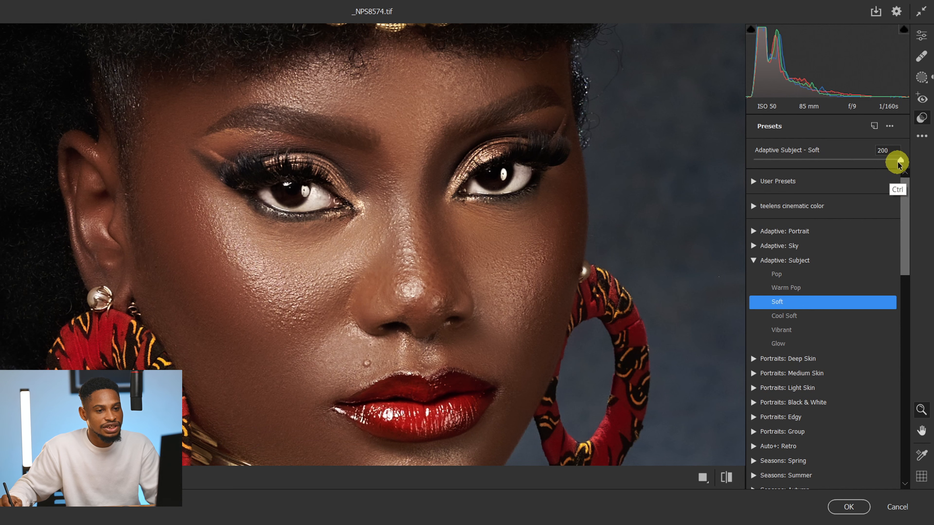
Step: Set the Adaptive Subject - Soft preset amount to 61, compare it with the default settings and apply the filter
left_click_drag(897, 163, 866, 164)
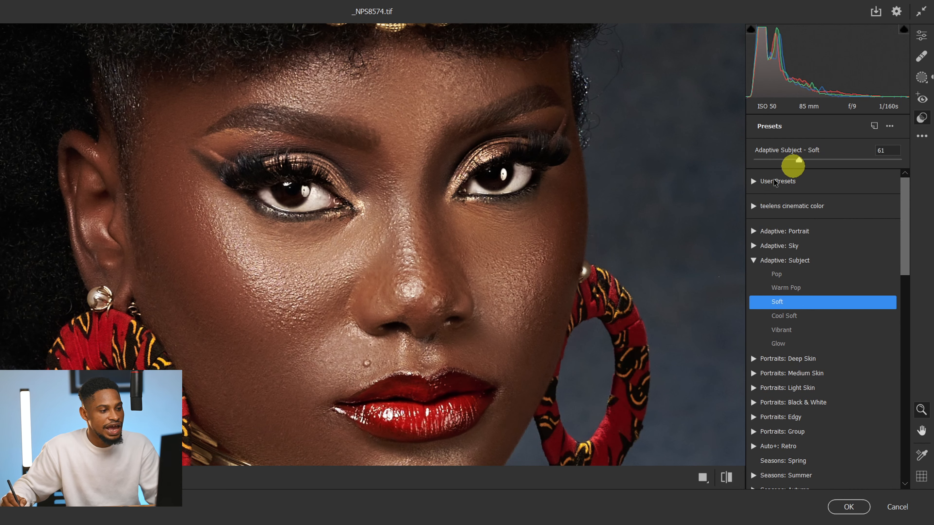
left_click(726, 477)
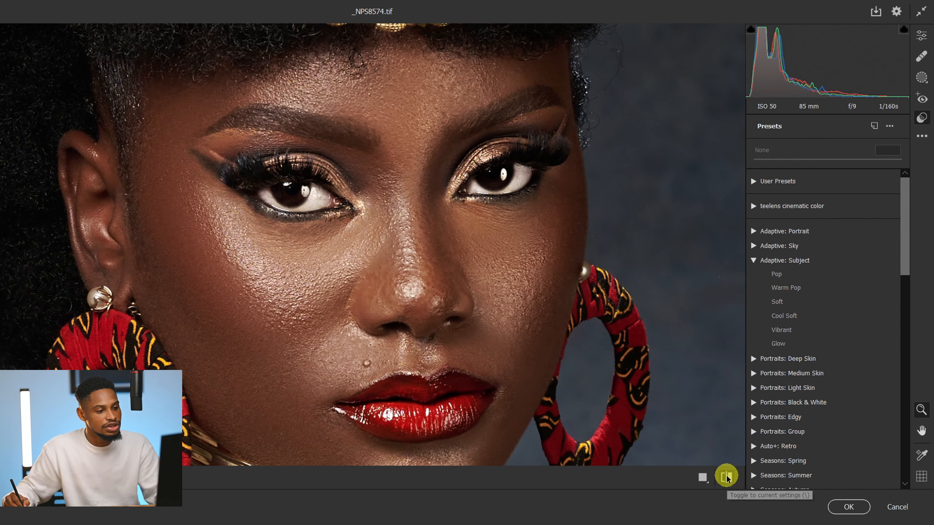
left_click(728, 478)
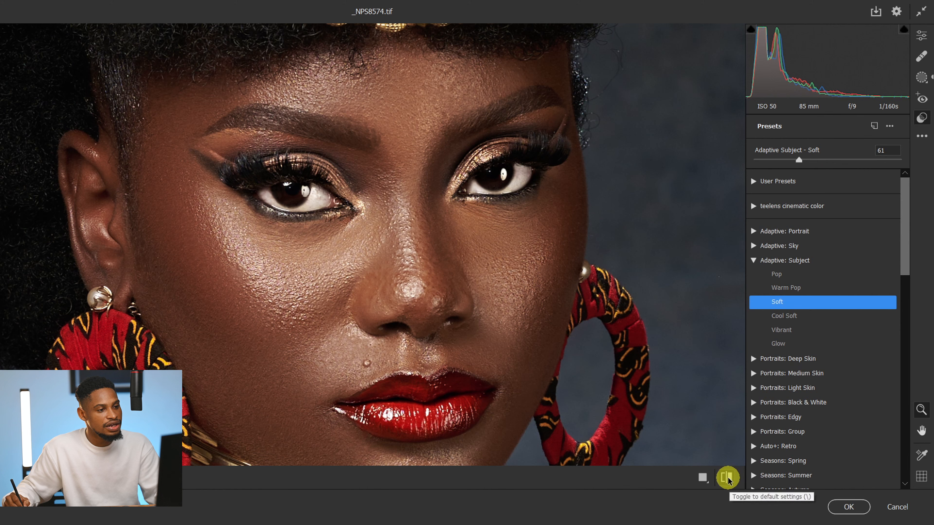
left_click(847, 507)
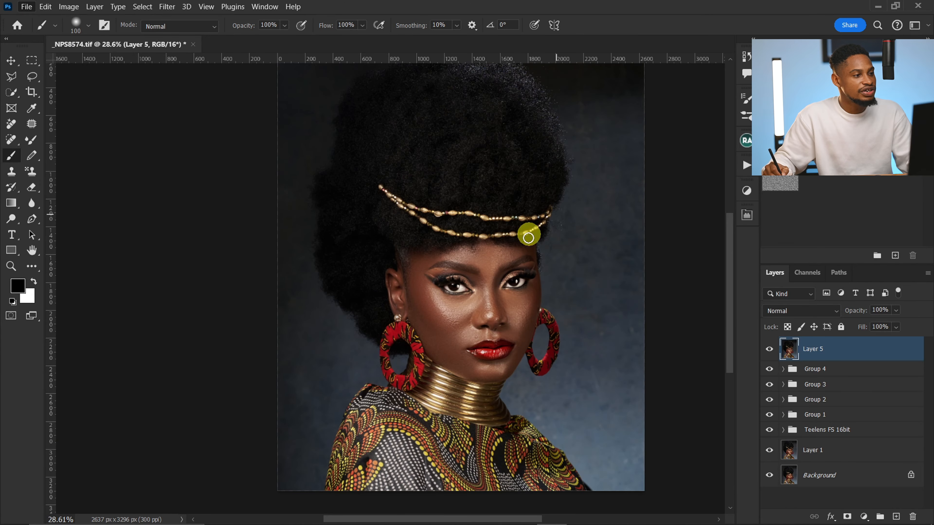
Step: Open the Save for Web (Legacy) export for the retouched portrait
left_click(26, 6)
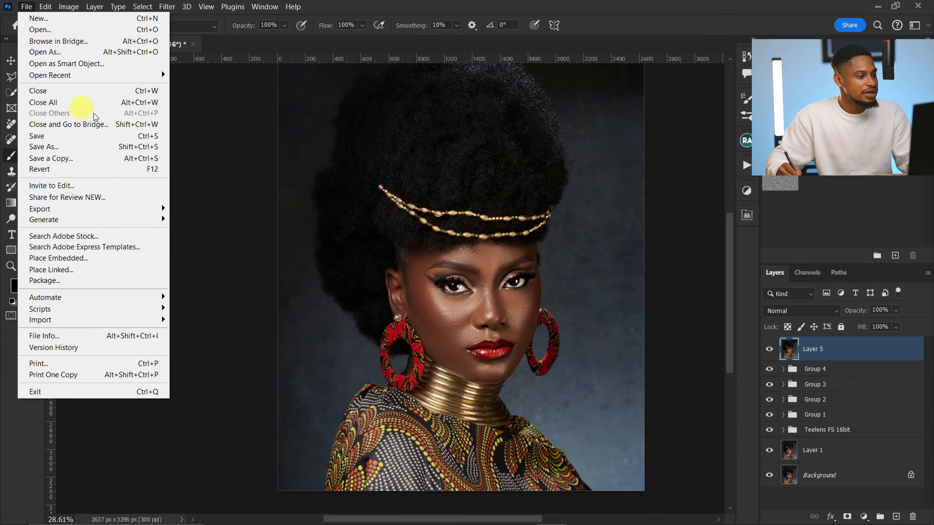
mouse_move(156, 208)
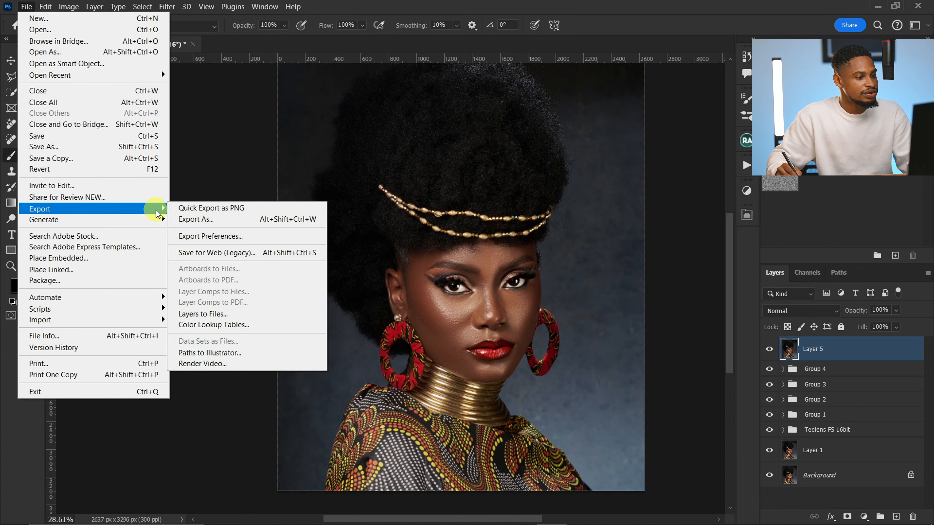
left_click(230, 254)
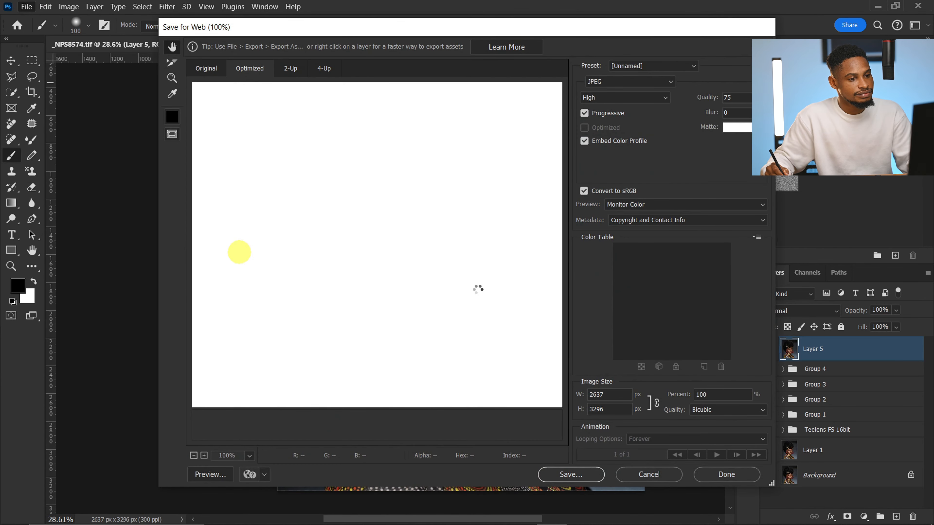